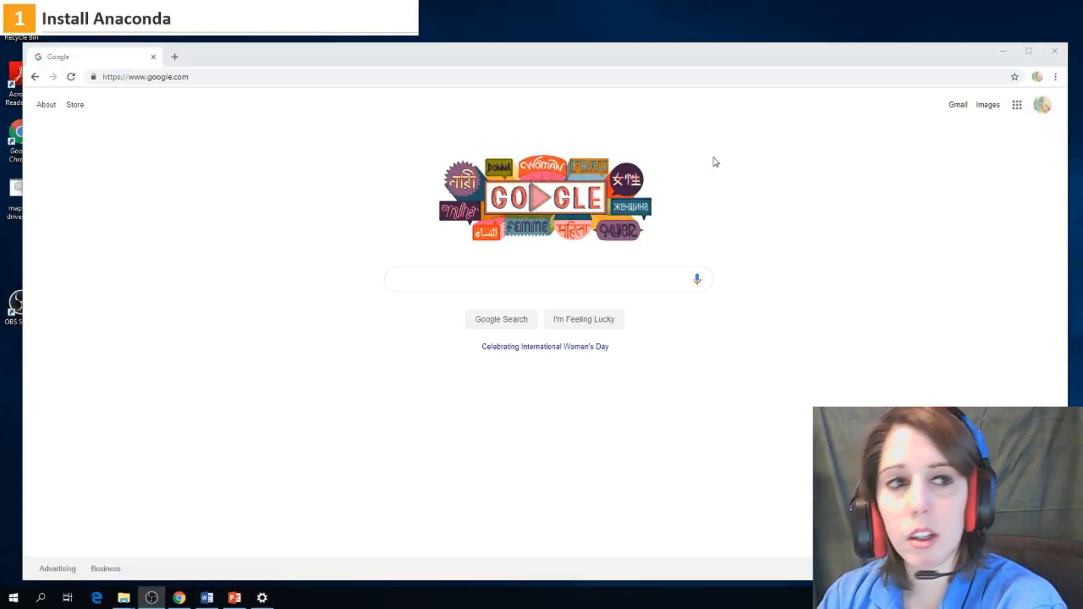
Search Google for "Anaconda download" and open the Anaconda Python/R Distribution page
click(503, 279)
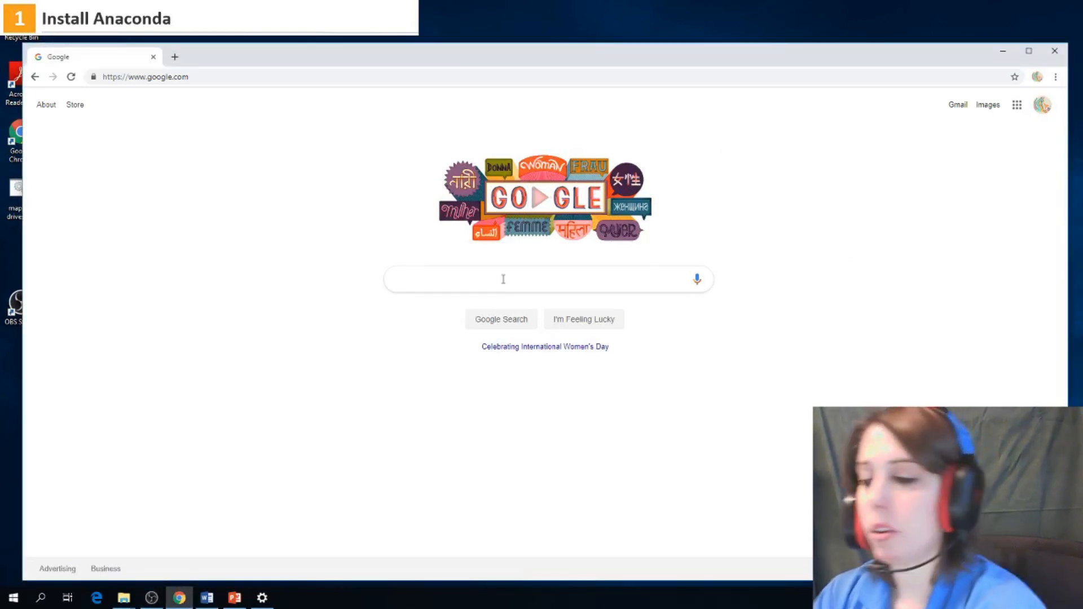
text(Anaconda download)
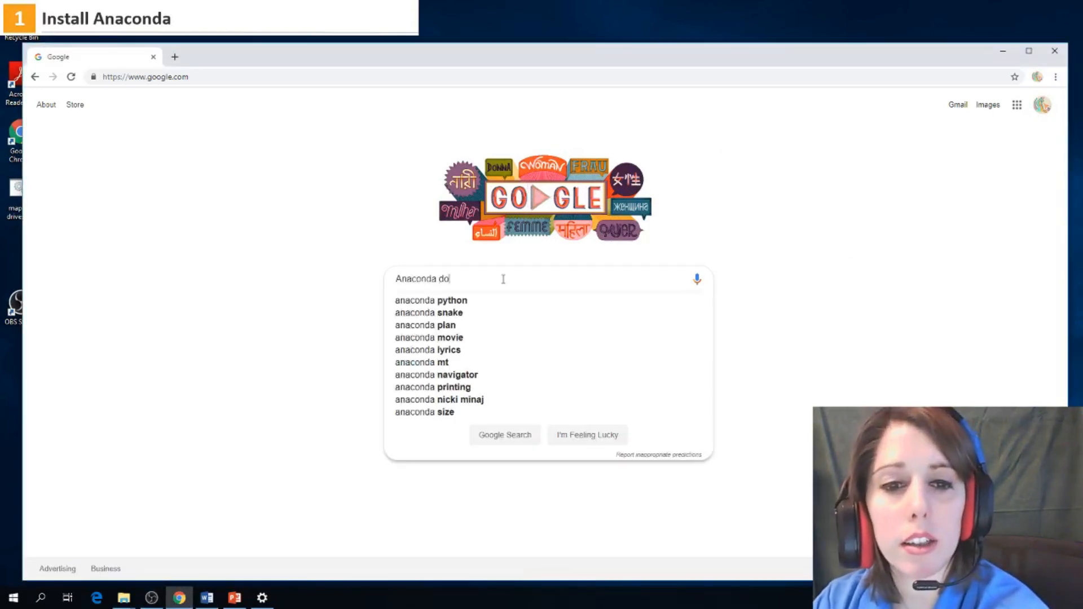
key(Return)
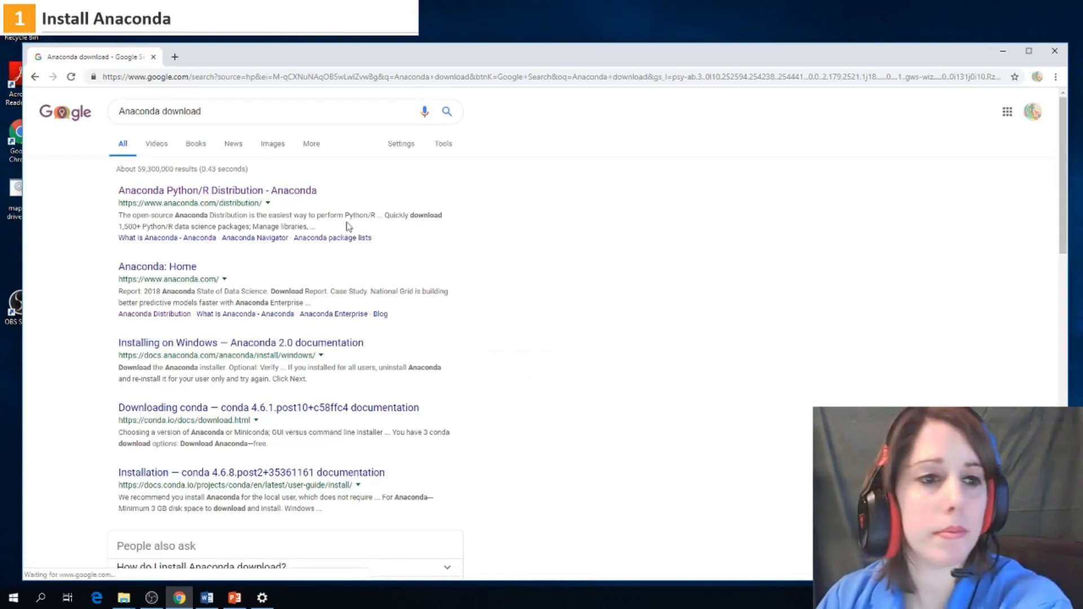
click(304, 196)
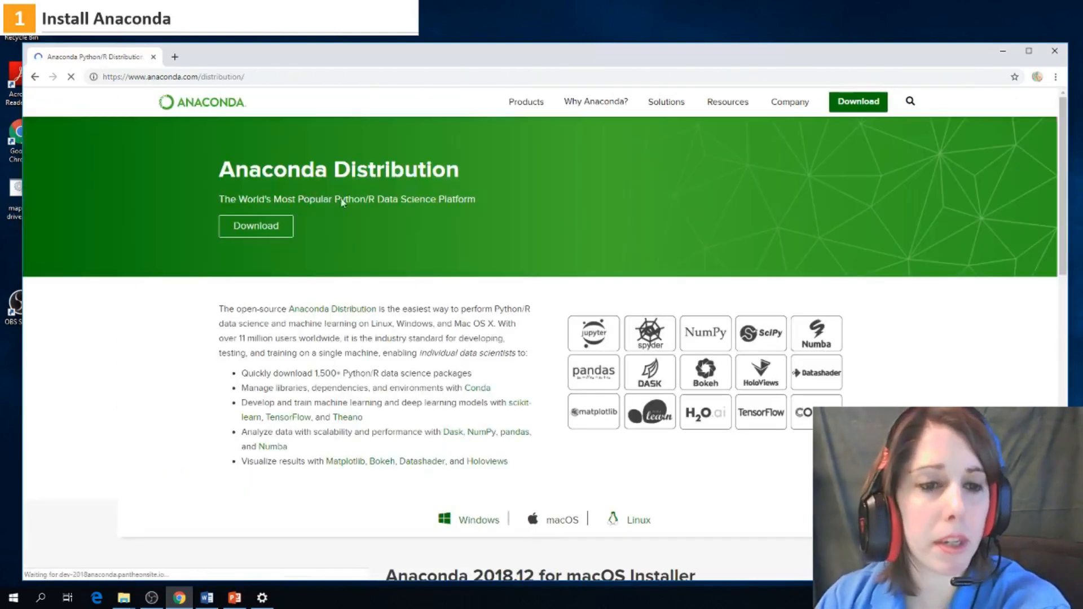
Download the 64-bit graphical Windows installer for the Python 3.7 version of Anaconda 2018.12
scroll(511, 356, down, 3)
scroll(511, 357, down, 2)
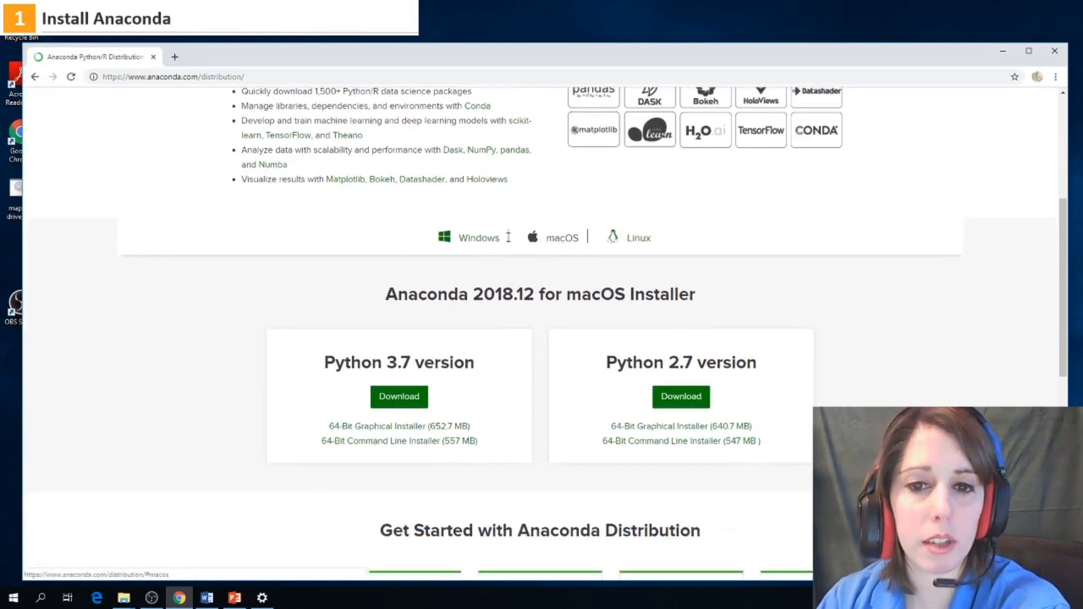
click(468, 238)
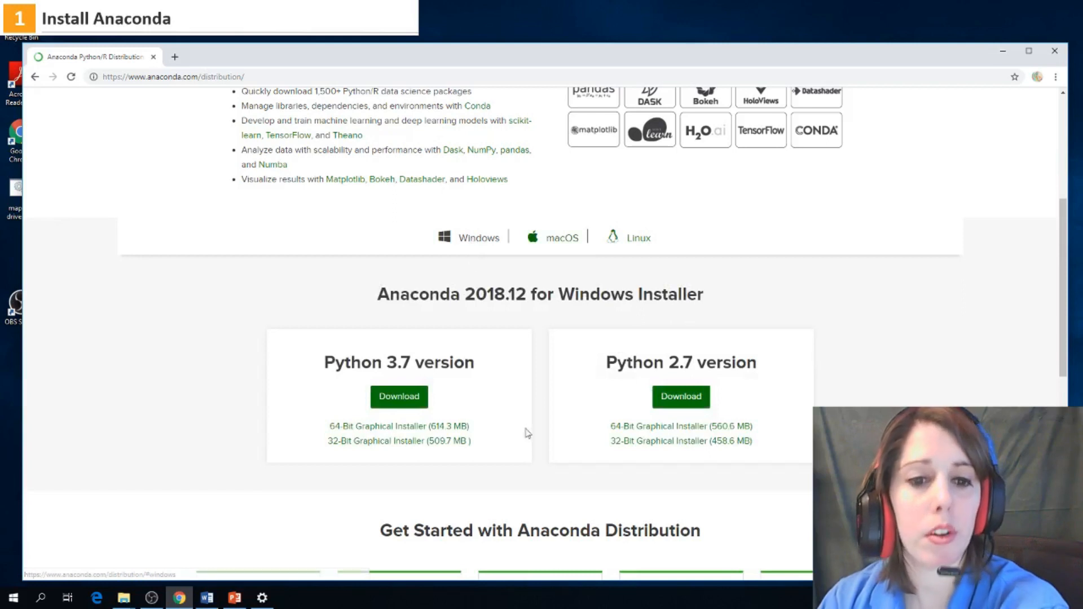
click(402, 428)
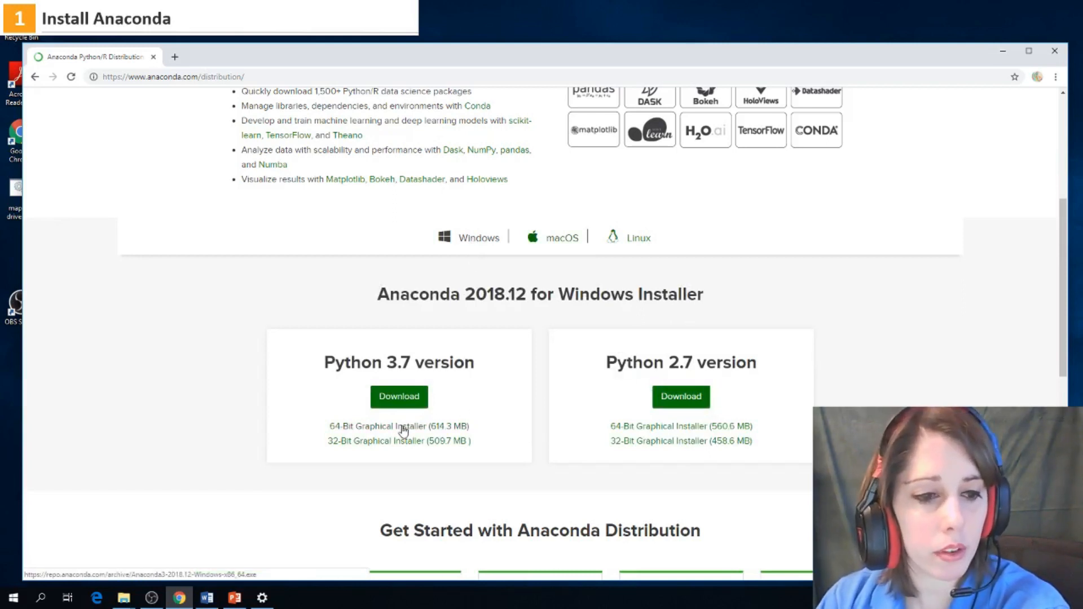
Run the Anaconda3-2018.12-Windows-x86_64.exe installer from the Downloads folder and allow it past the security prompt
click(124, 597)
click(173, 558)
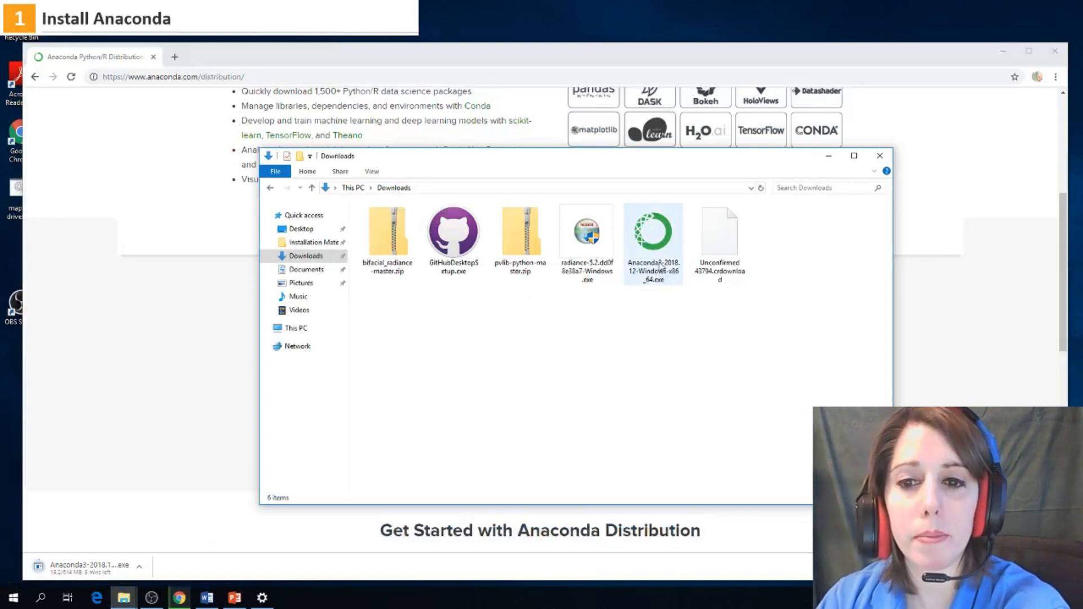
double_click(661, 264)
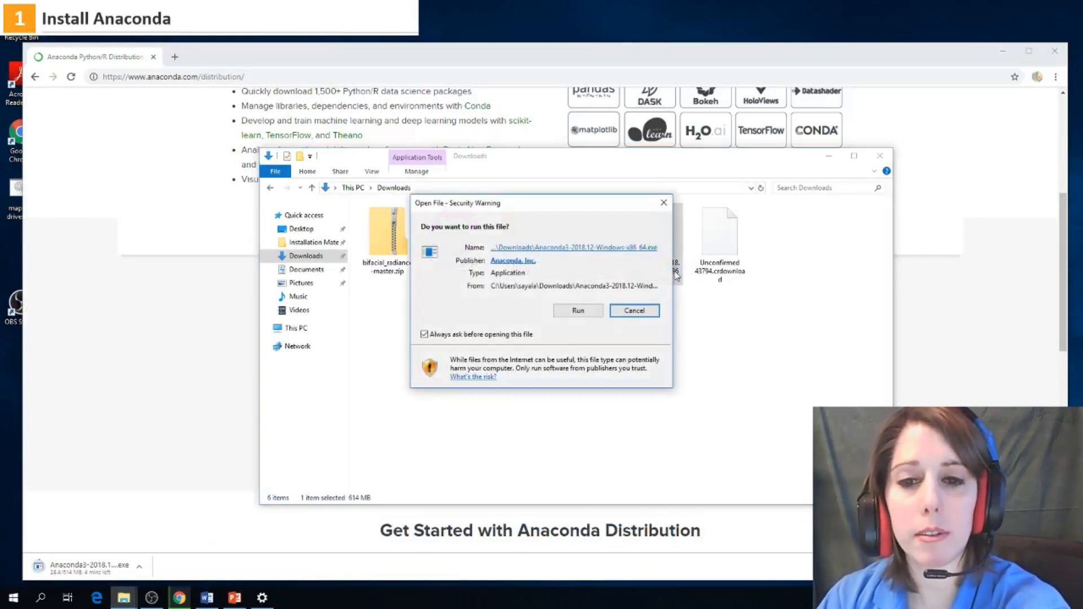
click(576, 311)
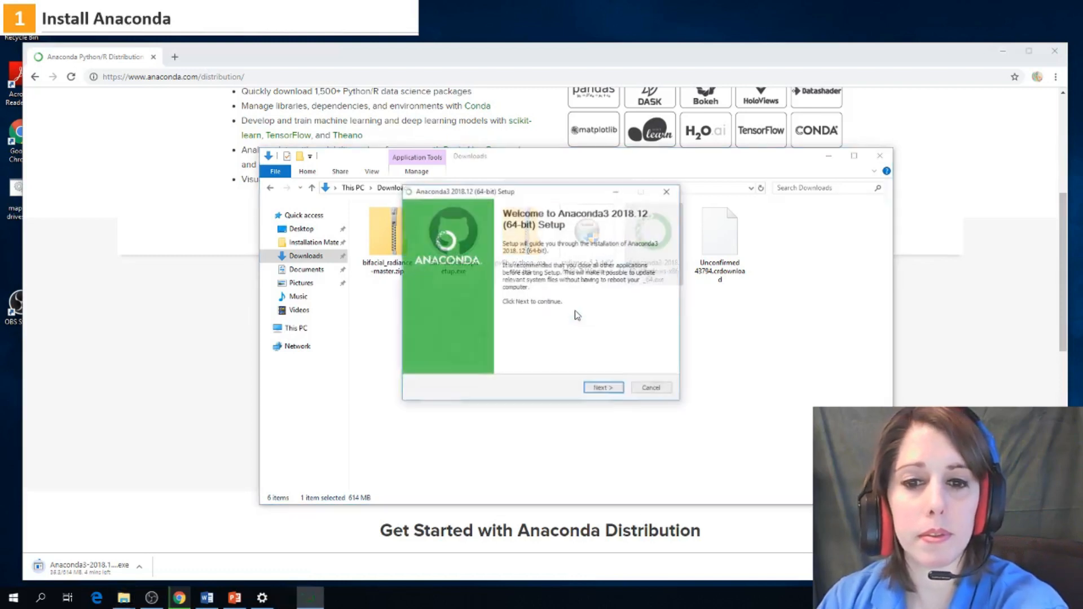
Go through the setup wizard to the advanced options, keeping the Just Me installation type and the default destination folder
click(596, 392)
click(599, 391)
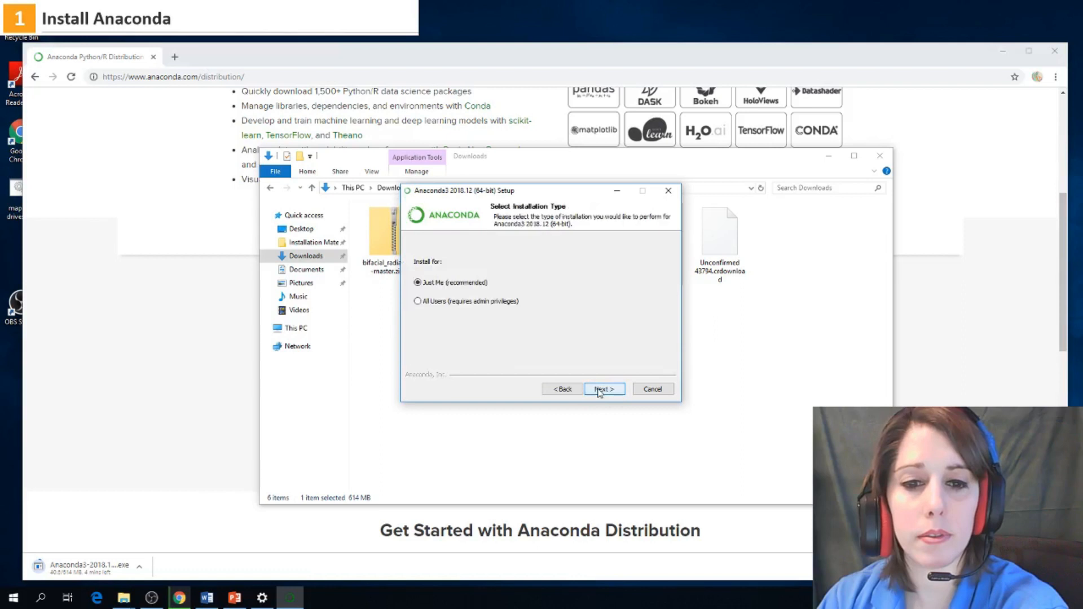
click(599, 390)
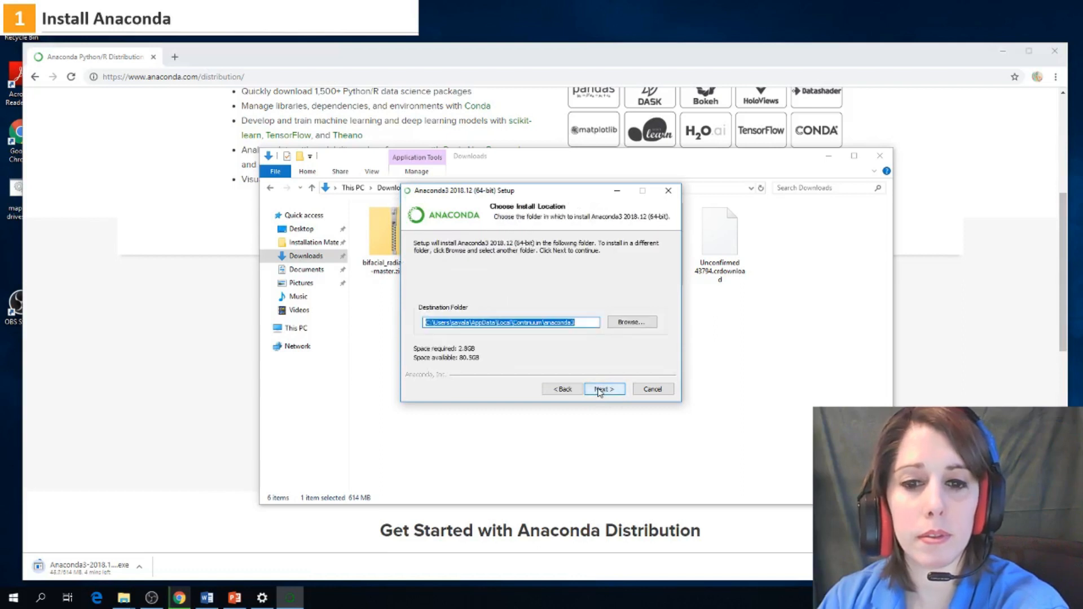
click(603, 391)
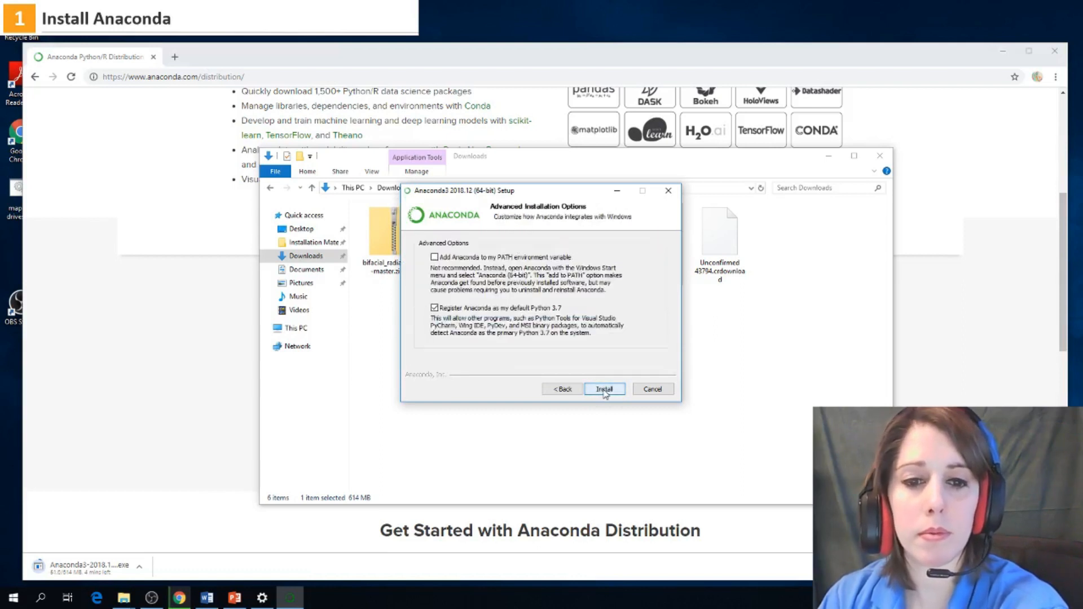
Enable adding Anaconda to the PATH environment variable and start the installation
drag(489, 196, 510, 240)
click(478, 305)
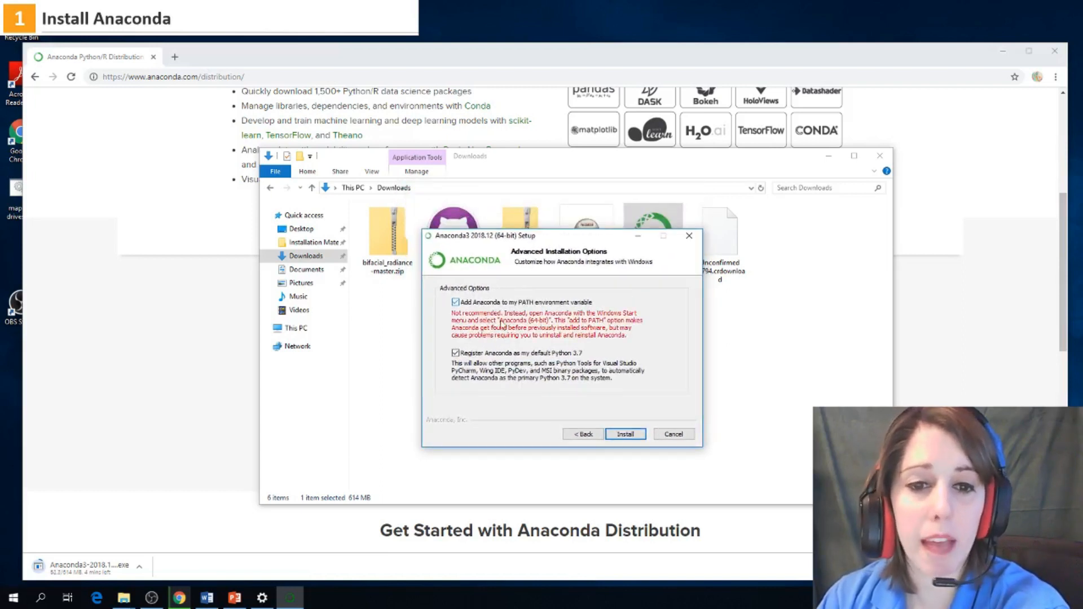
click(625, 435)
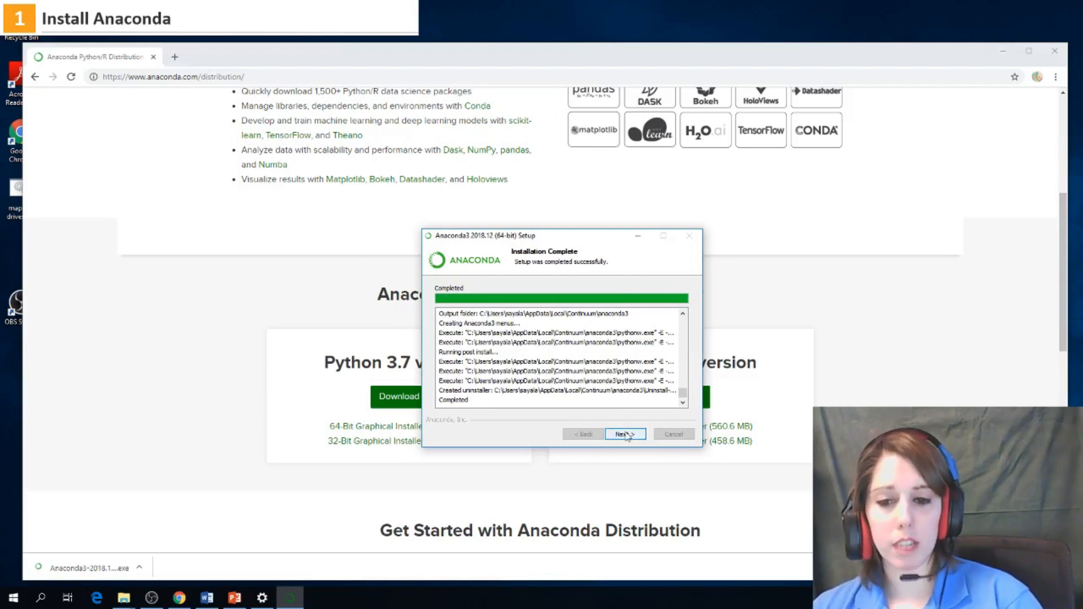
Finish the Anaconda setup, skipping the Microsoft VSCode installation
click(626, 435)
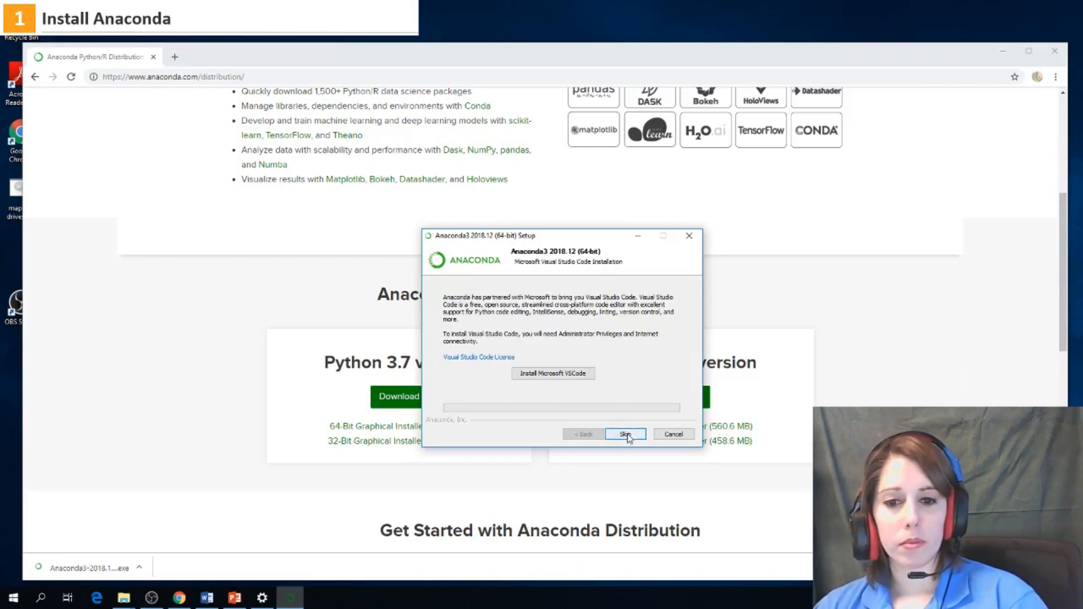
click(625, 435)
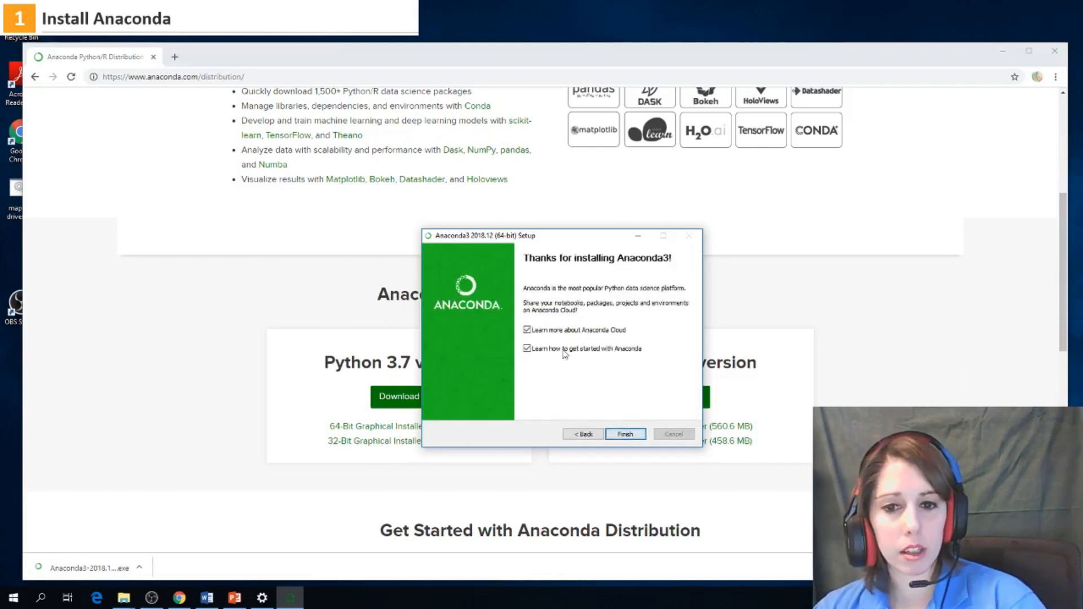
click(619, 434)
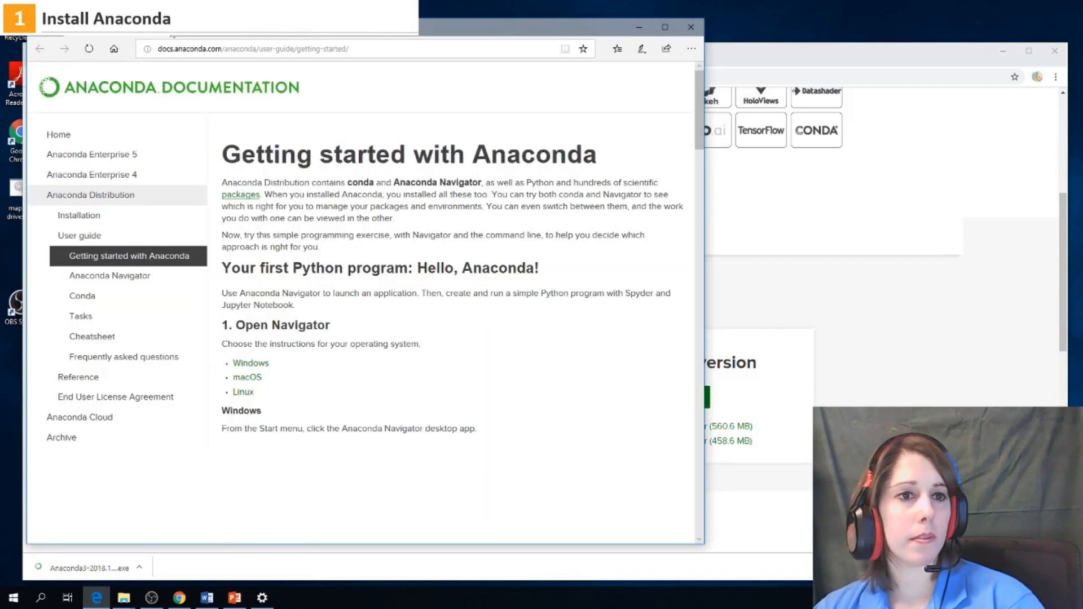
Close the Anaconda documentation window and return the browser to the Google results page
click(170, 28)
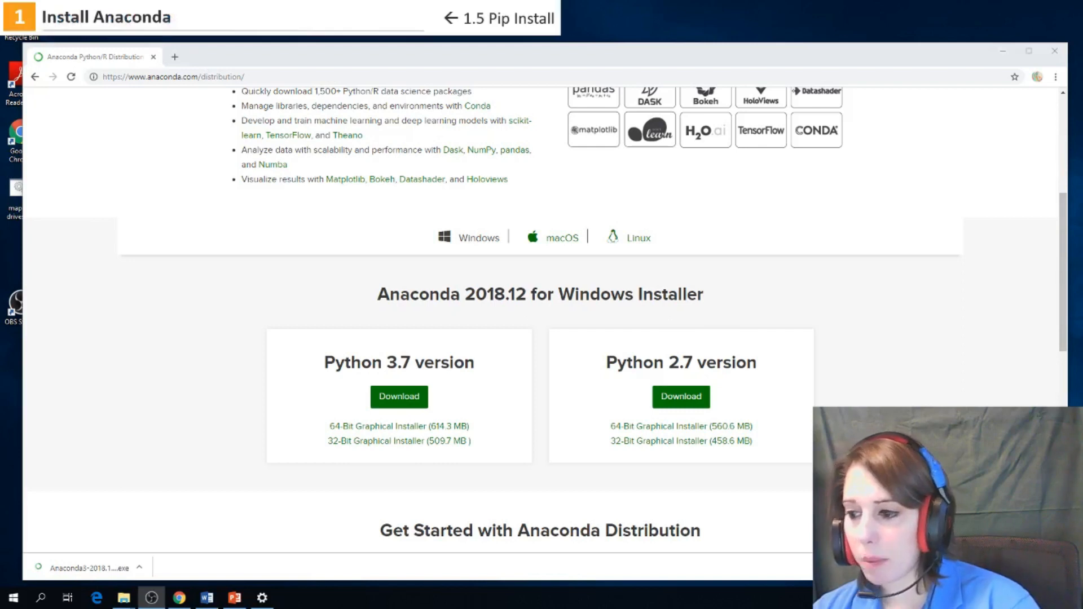
click(332, 578)
key(alt+Left)
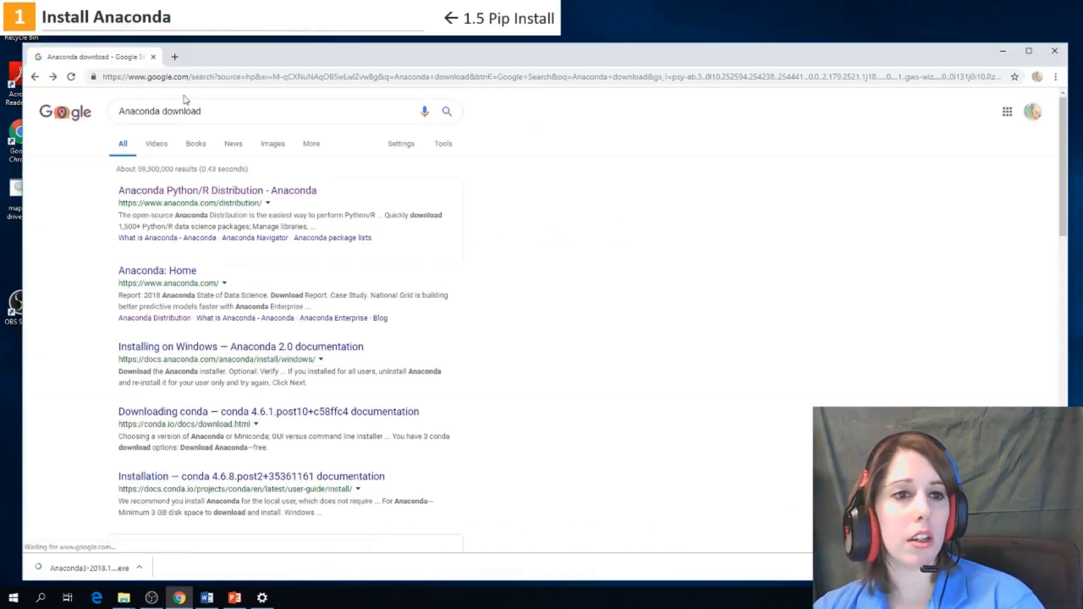
Open a Command Prompt, run pip to check that it is available, and review its usage output
click(15, 600)
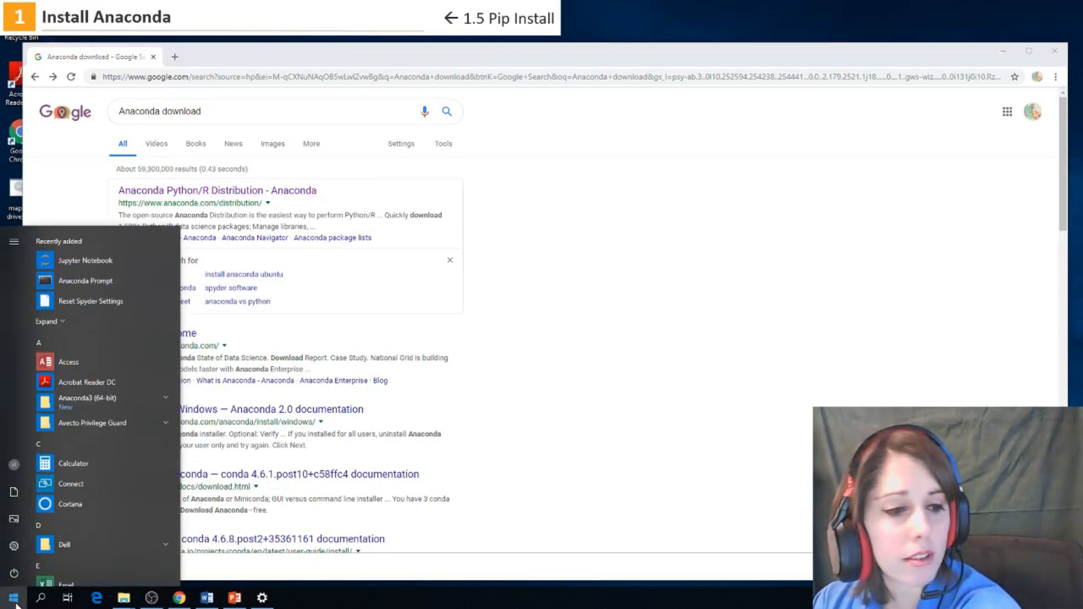
text(cmd)
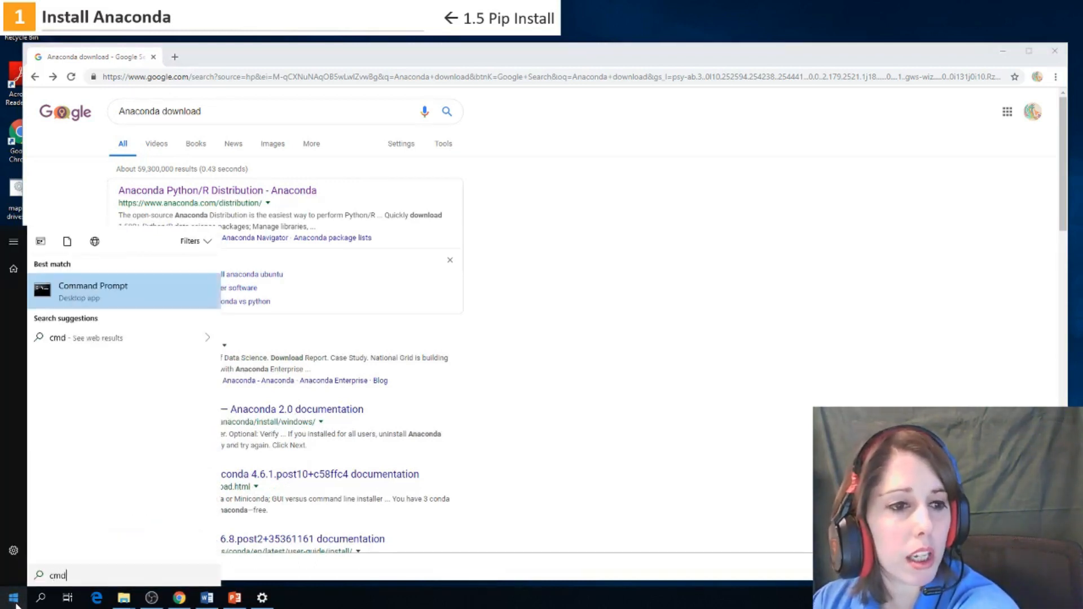
key(Return)
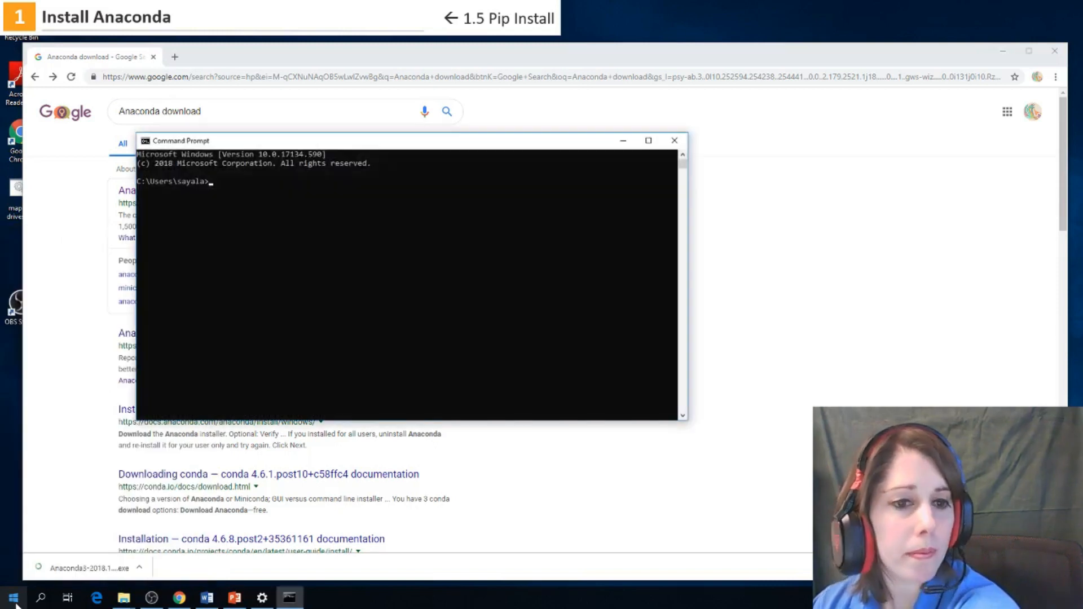
text(pip)
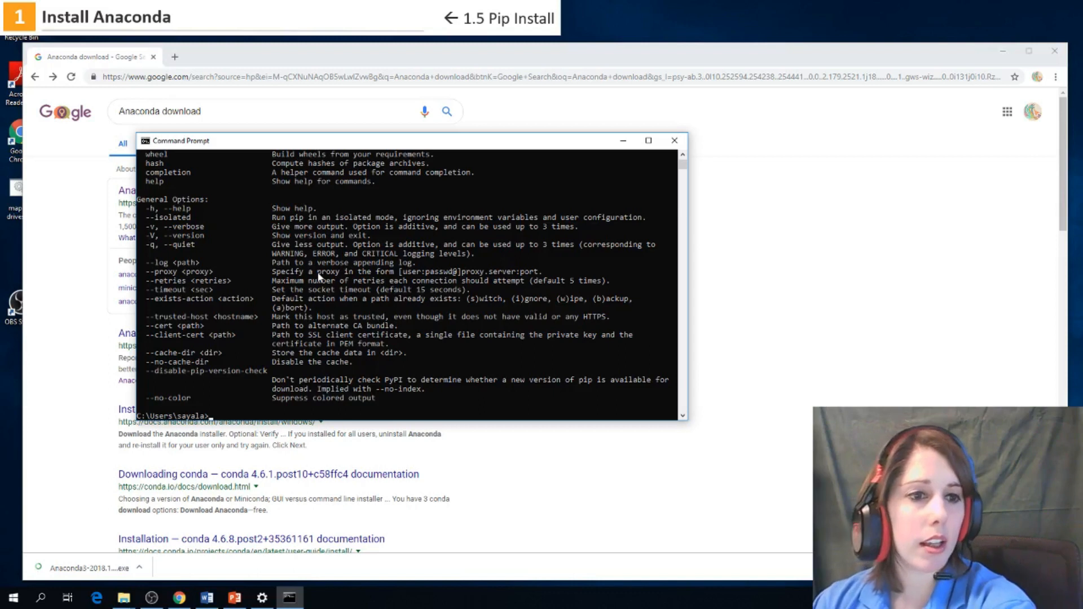
scroll(318, 277, up, 6)
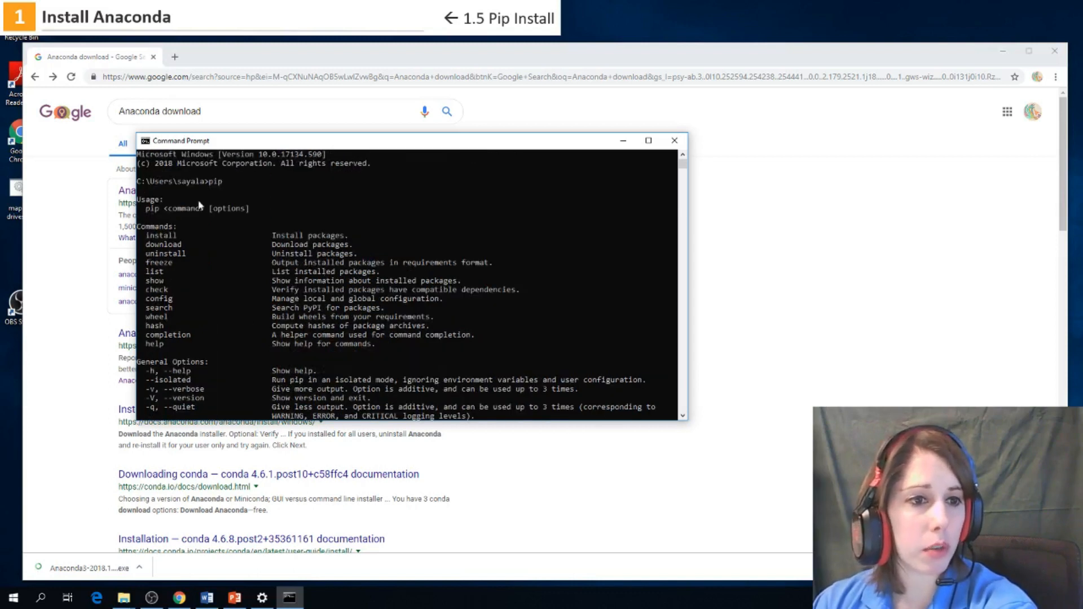
scroll(226, 293, down, 8)
scroll(204, 368, down, 3)
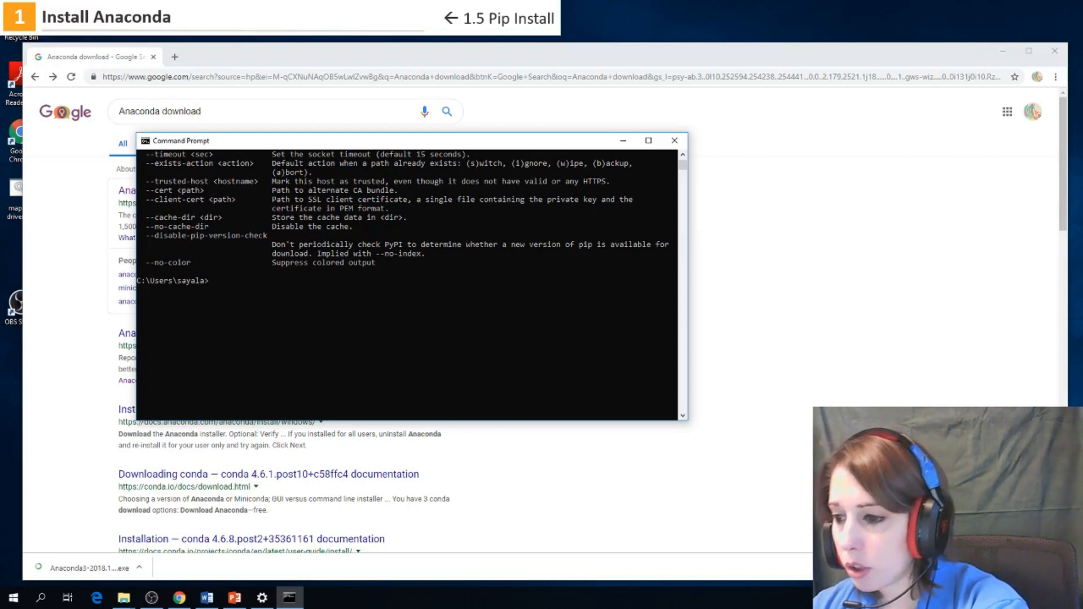
Switch back to the browser and search Google for "get-pip download"
key(alt+Tab)
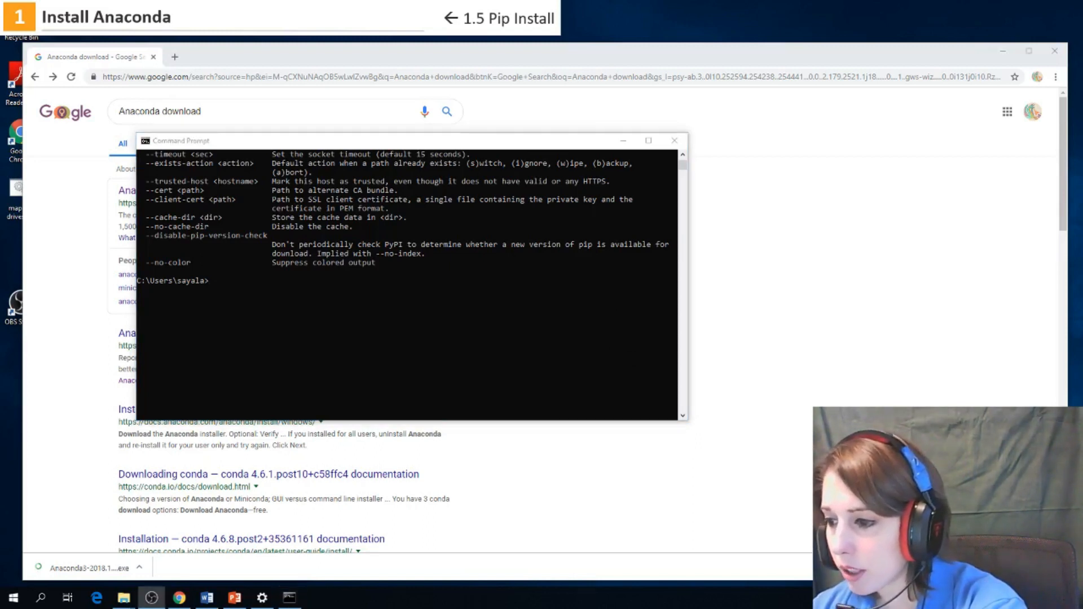
click(801, 220)
click(301, 112)
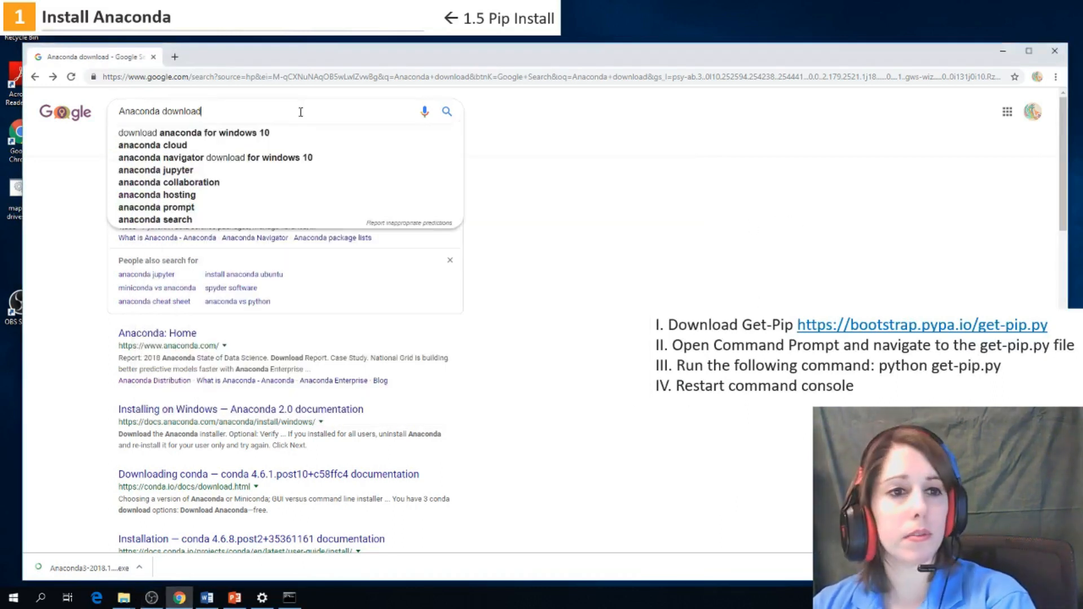
key(ctrl+a)
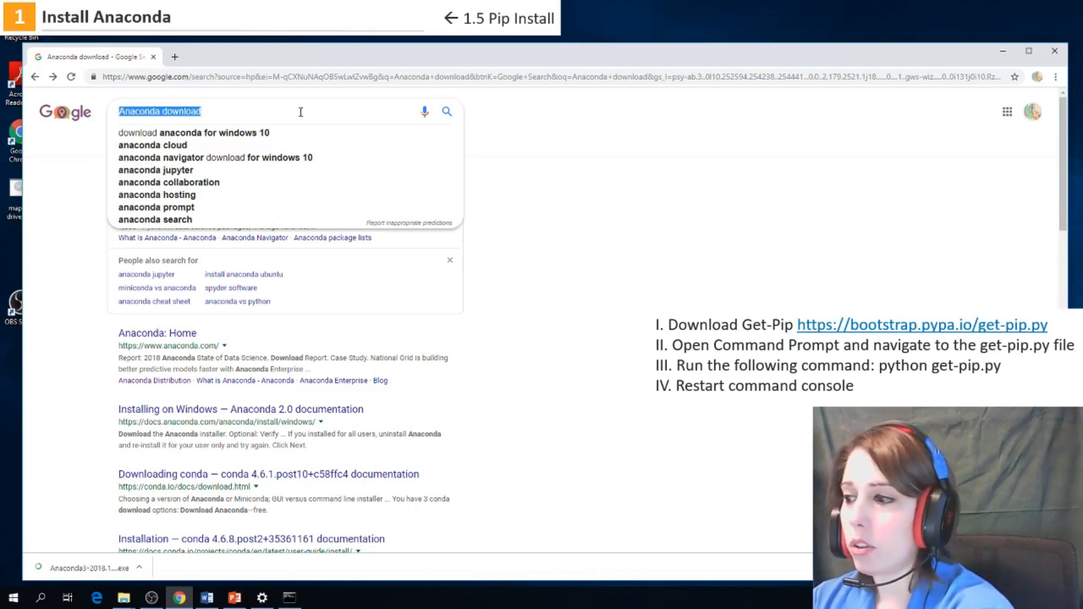
text(get-pip download)
key(Return)
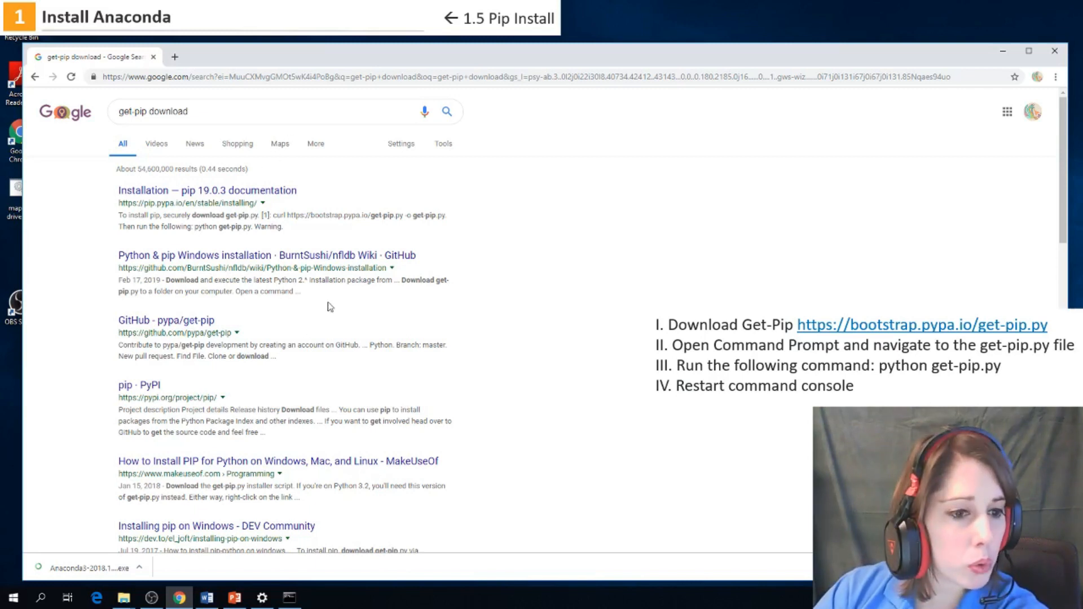
Look through the results and refine the search to "get-pip download bootstrap"
scroll(330, 306, down, 4)
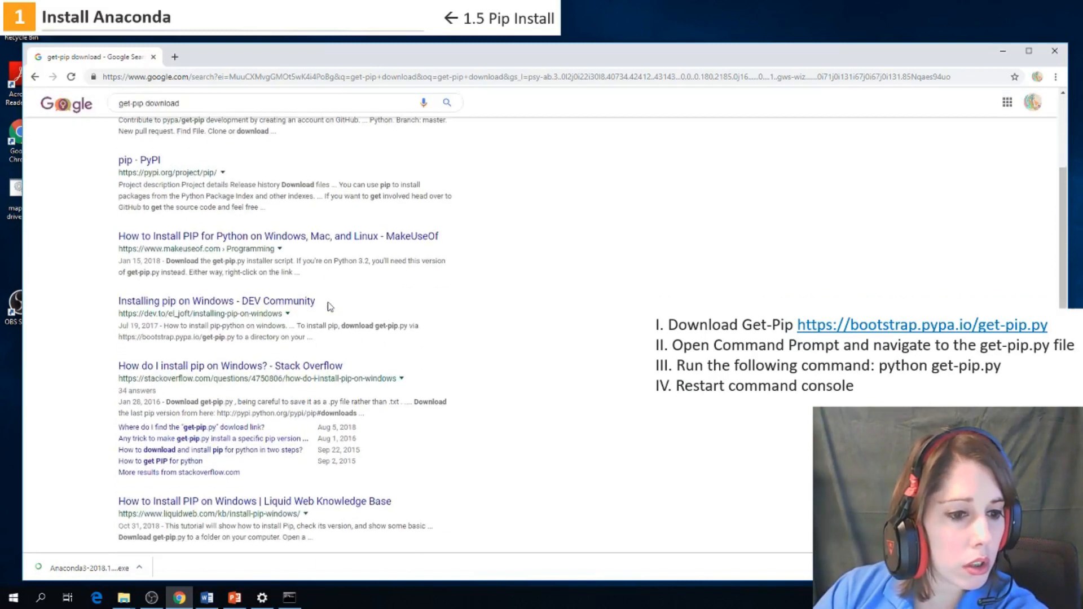
scroll(330, 306, down, 8)
scroll(330, 306, down, 3)
scroll(330, 307, up, 15)
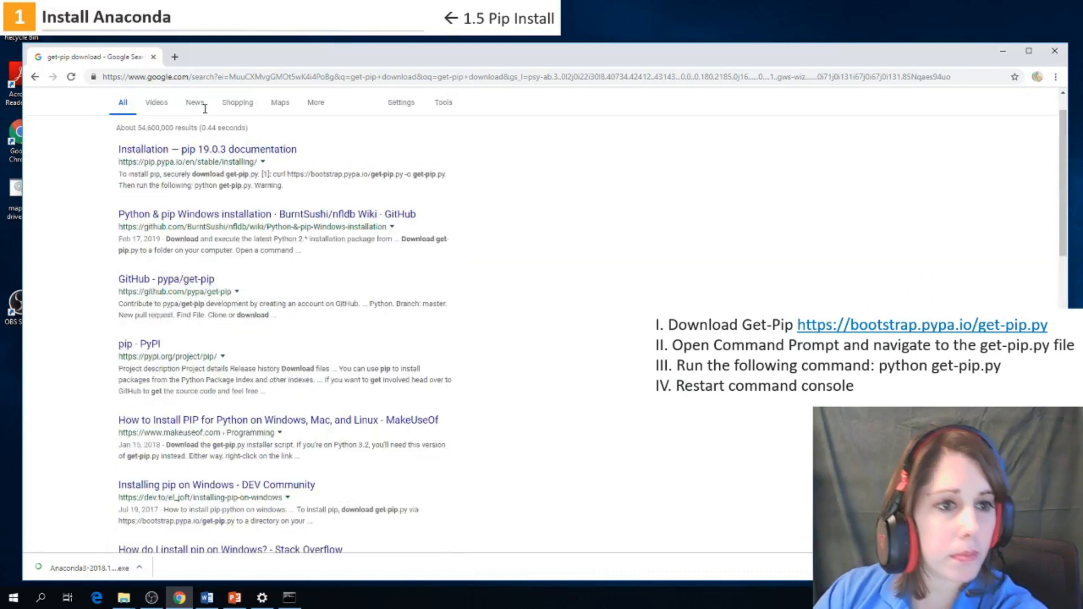
click(212, 114)
text(bootstrap)
key(Return)
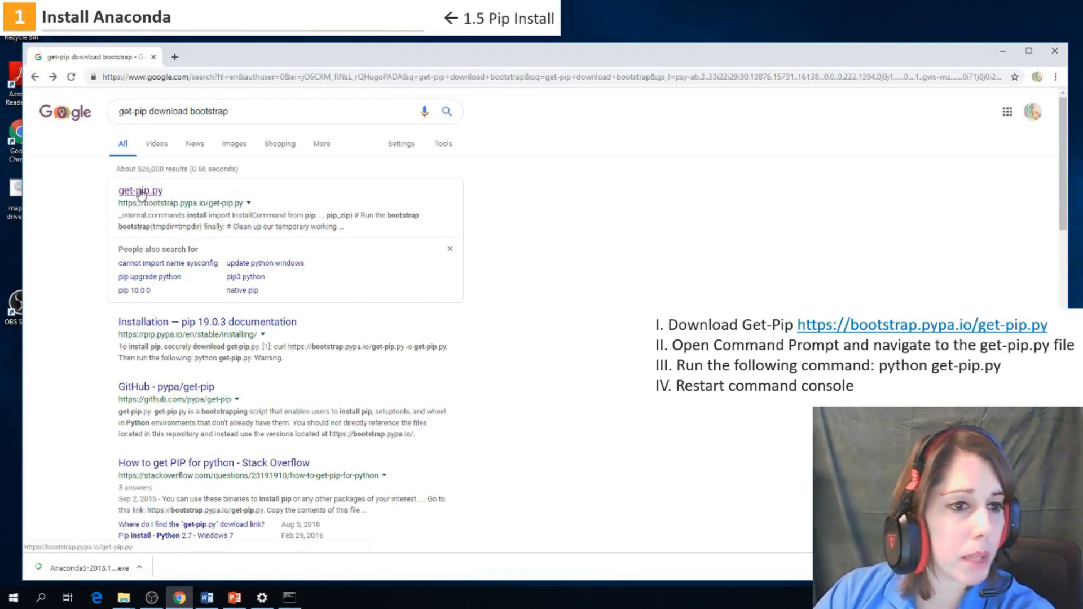
Download get-pip.py from the bootstrap.pypa.io search result and save it to the Desktop
right_click(141, 193)
click(168, 244)
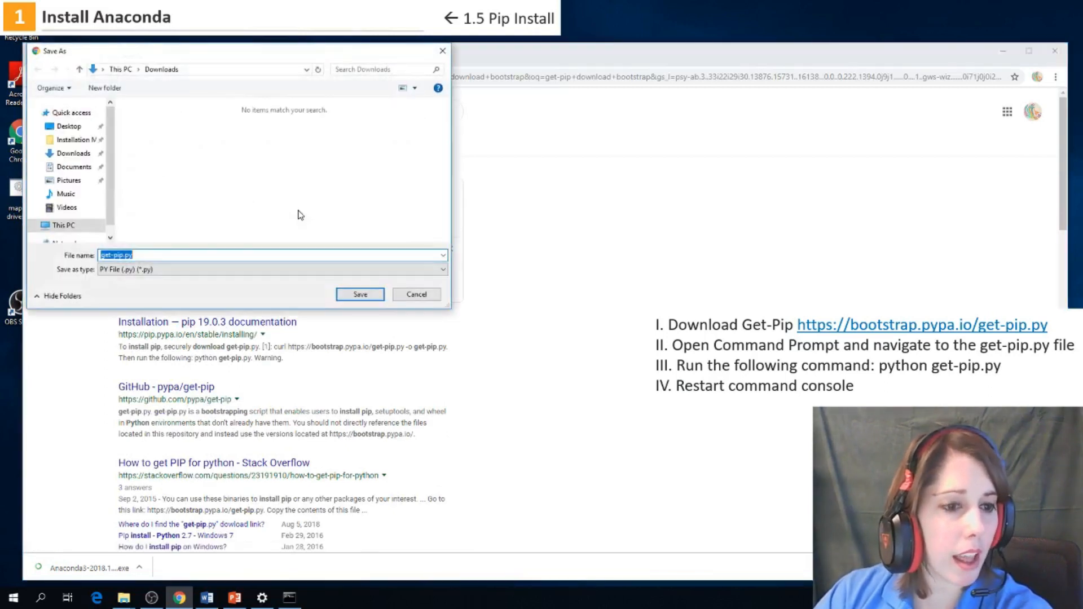
click(141, 256)
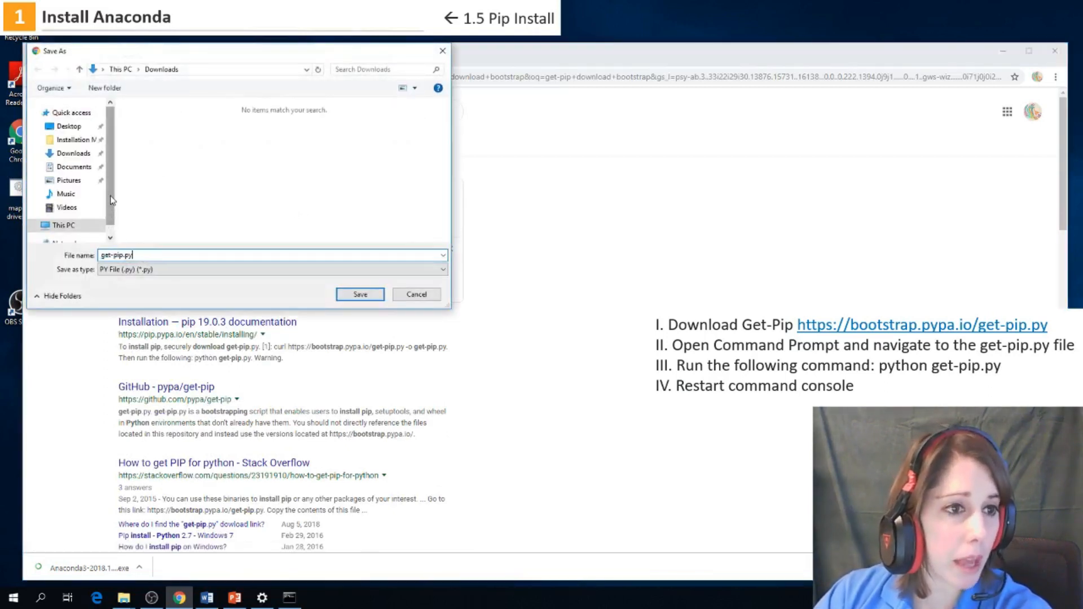
click(72, 126)
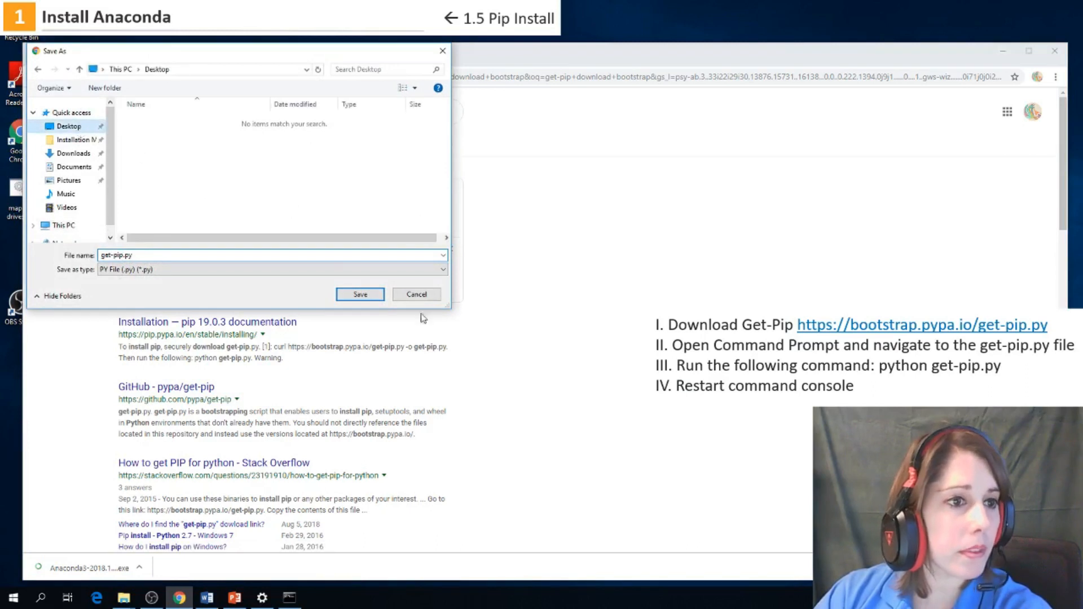
click(365, 300)
Switch to the Command Prompt, change the directory to Desktop, and list its contents
click(289, 598)
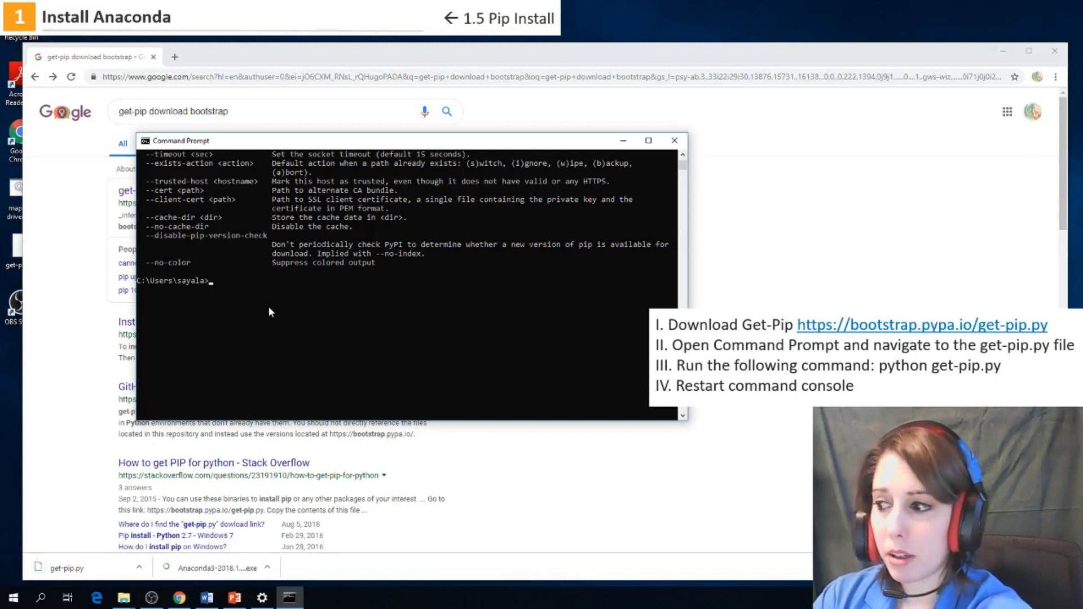
text(cd )
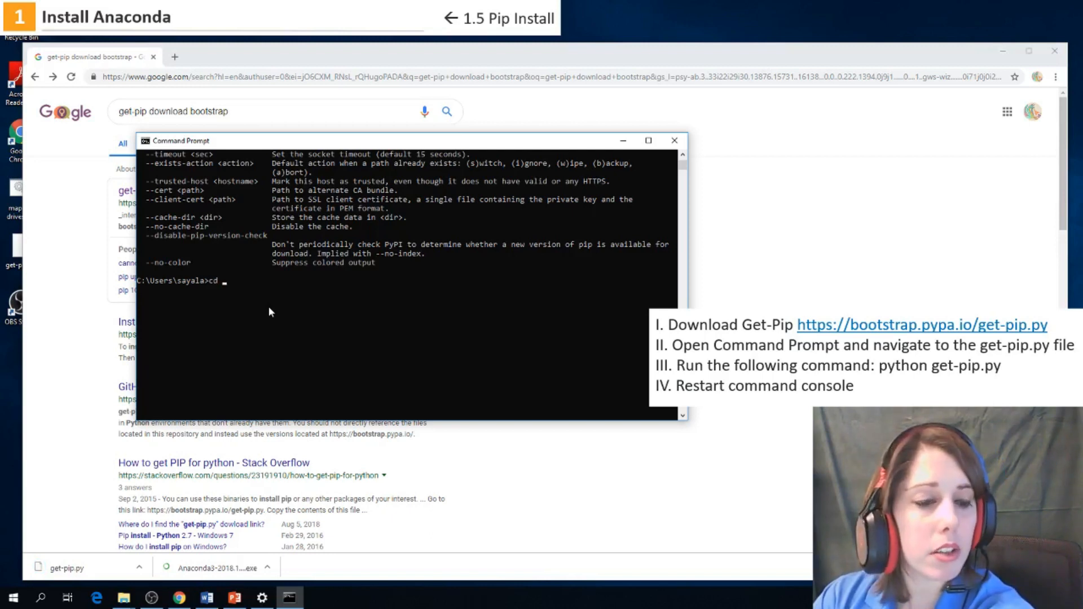
text(Desktop)
key(Return)
text(dir)
key(Return)
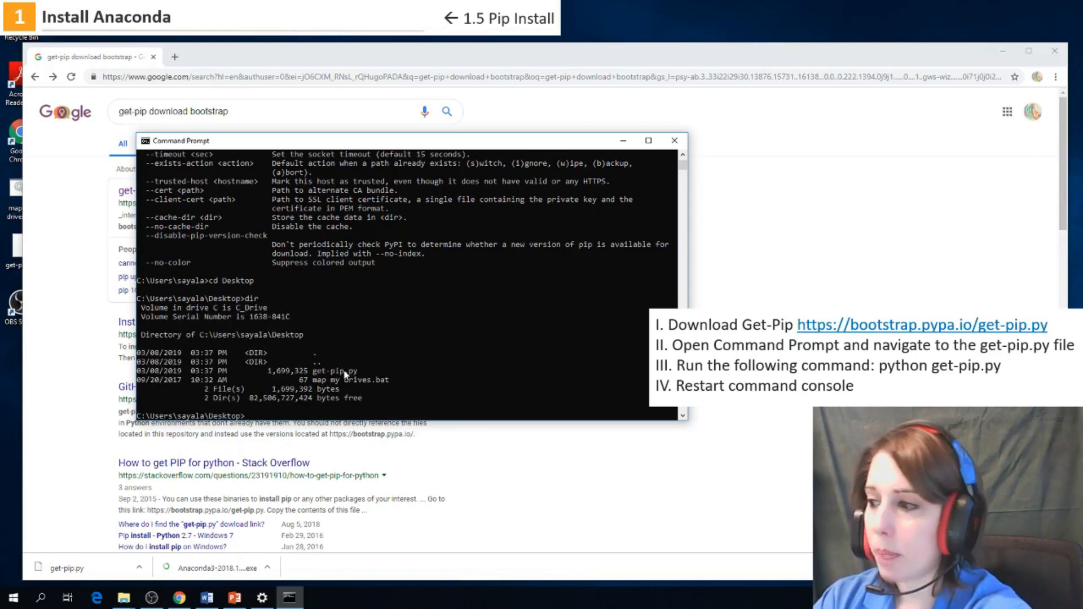
Enter the command python get-pip.py without running it, and close the Command Prompt
text(python get-pip.py)
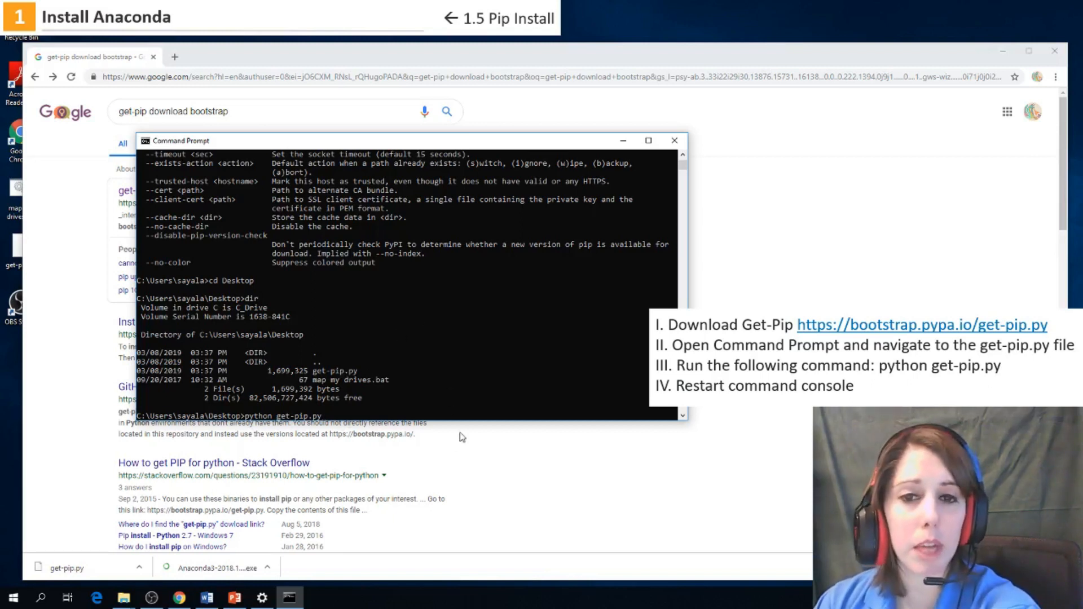
click(675, 141)
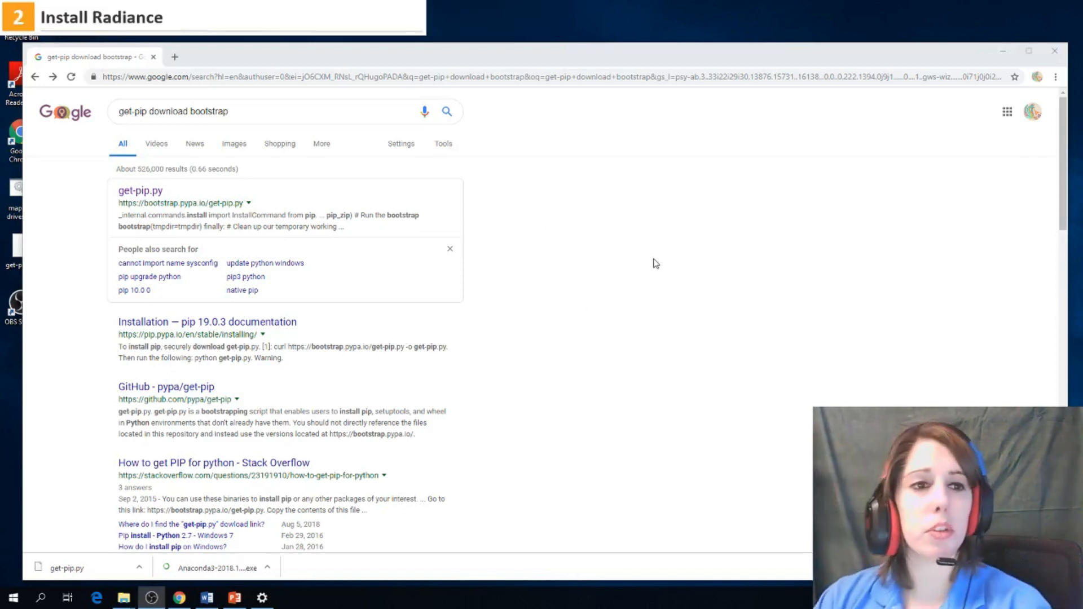
Search Google for "radiance download github" and open the NREL/Radiance releases page
triple_click(321, 111)
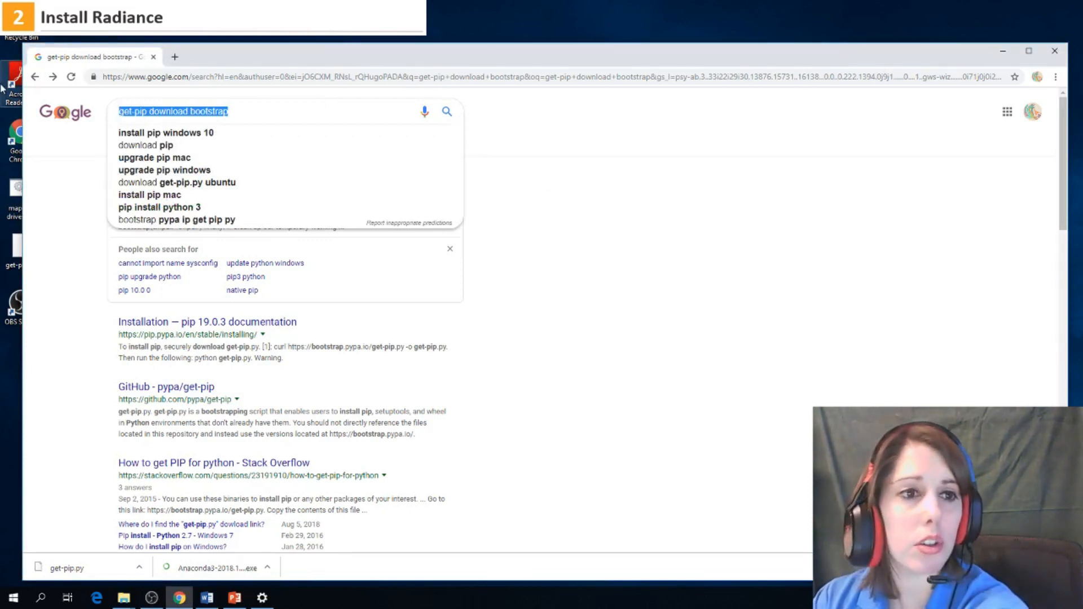
text(radiance download)
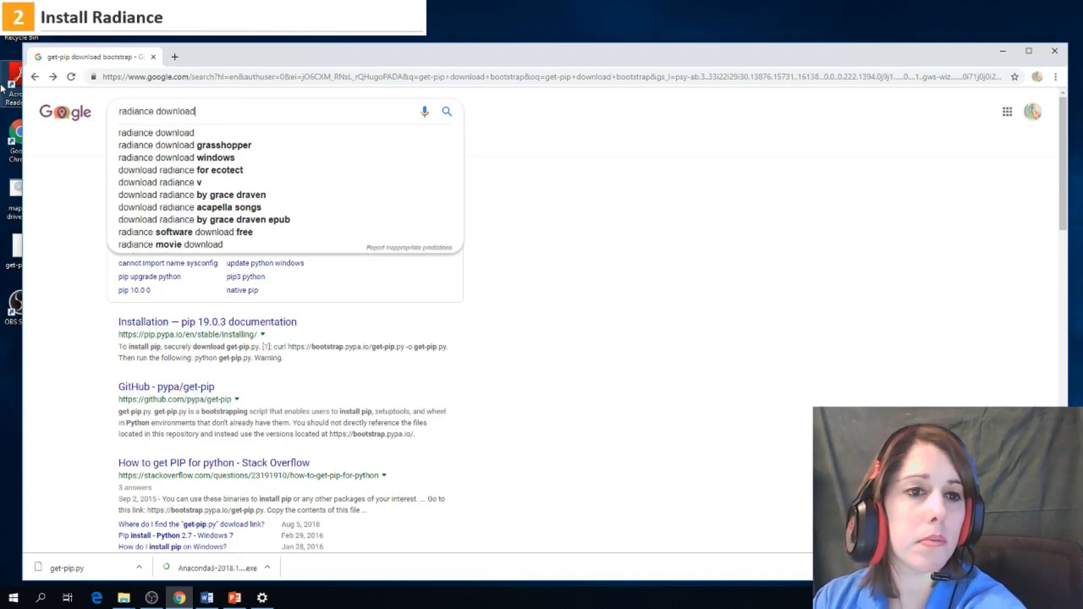
text( github)
key(Return)
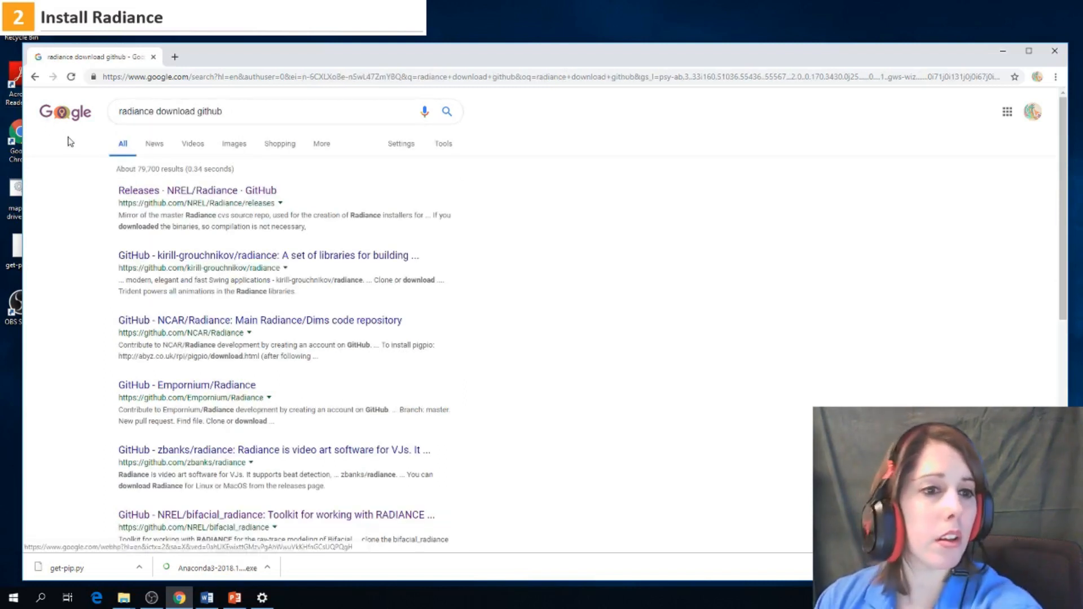
click(169, 192)
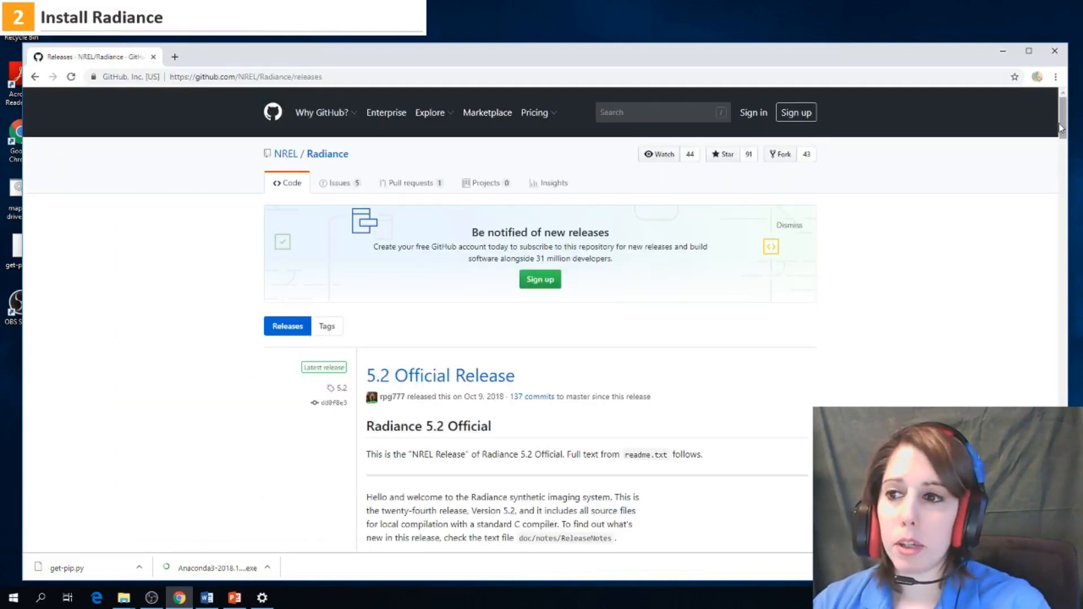
Download radiance-5.2.dd0f8e38a7-Windows.exe from the 5.2 Official Release assets
drag(1061, 128, 1063, 295)
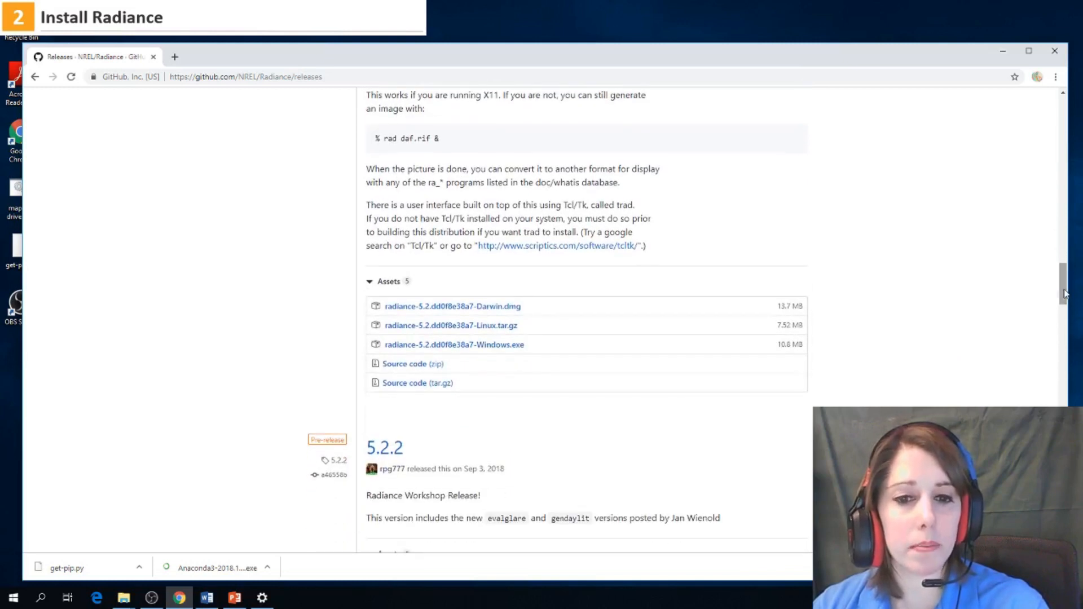
right_click(466, 345)
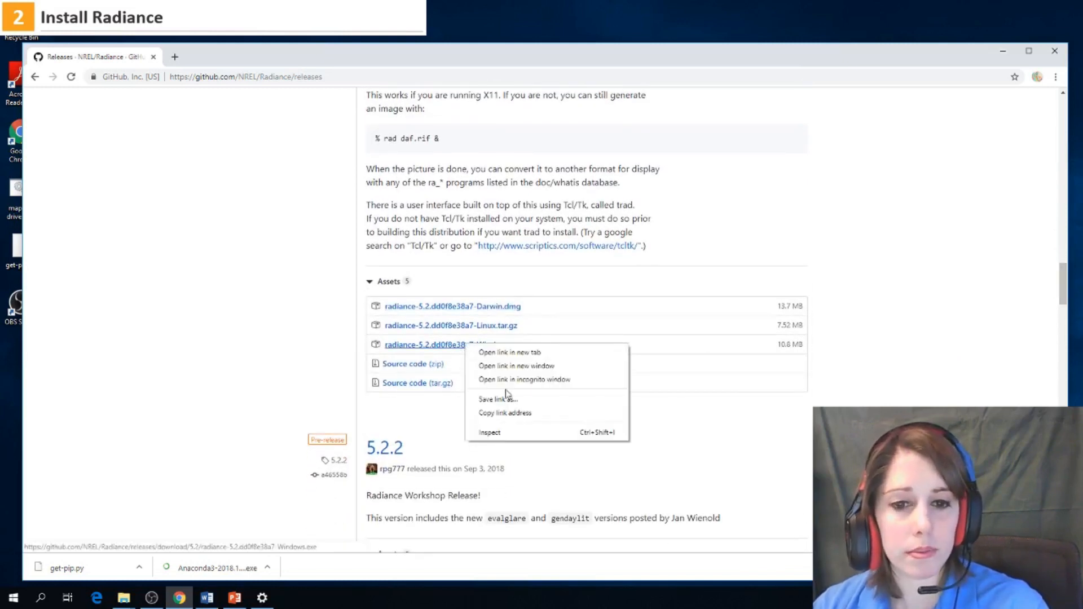
click(450, 351)
click(450, 351)
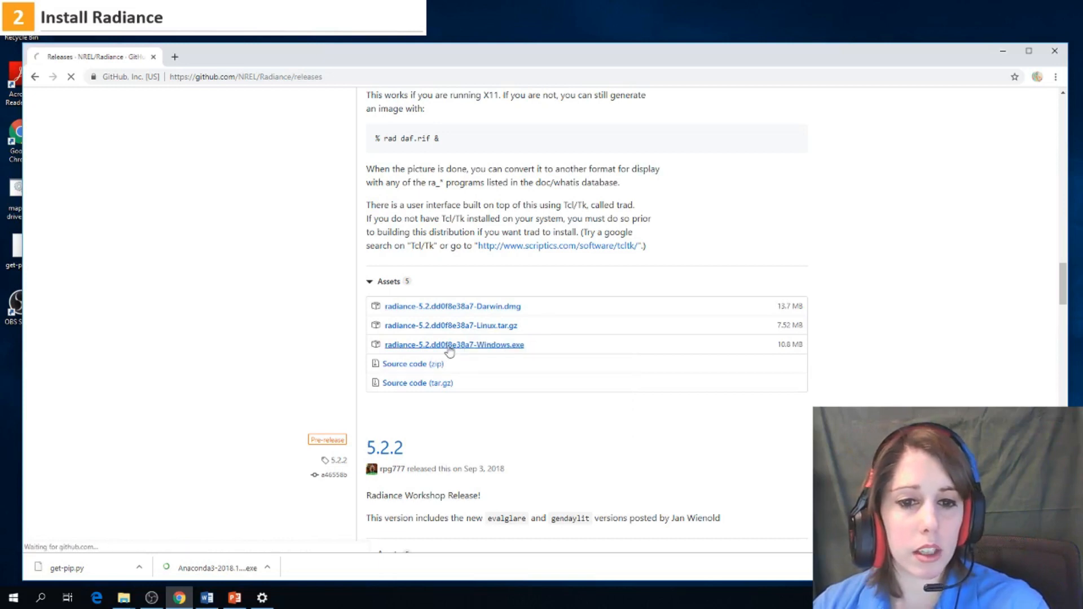
Switch to the Downloads folder in File Explorer, launch the Radiance Windows installer, and allow it to run
mouse_move(123, 597)
click(187, 542)
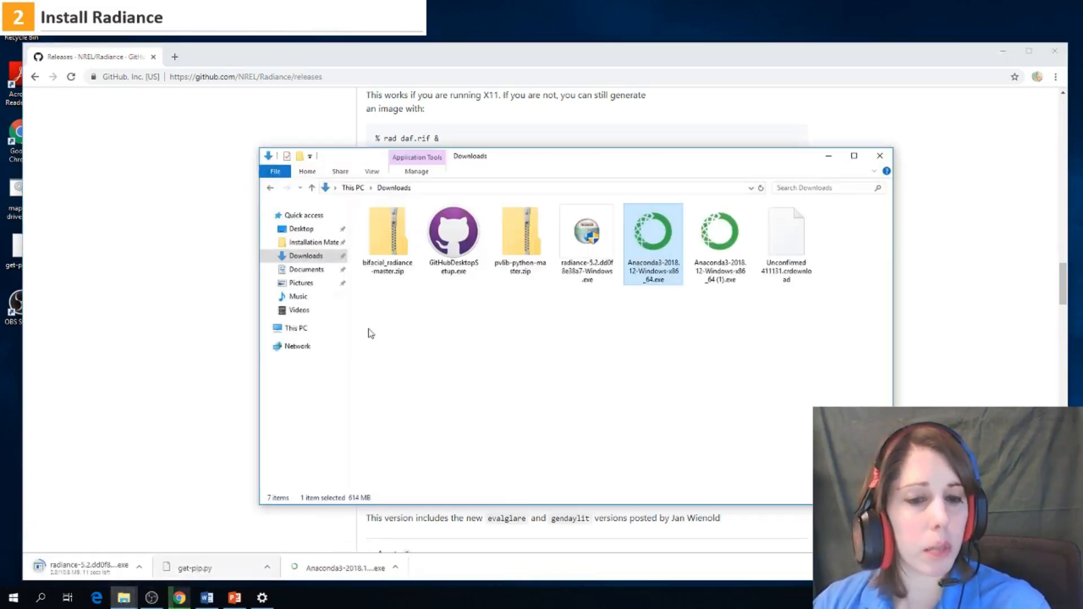
click(586, 250)
double_click(586, 250)
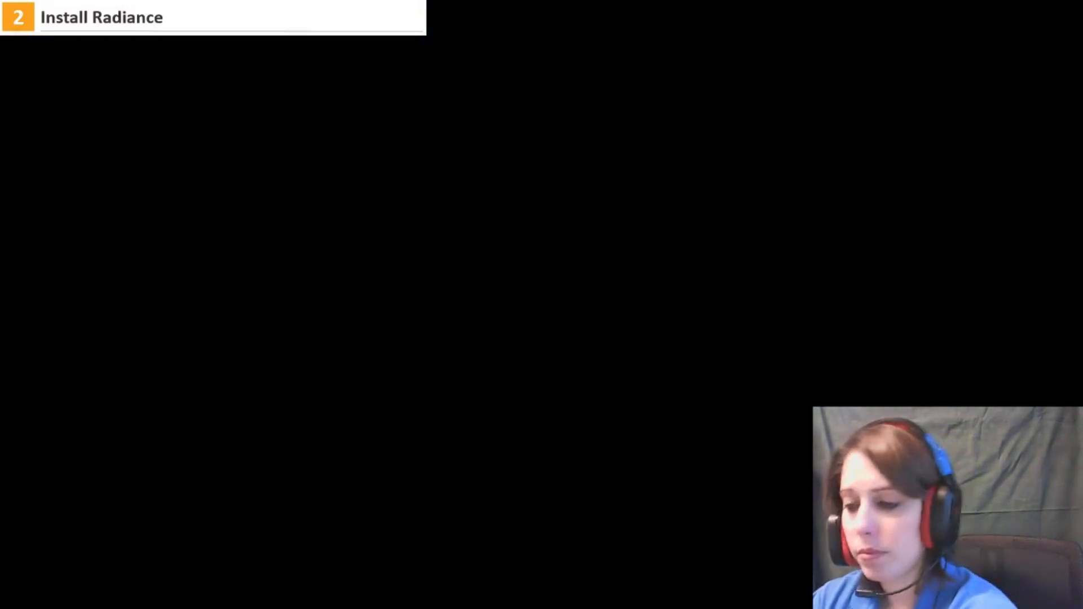
click(517, 340)
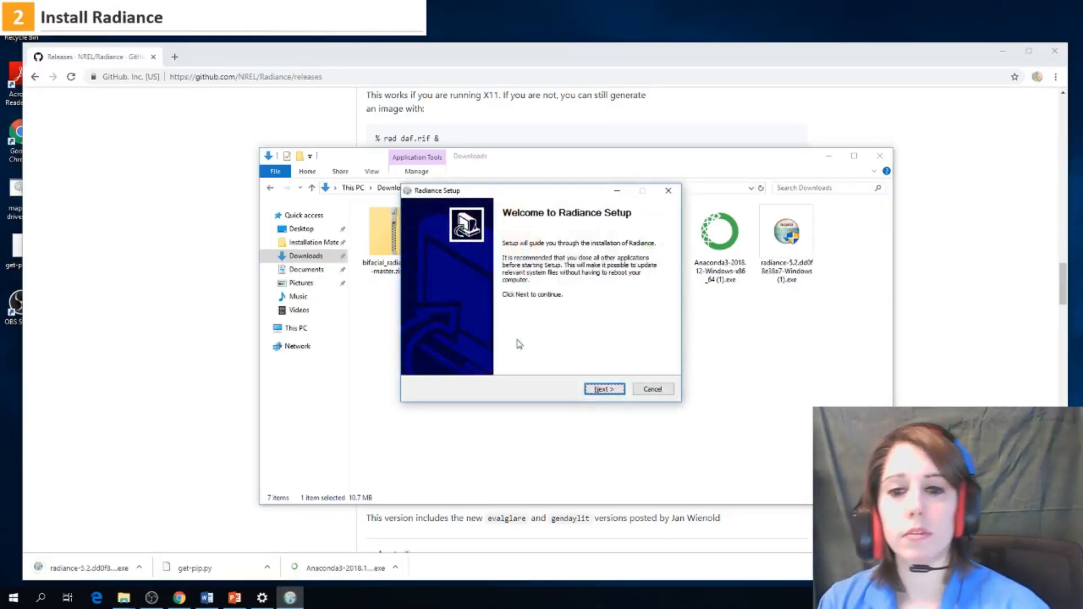
Install Radiance, accepting the license, adding it to the system PATH for the current user, and keeping the default install and Start Menu folders
click(601, 389)
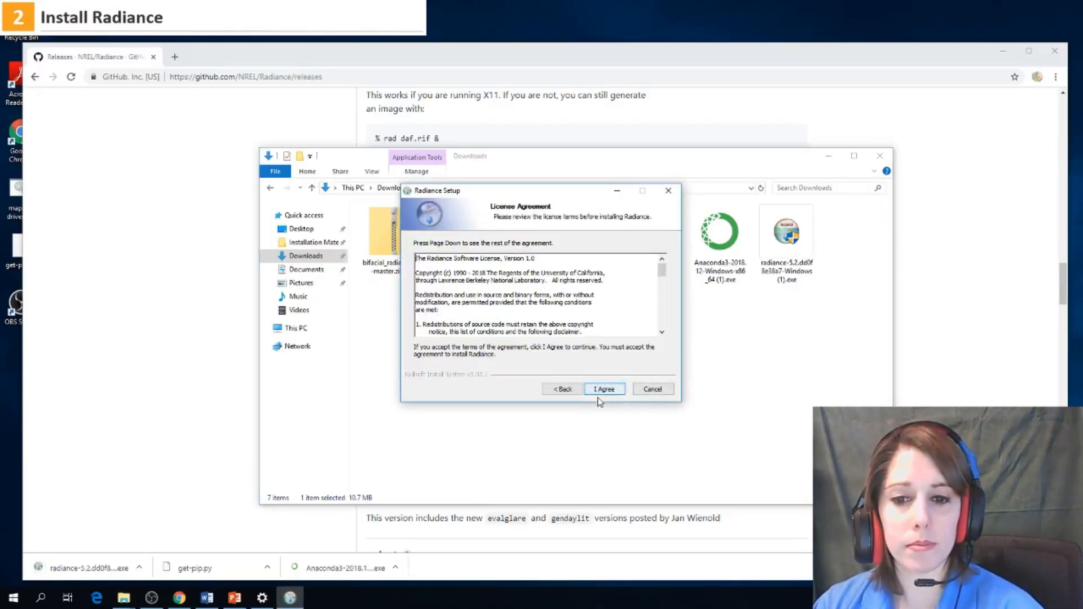
click(600, 388)
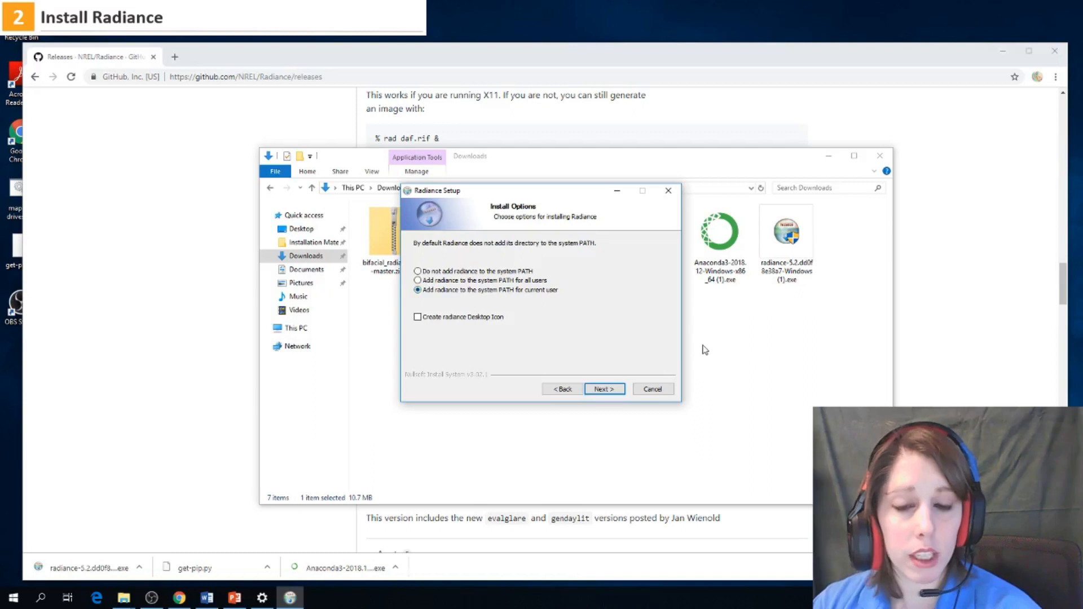
click(618, 388)
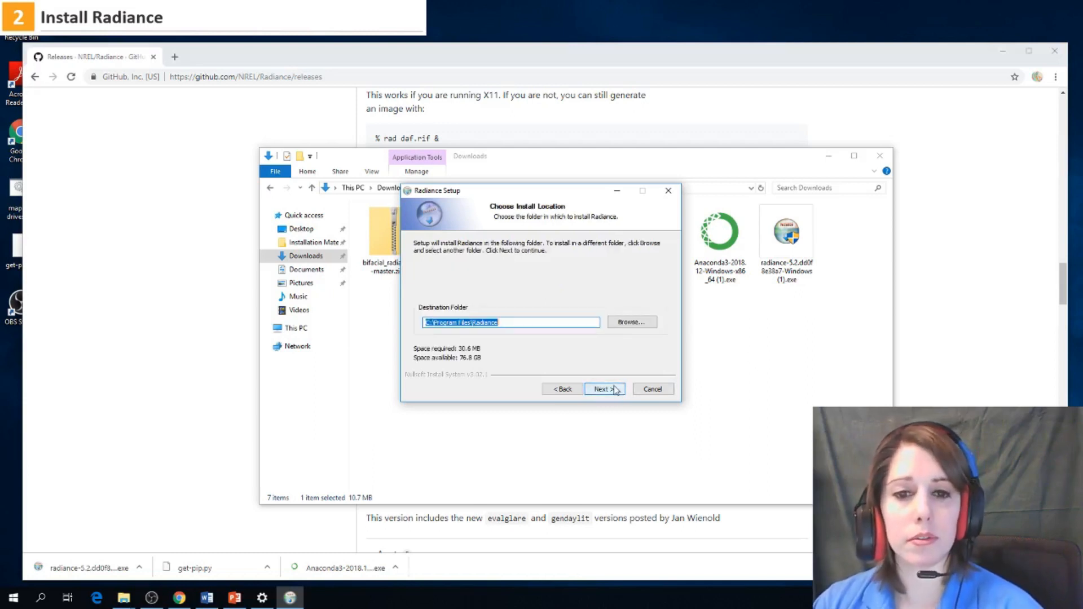
click(604, 389)
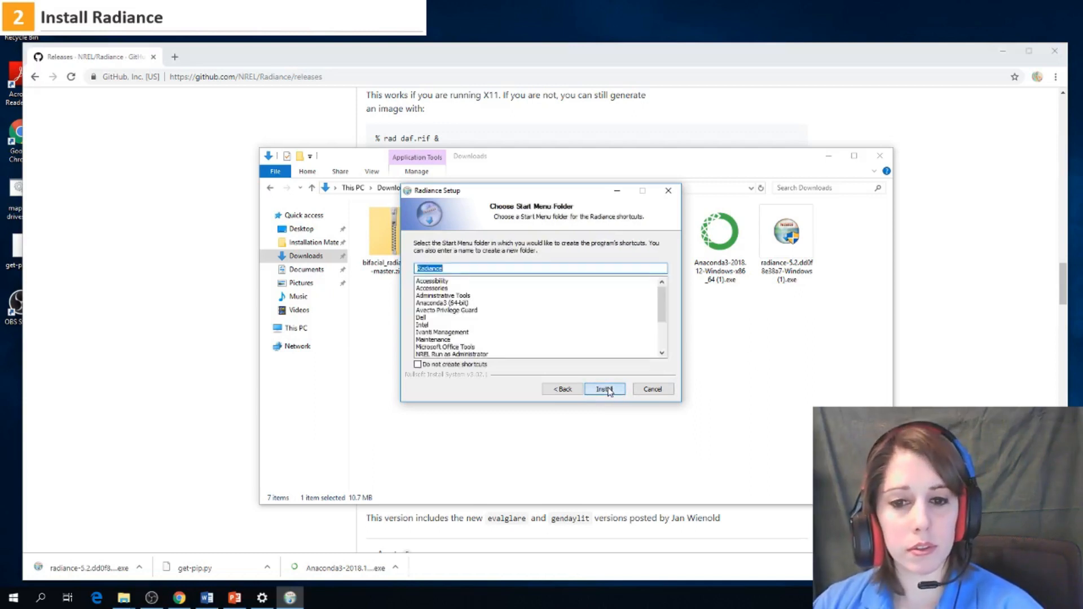
click(608, 390)
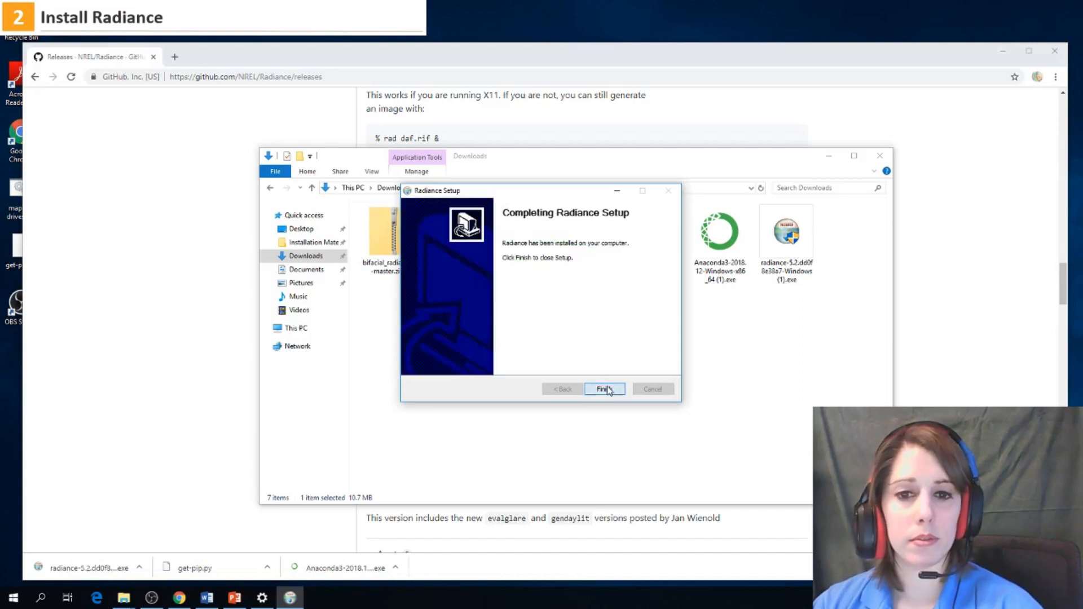
click(604, 394)
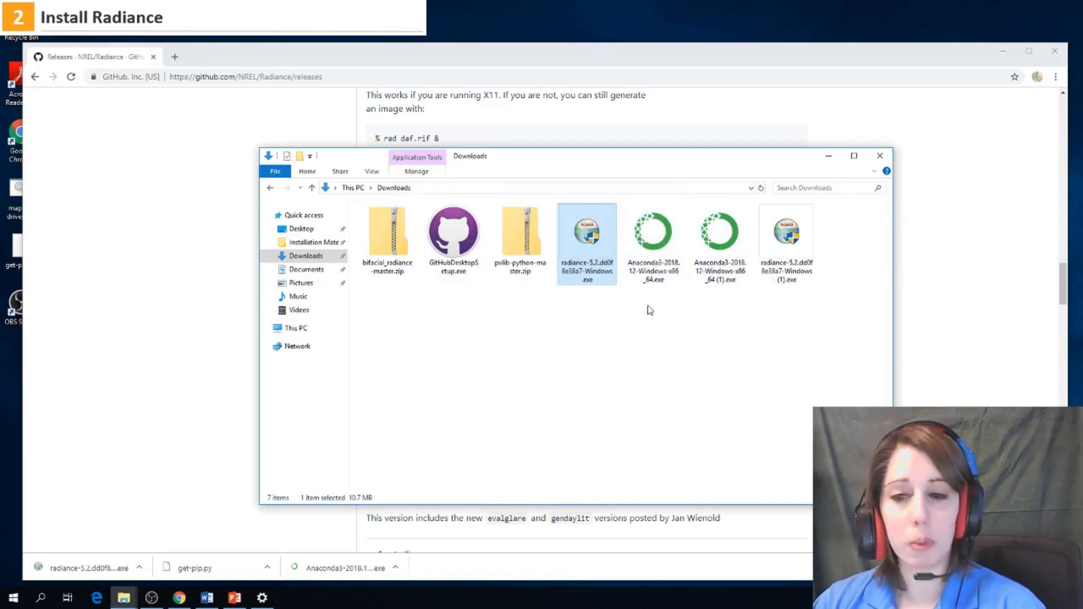
key(alt+Tab)
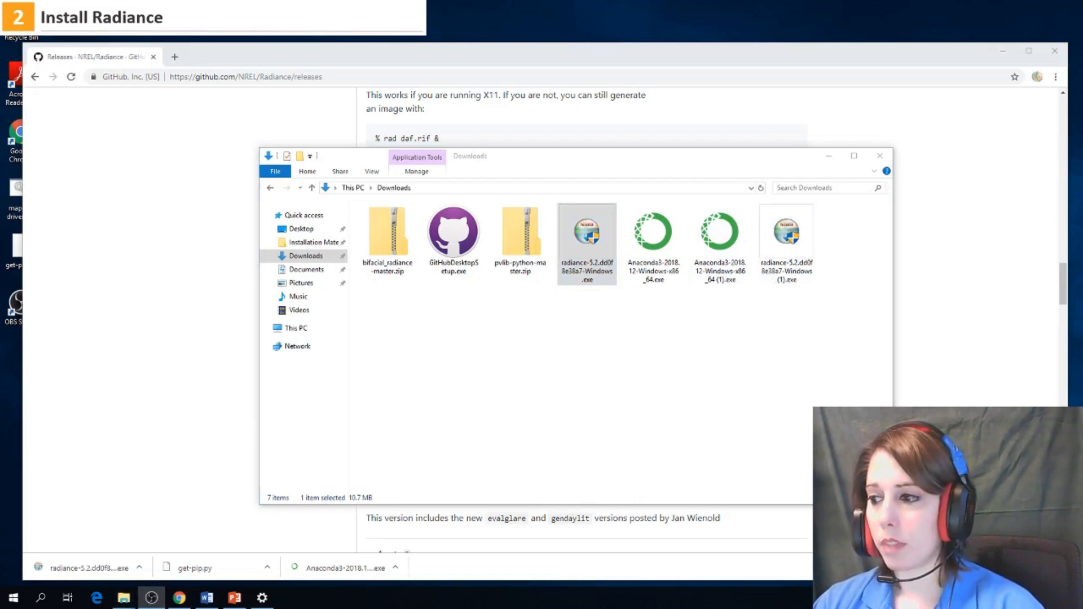
click(596, 374)
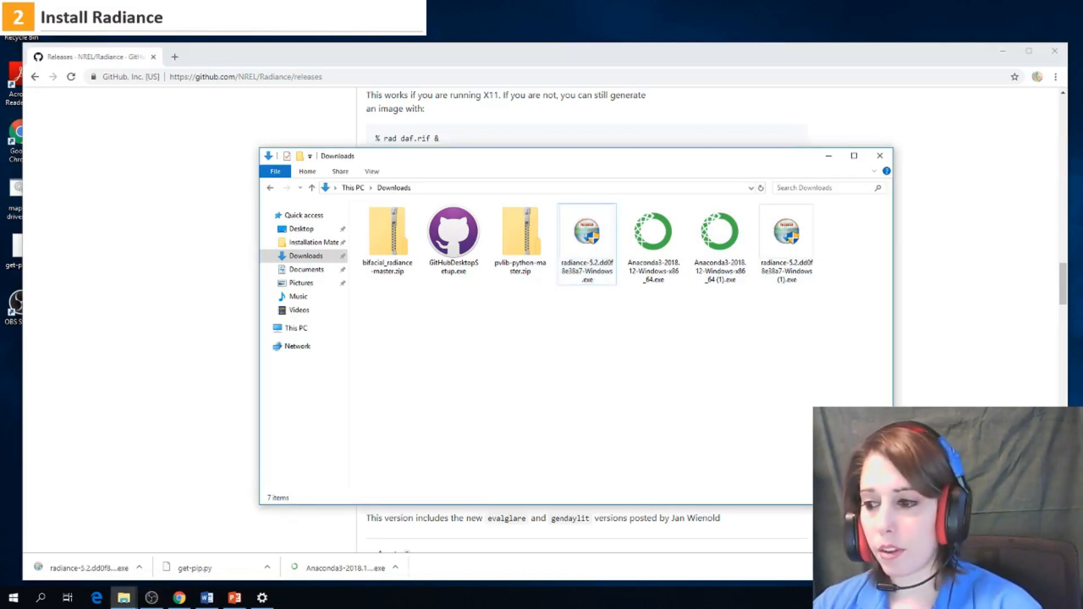
key(alt+Tab)
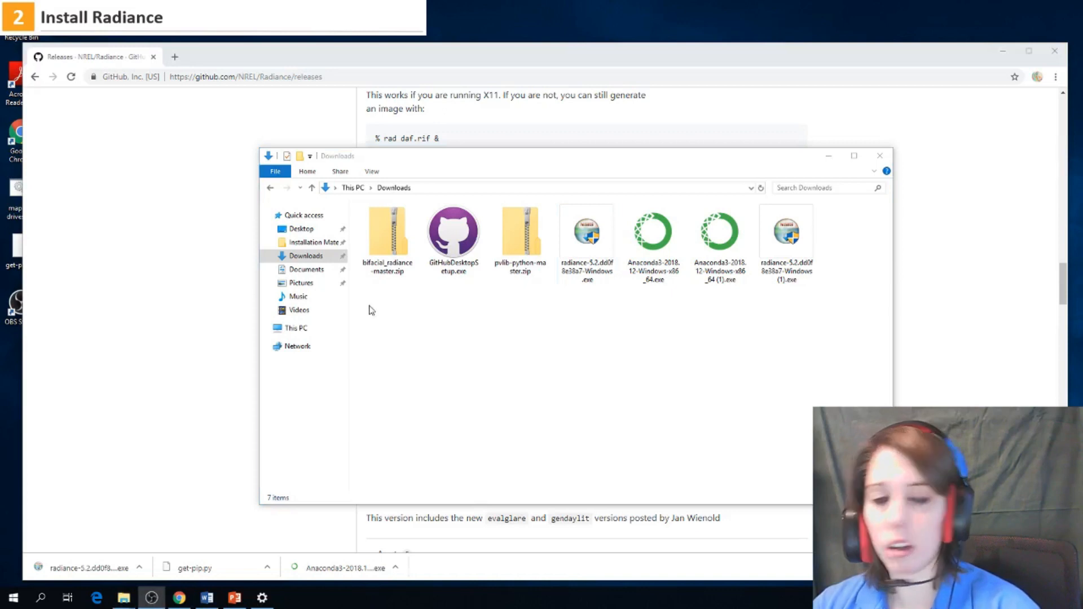
key(alt+Tab)
Return to the browser and go to google.com
click(175, 208)
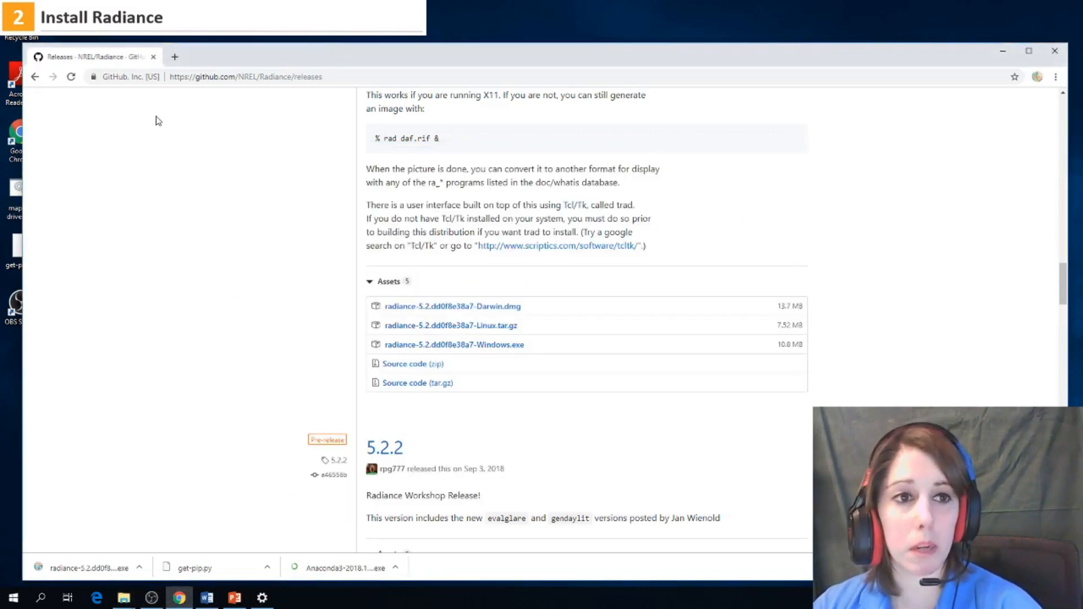
click(217, 78)
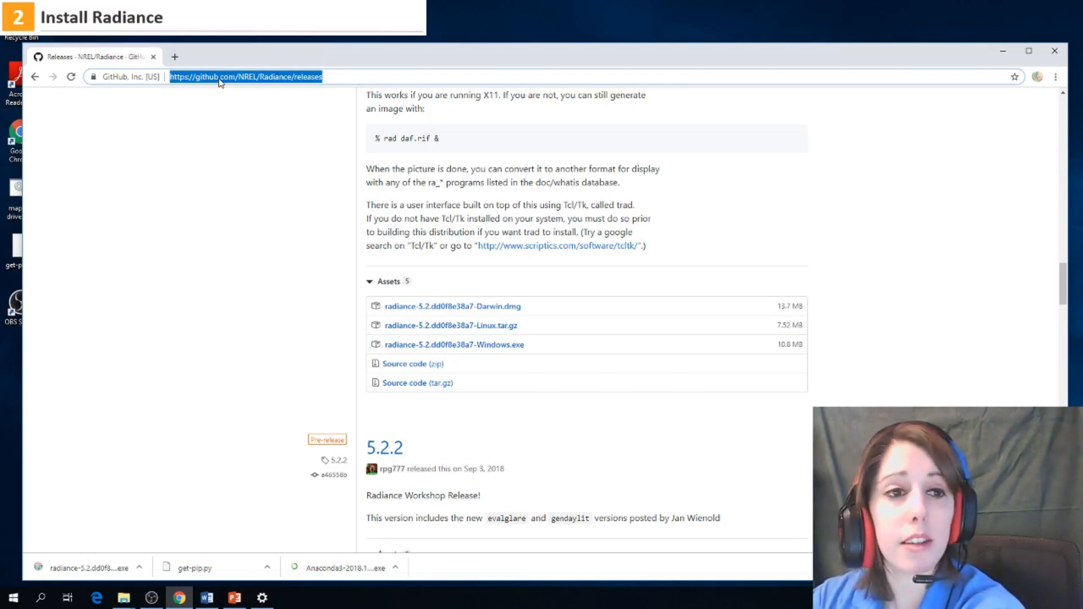
text(google.com)
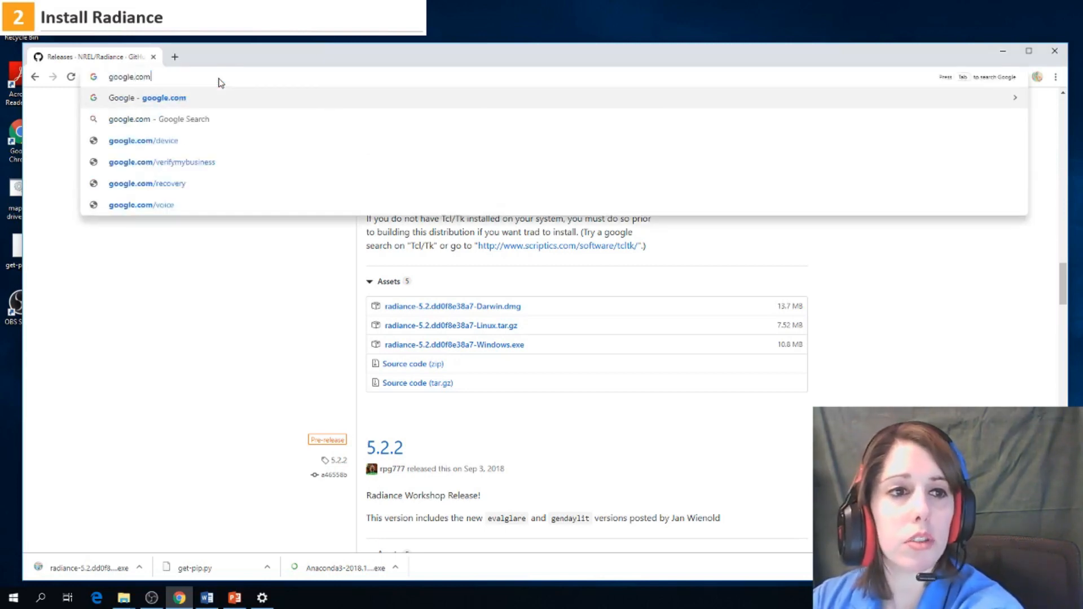
key(Return)
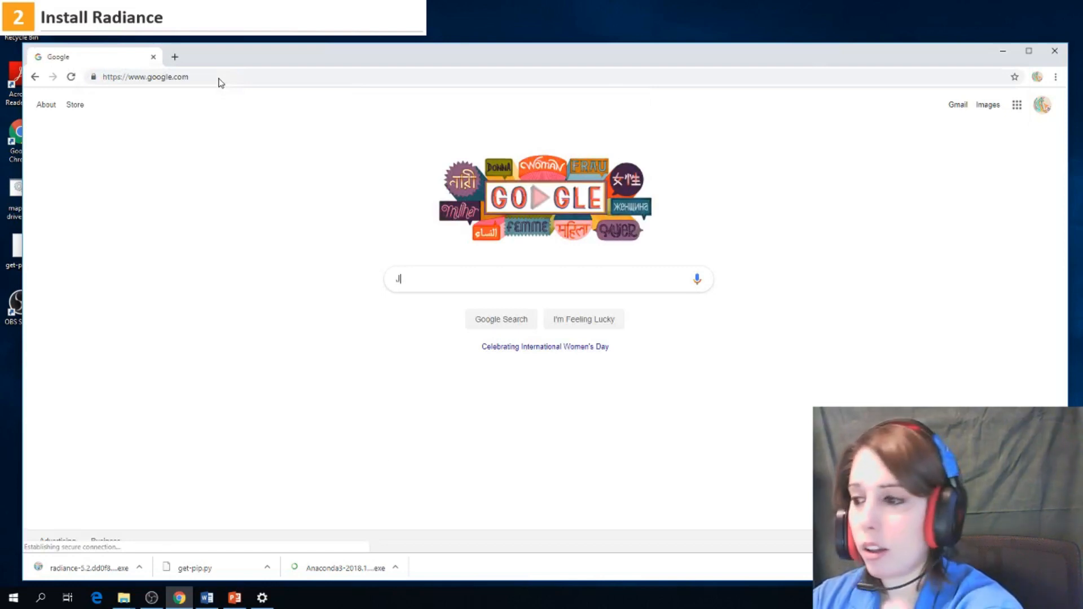
Search Google for "Jaloxa radiance" and open the Radiance - JALOXA result
text(J)
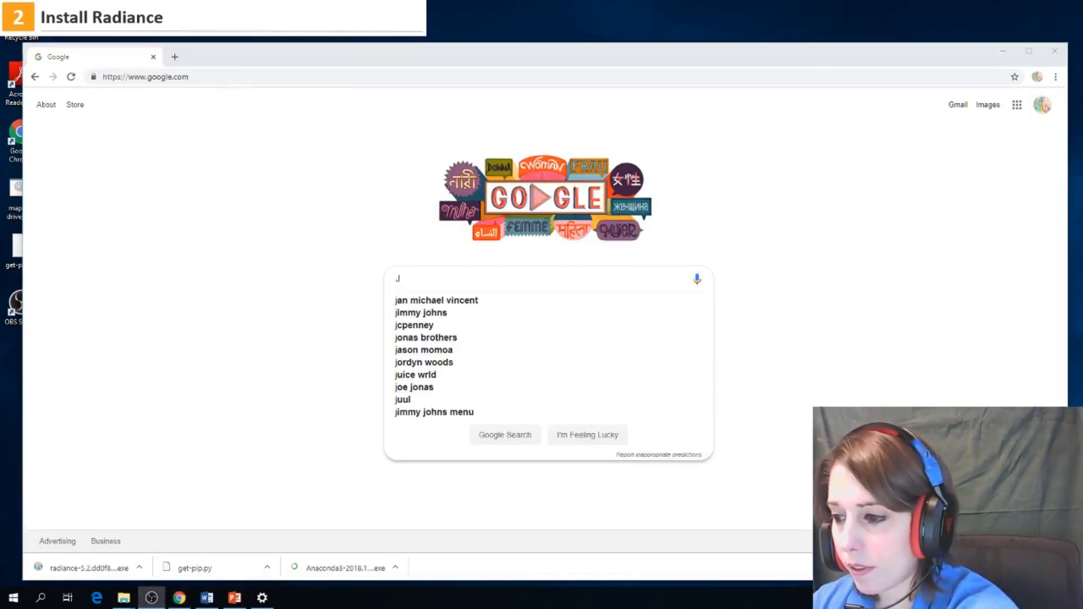
click(448, 274)
text(aloxa )
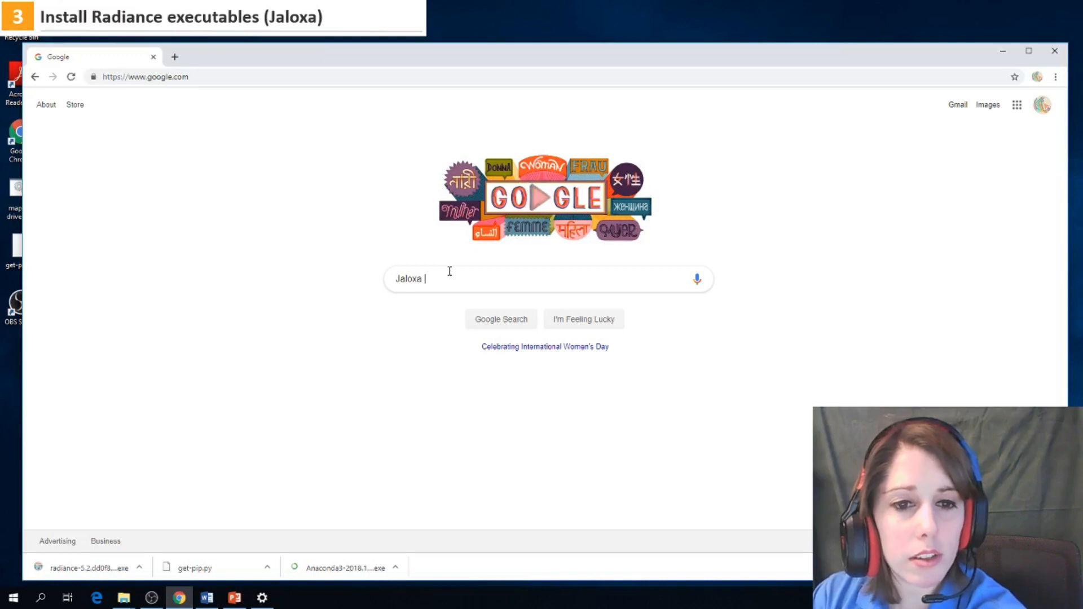
text(radiance)
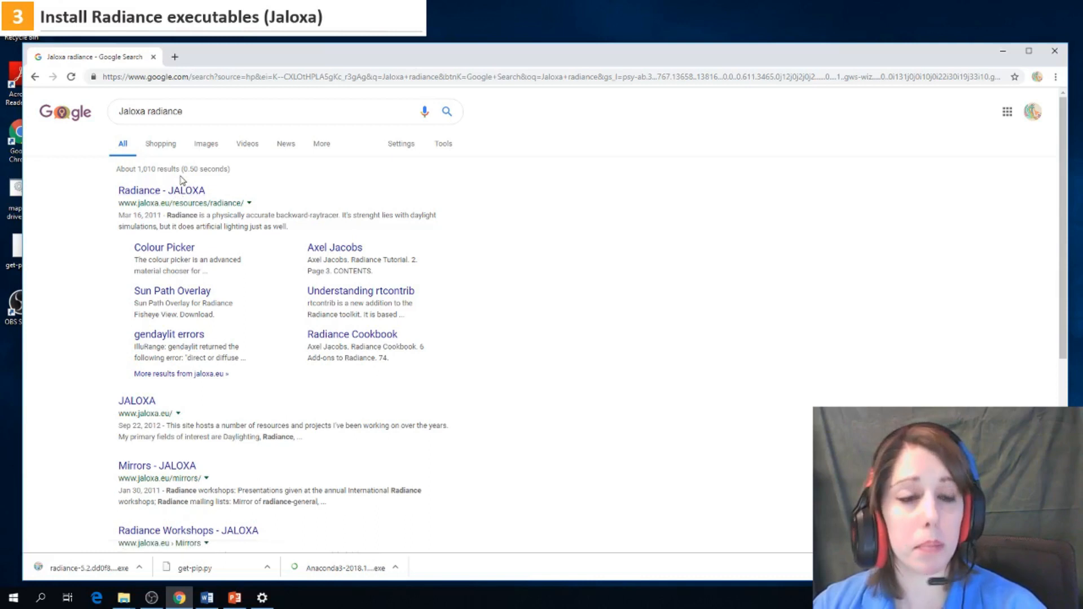
click(180, 192)
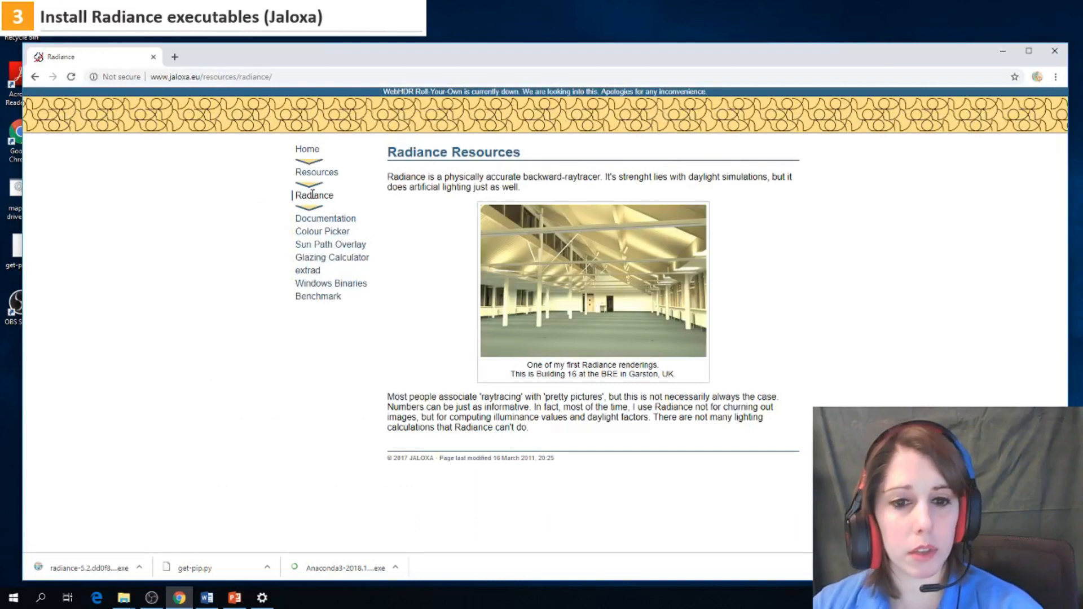
Open the Windows Binaries page of the Jaloxa Radiance resources and go to its Download section
click(314, 173)
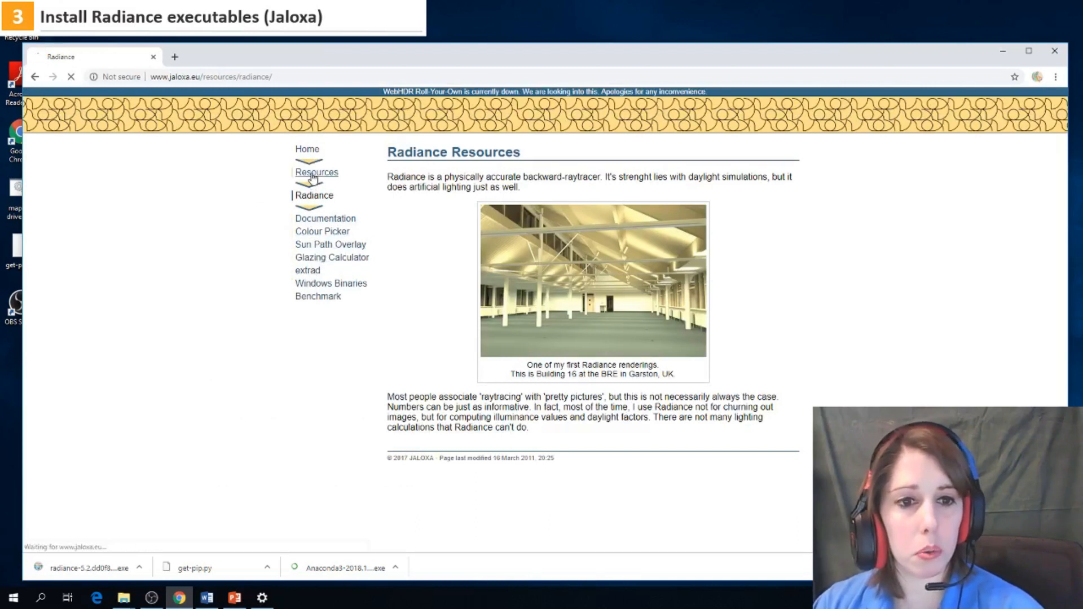
click(316, 209)
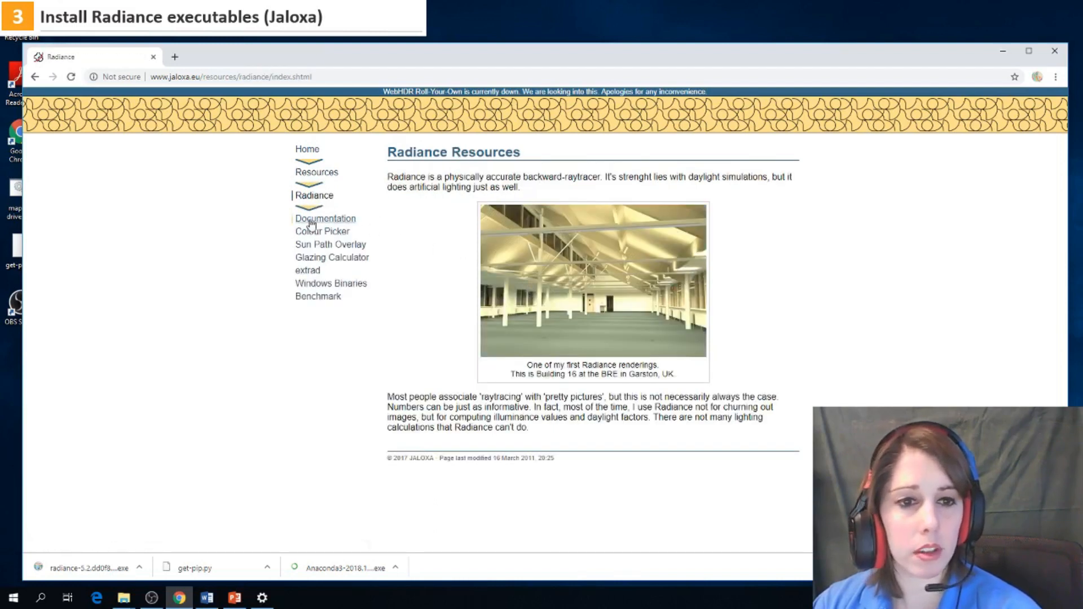
click(314, 284)
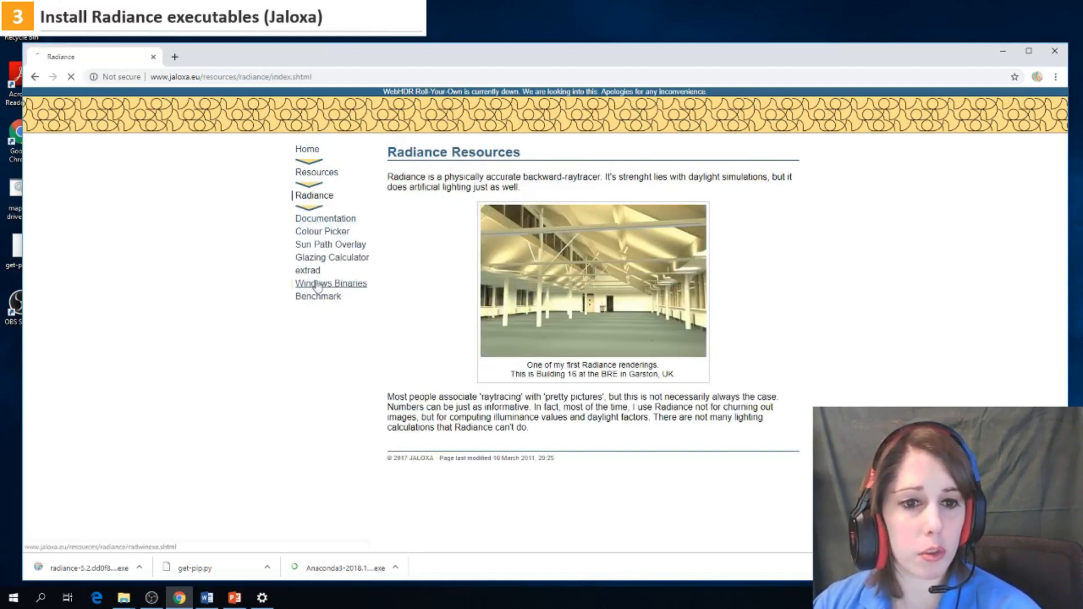
scroll(527, 364, down, 4)
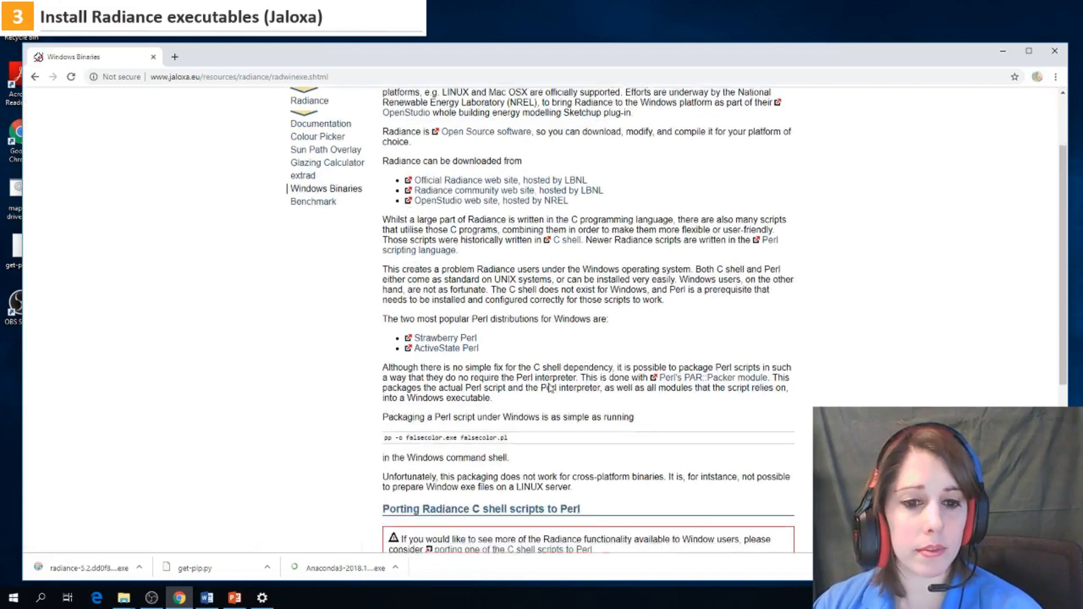
scroll(552, 376, down, 3)
double_click(393, 307)
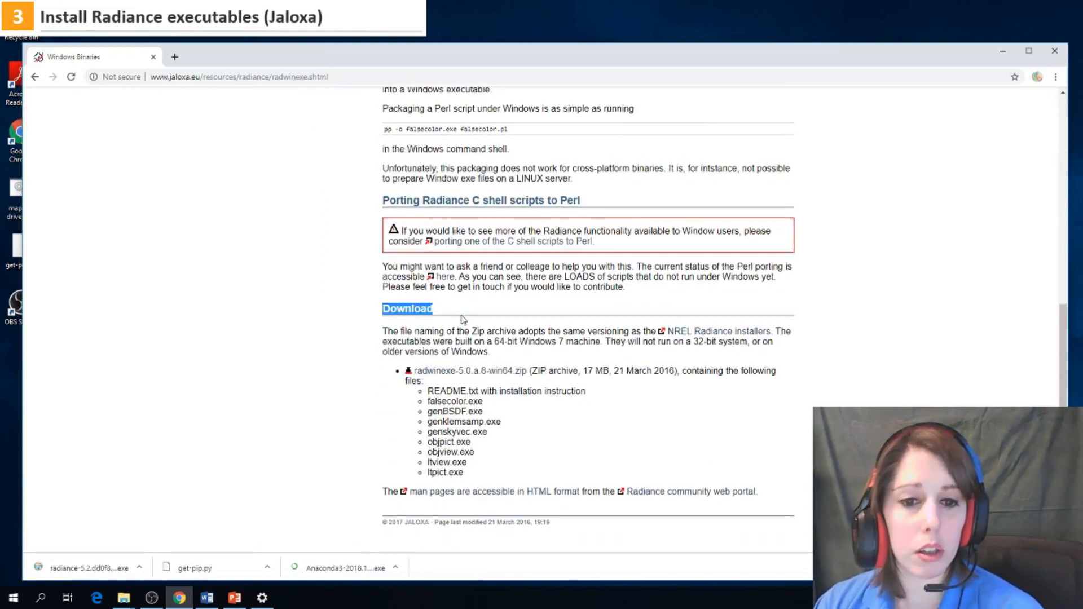
Save the linked archive radwinexe-5.0.a.8-win64.zip to the Downloads folder
right_click(460, 377)
click(558, 427)
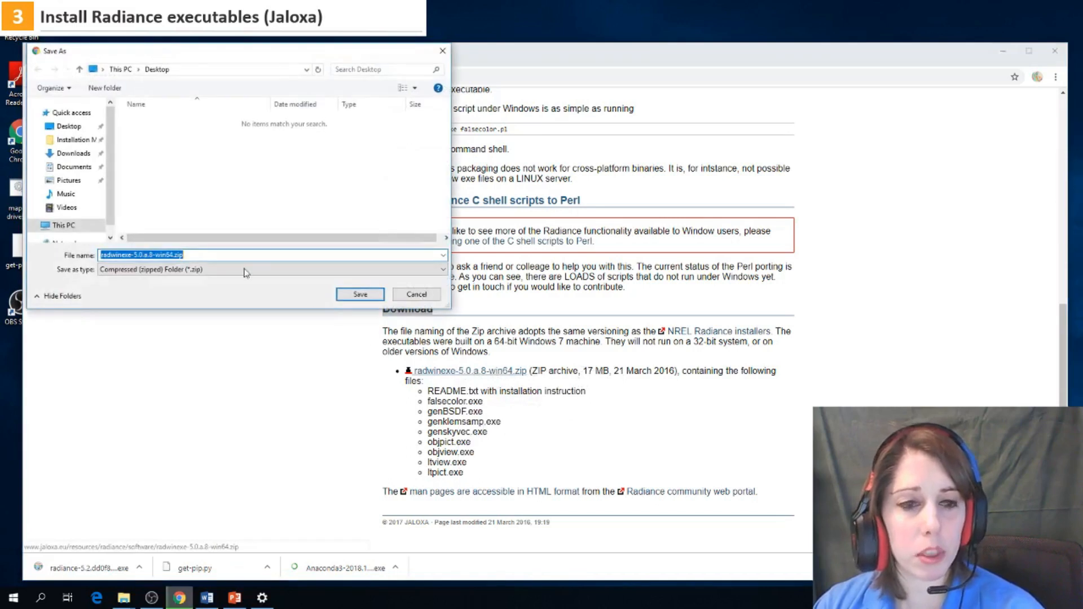
click(74, 153)
click(360, 294)
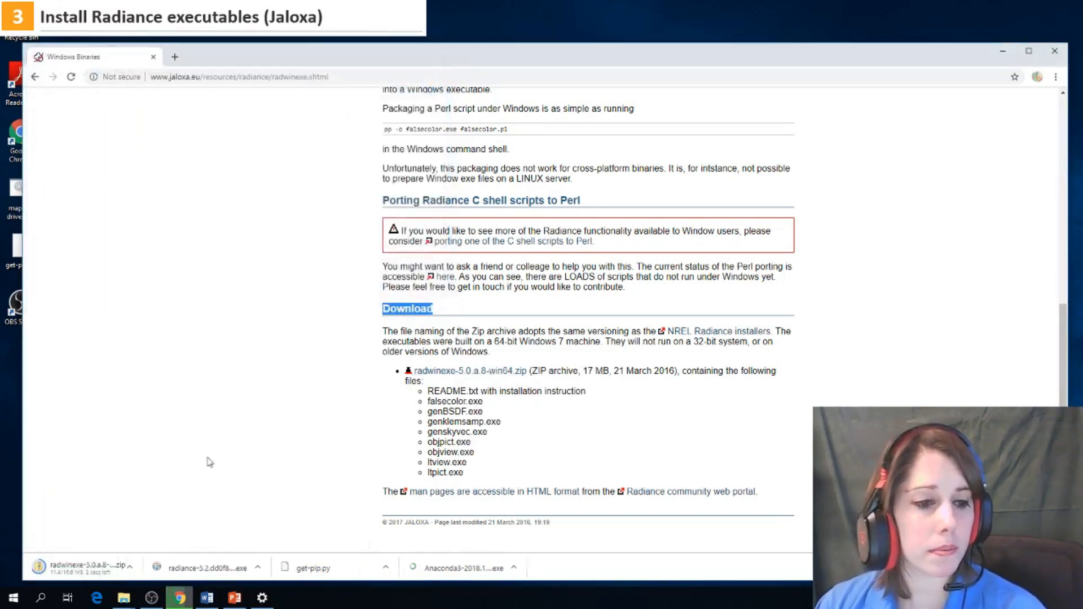
Switch to the Downloads folder in File Explorer, open the radwinexe zip archive, and extract all its files to the default destination
mouse_move(120, 601)
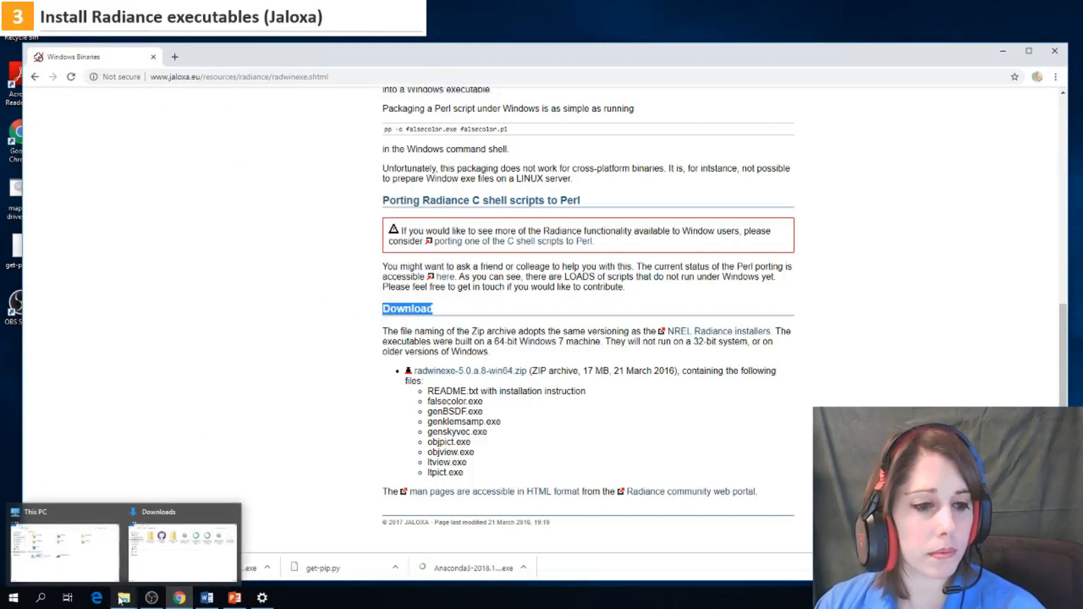
click(162, 562)
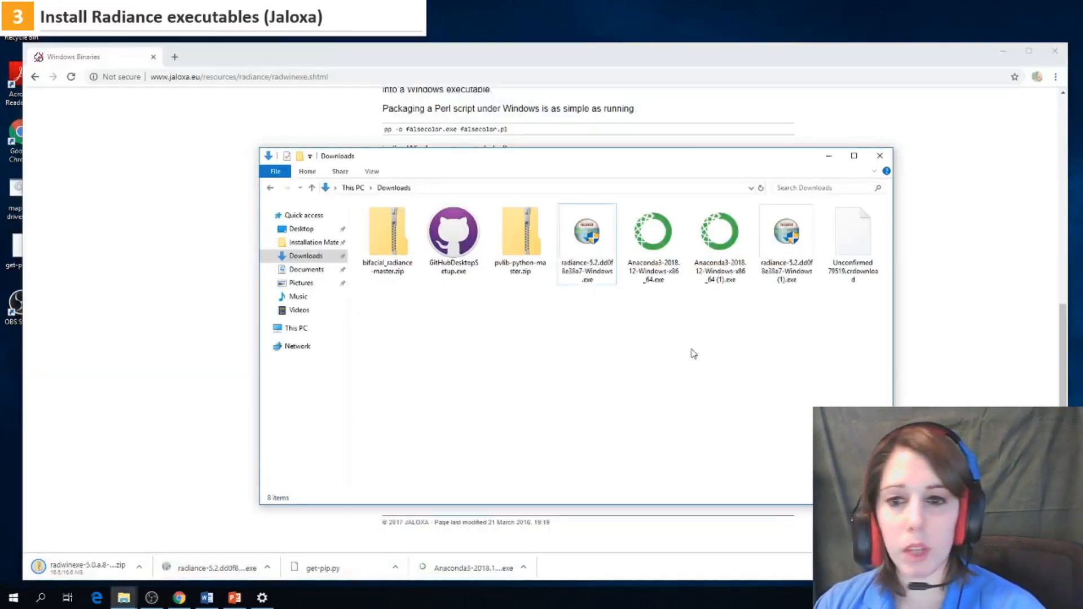
double_click(851, 234)
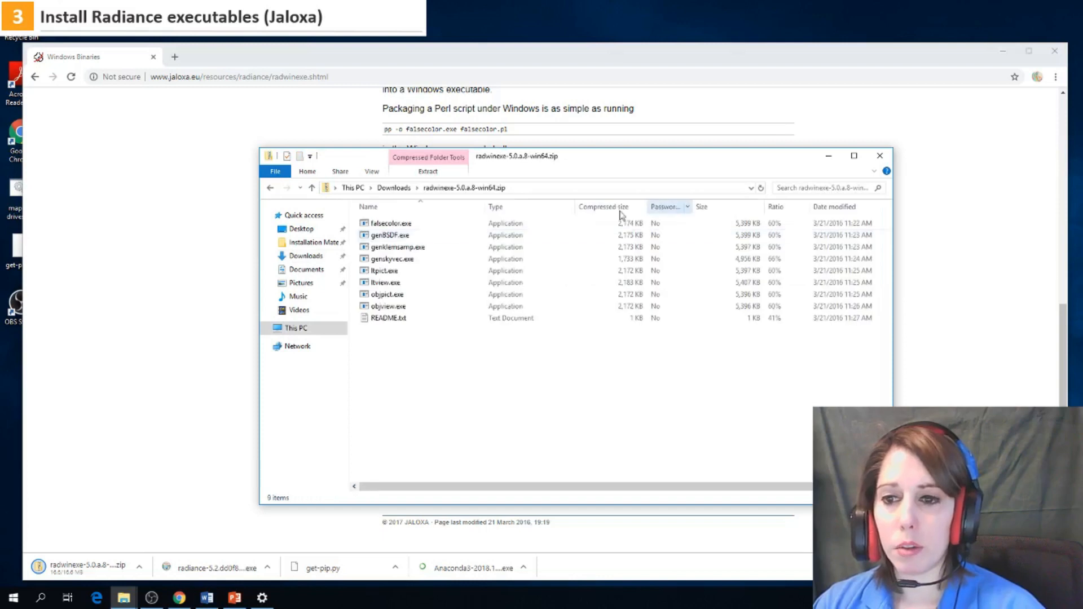
drag(418, 367, 359, 215)
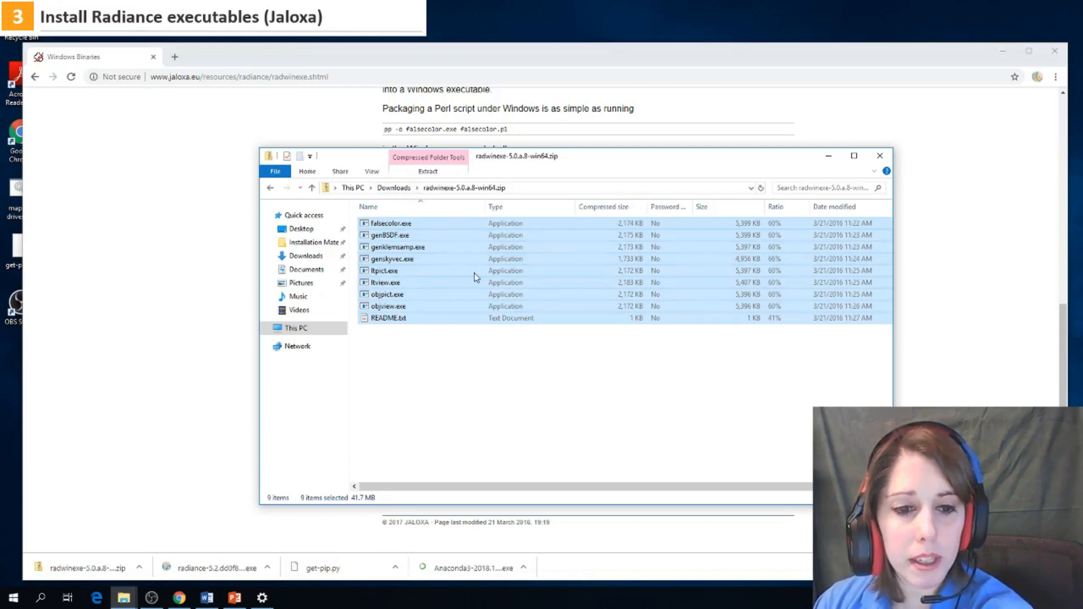
click(447, 381)
drag(453, 365, 358, 203)
click(415, 174)
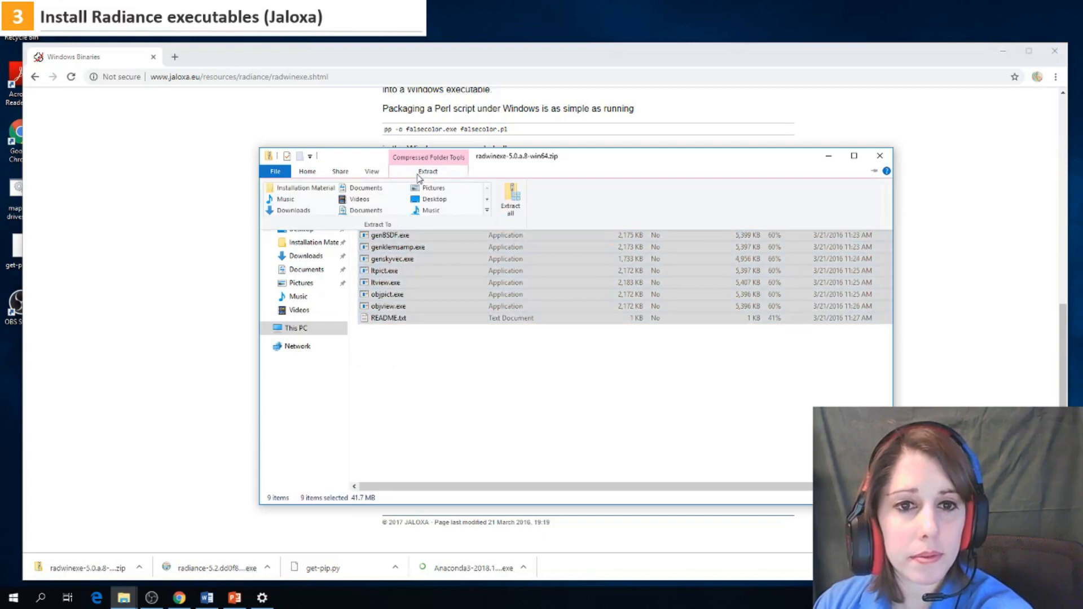
click(511, 202)
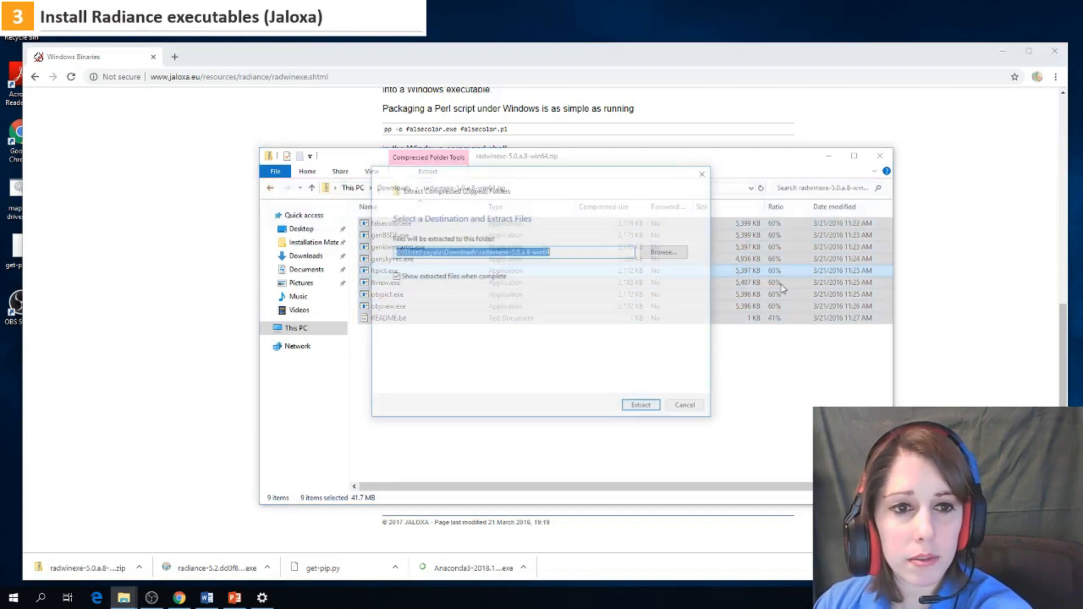
click(643, 407)
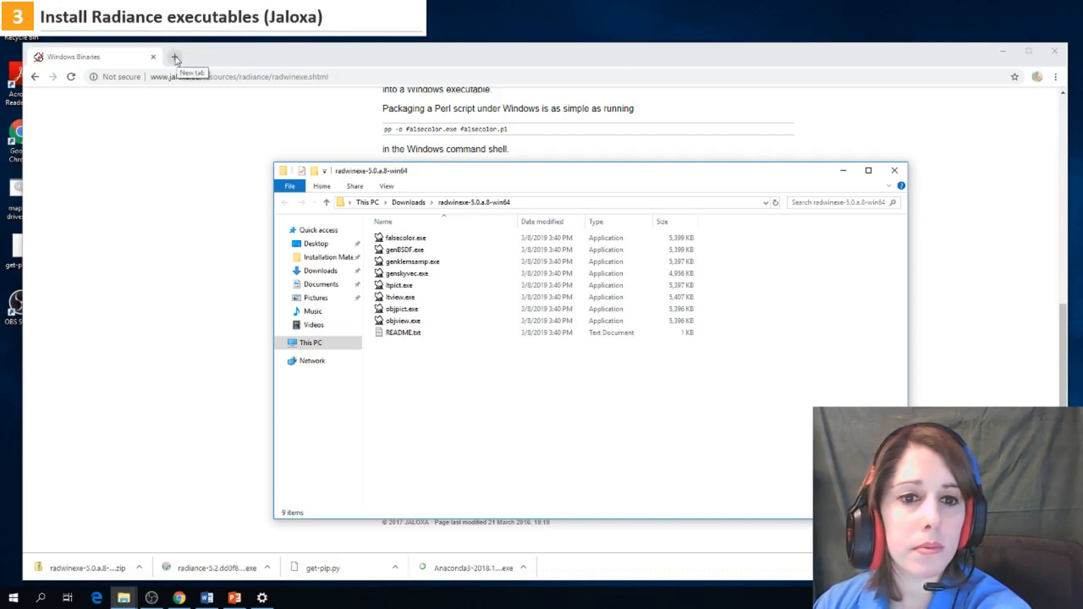
Copy all the extracted radwinexe files and go to the C:\Program Files\Radiance\bin folder
drag(459, 398, 336, 167)
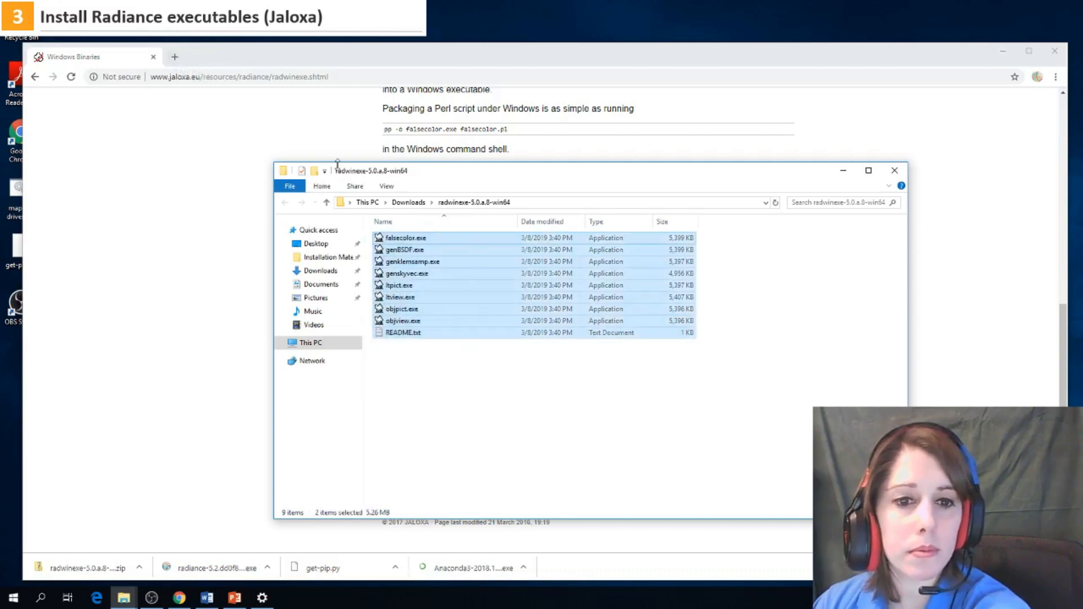
click(485, 449)
click(314, 343)
click(452, 286)
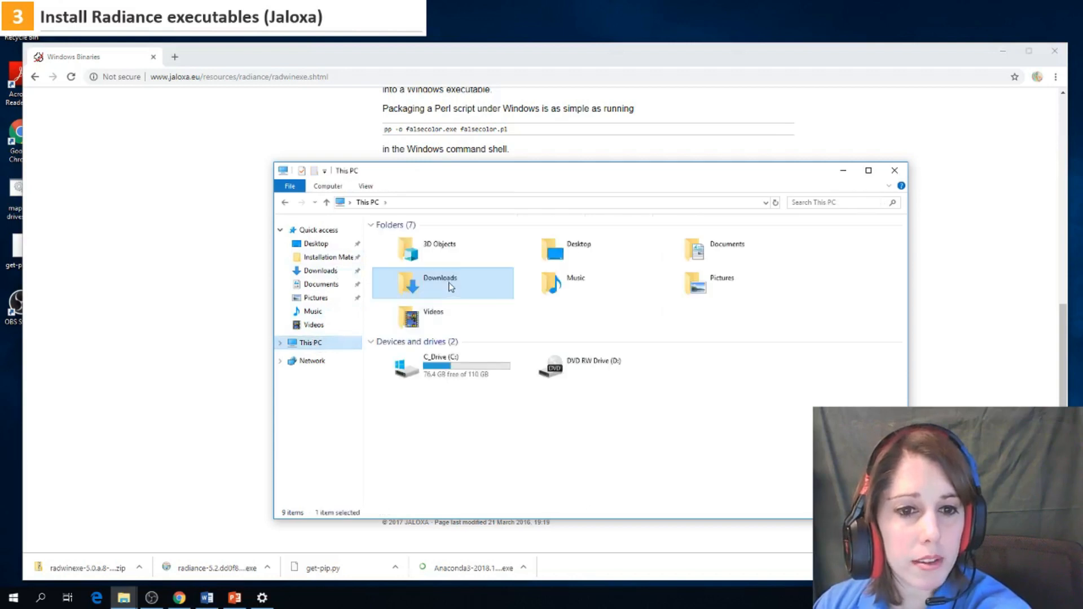
double_click(465, 378)
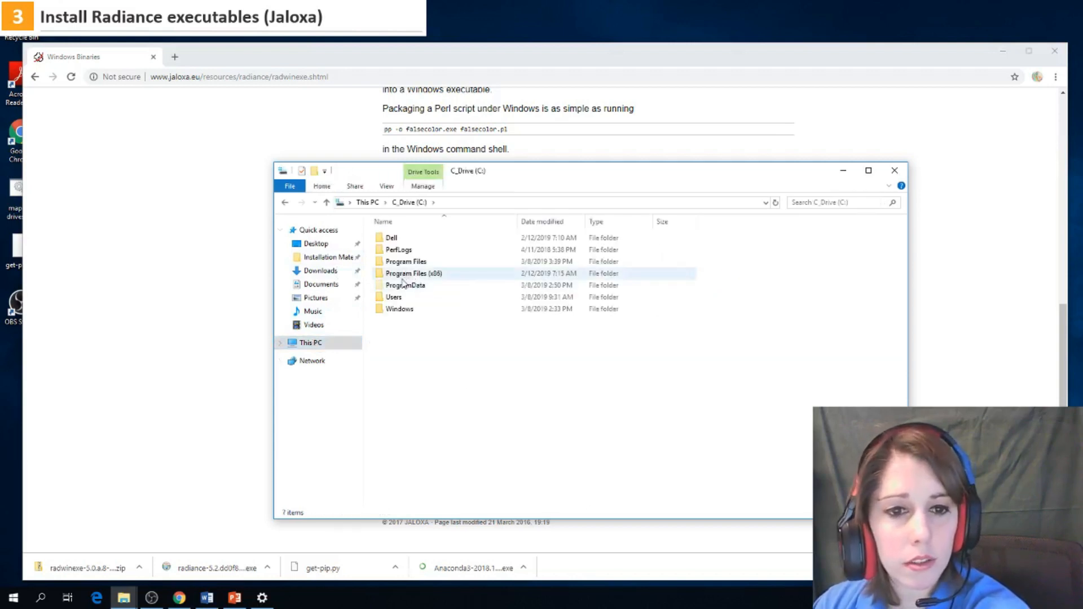
double_click(415, 261)
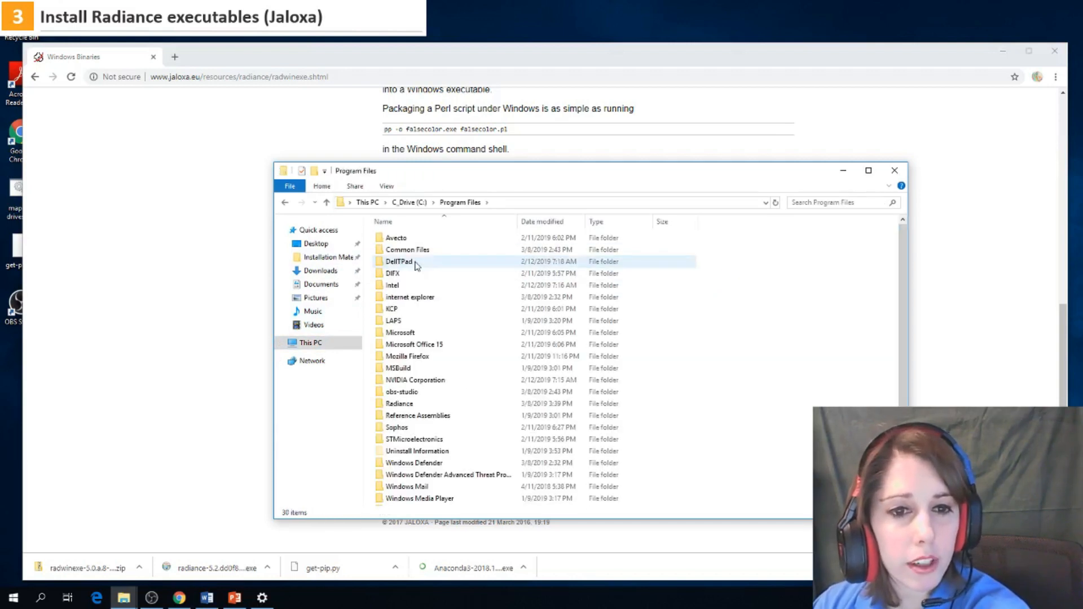
click(400, 404)
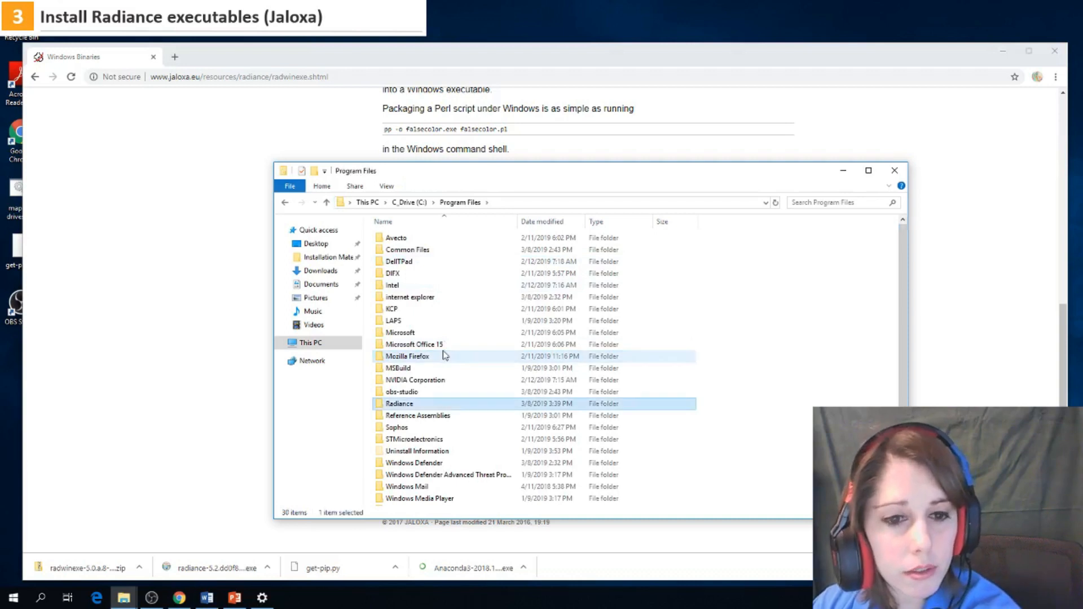
double_click(427, 406)
double_click(413, 239)
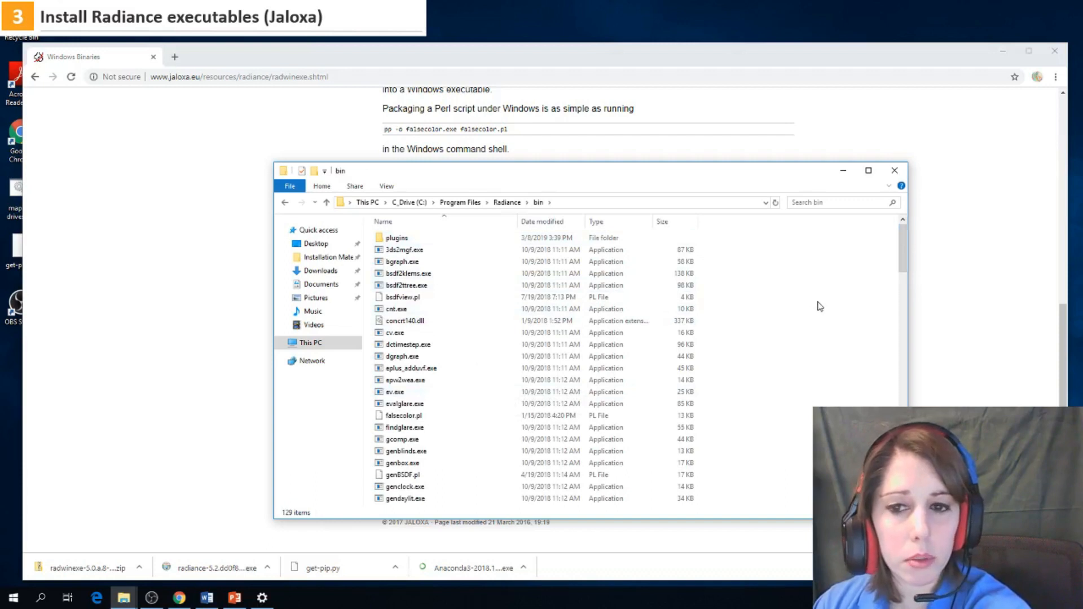
Paste the copied files into the Radiance bin folder, granting administrator permission for all current items, and check the pasted files in the list
key(ctrl+v)
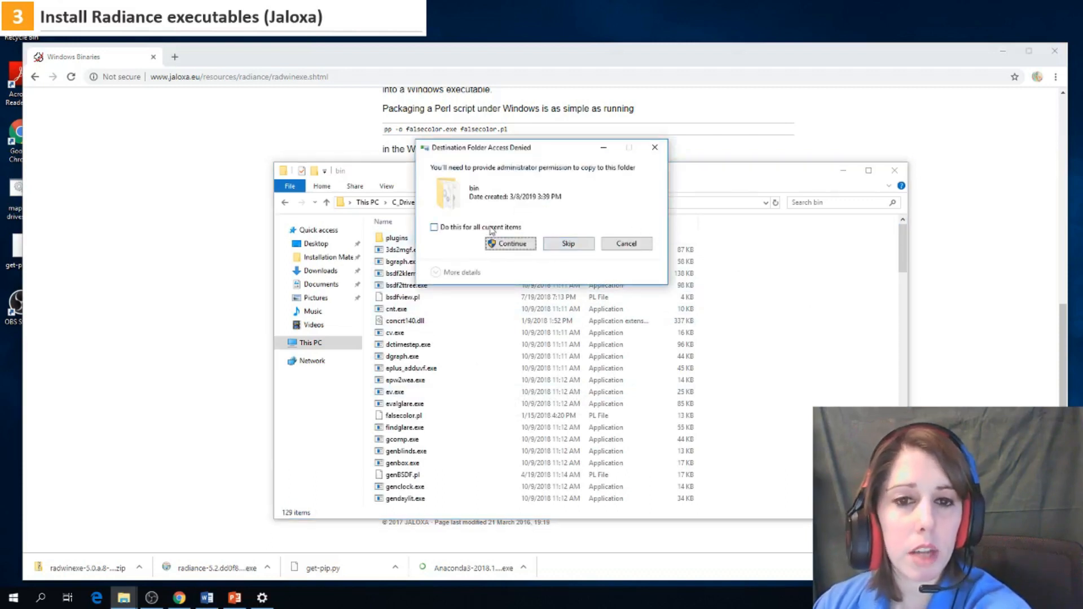
click(505, 244)
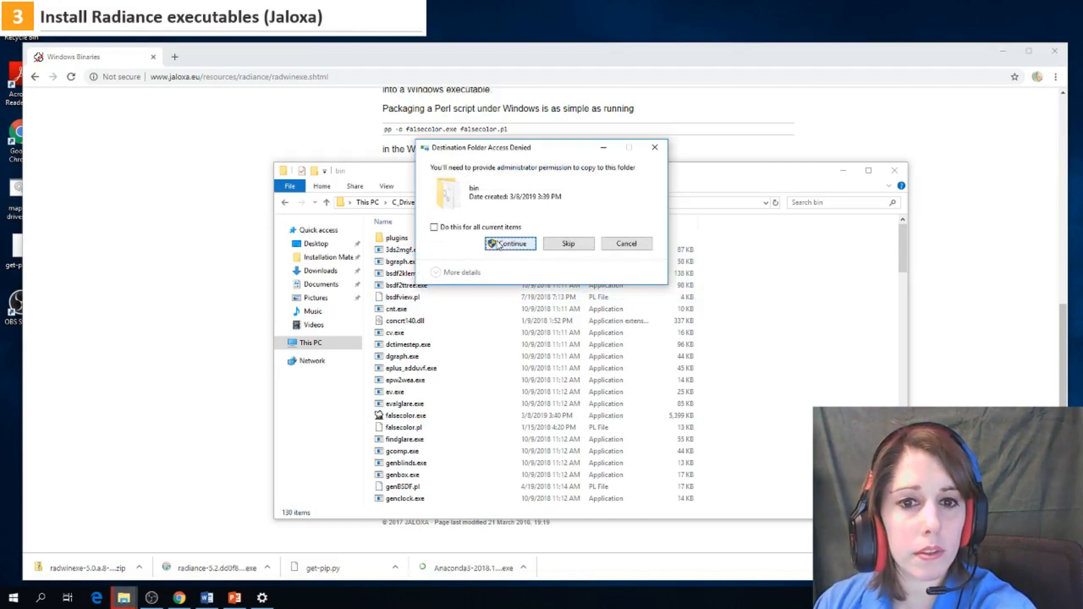
click(475, 227)
click(496, 242)
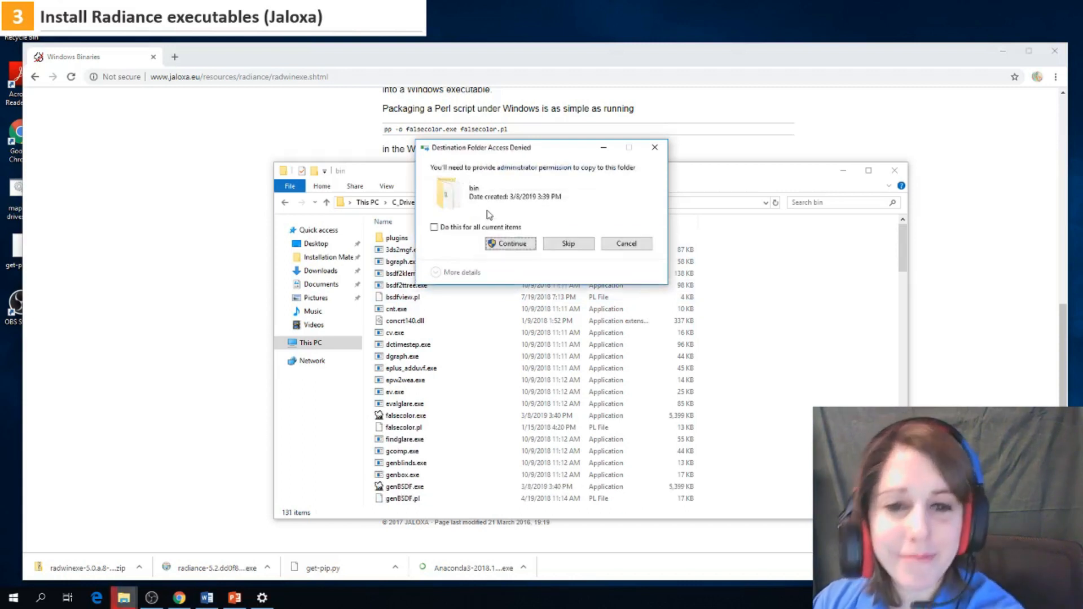
click(492, 228)
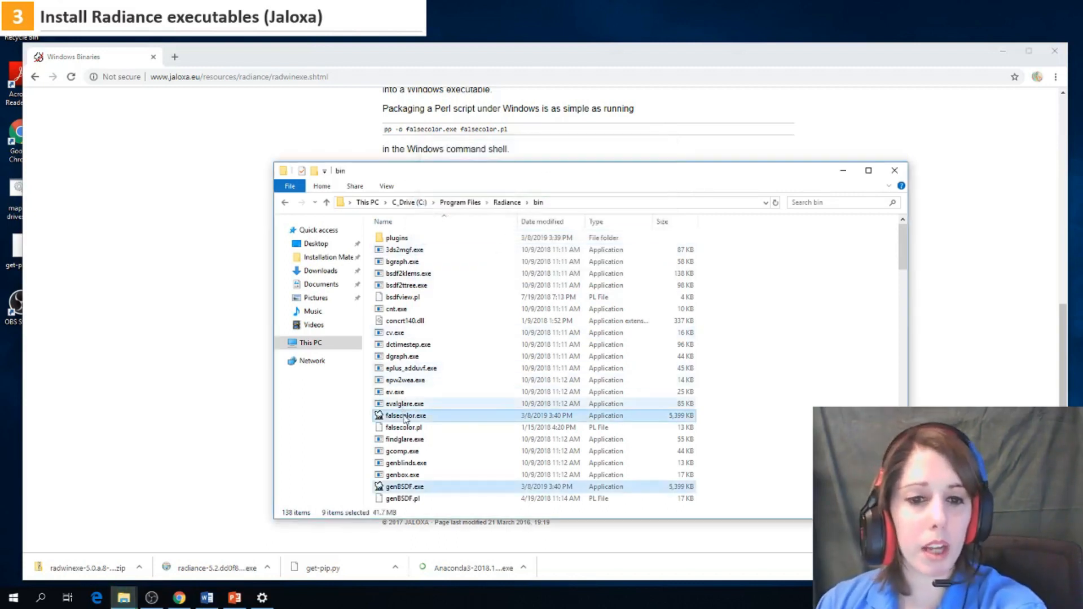
scroll(410, 489, down, 10)
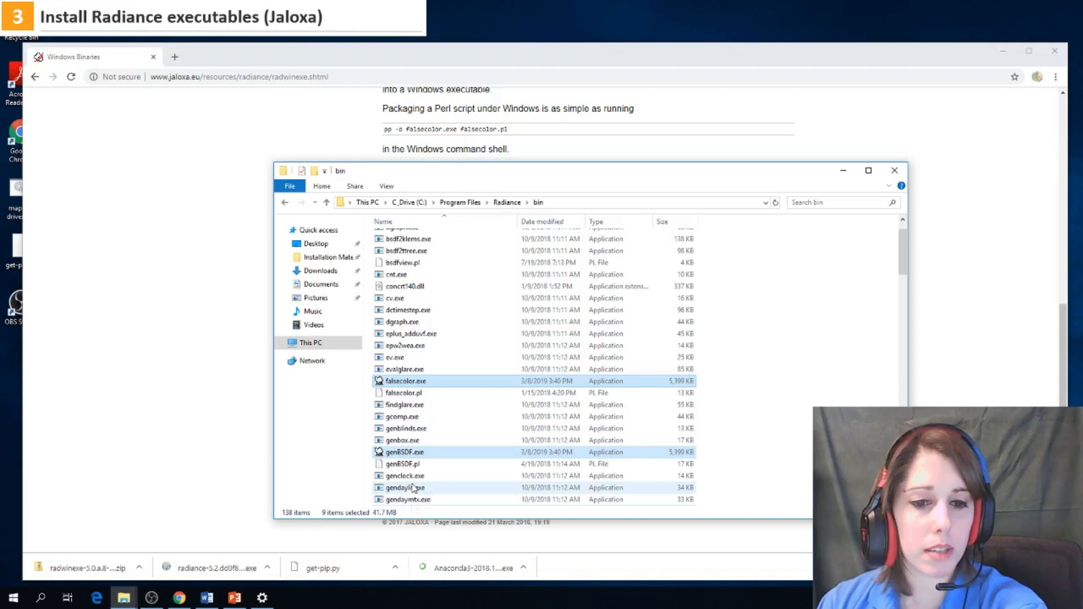
scroll(416, 486, down, 20)
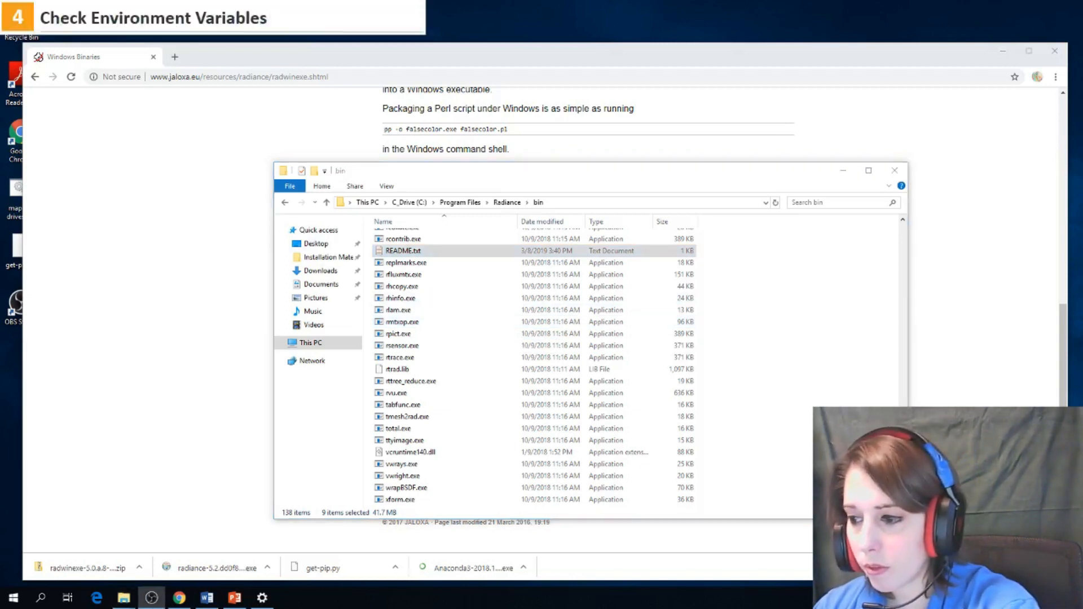
Search Windows for "environ", open the system environment variables settings, and bring up the Environment Variables dialog
click(207, 256)
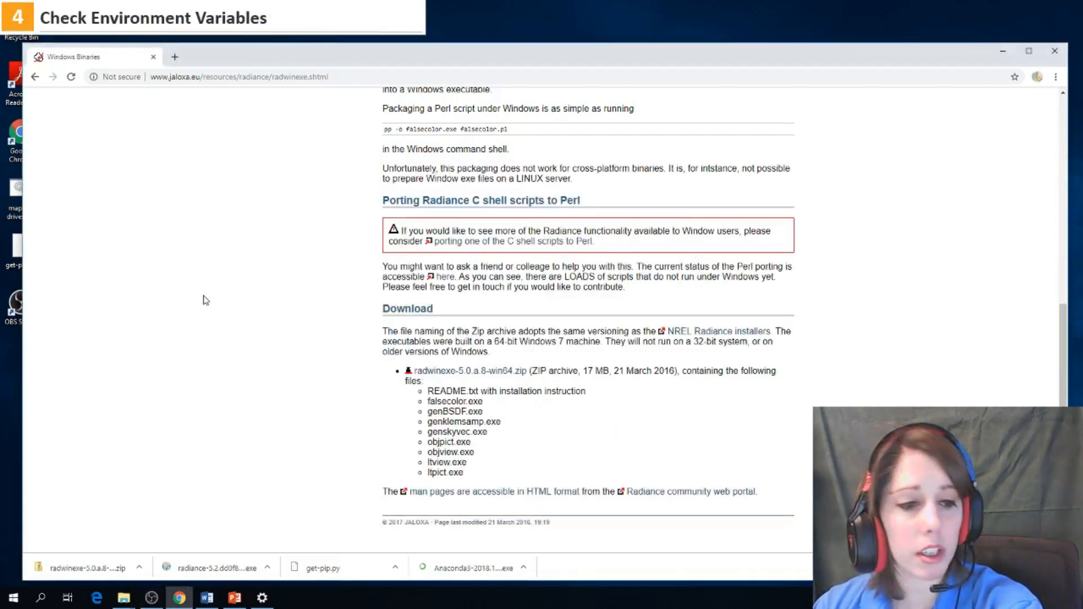
click(13, 599)
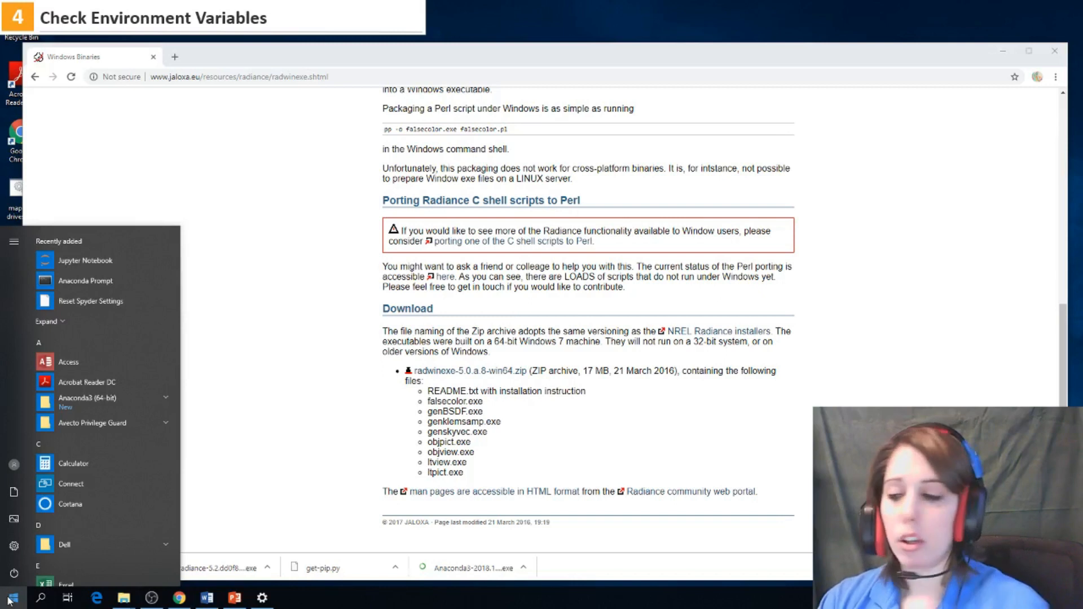
text(environ)
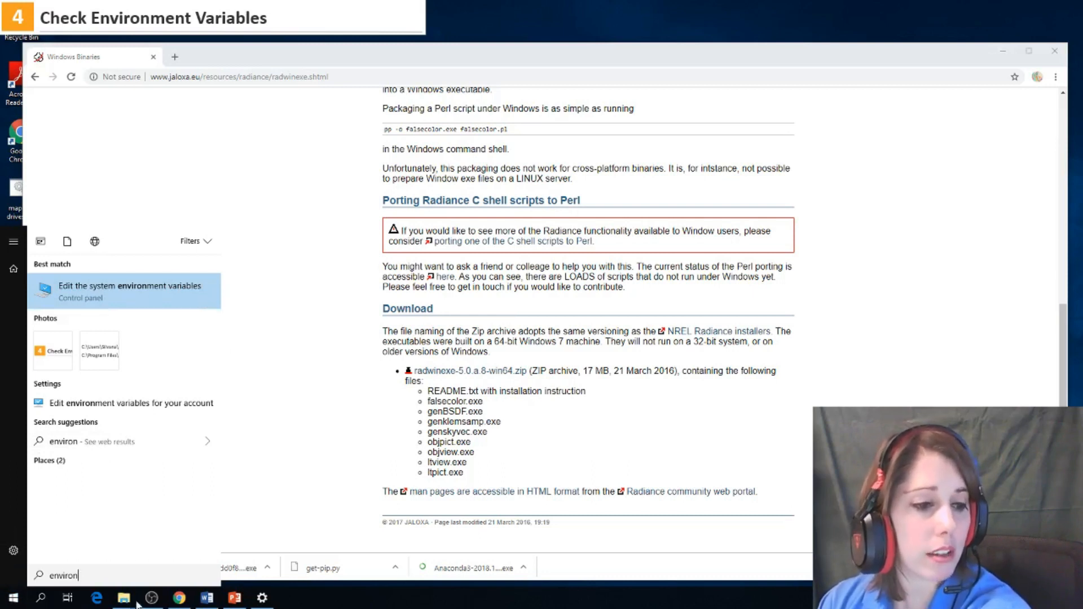
click(138, 296)
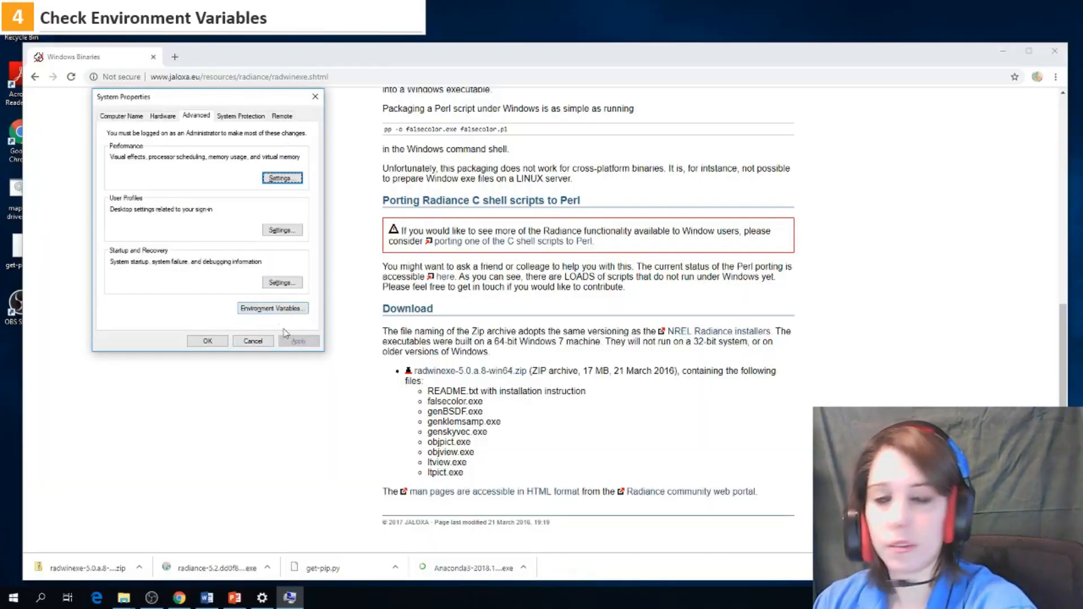
click(264, 310)
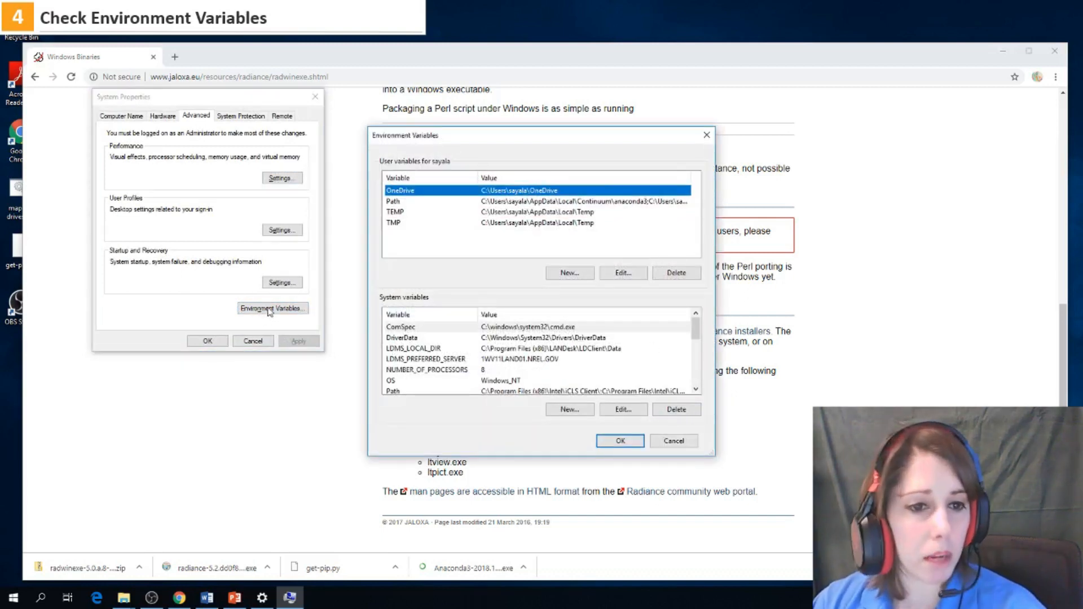
Examine the entries of the user Path variable for the Anaconda and Radiance folders, and close the list without changes
drag(451, 137, 441, 163)
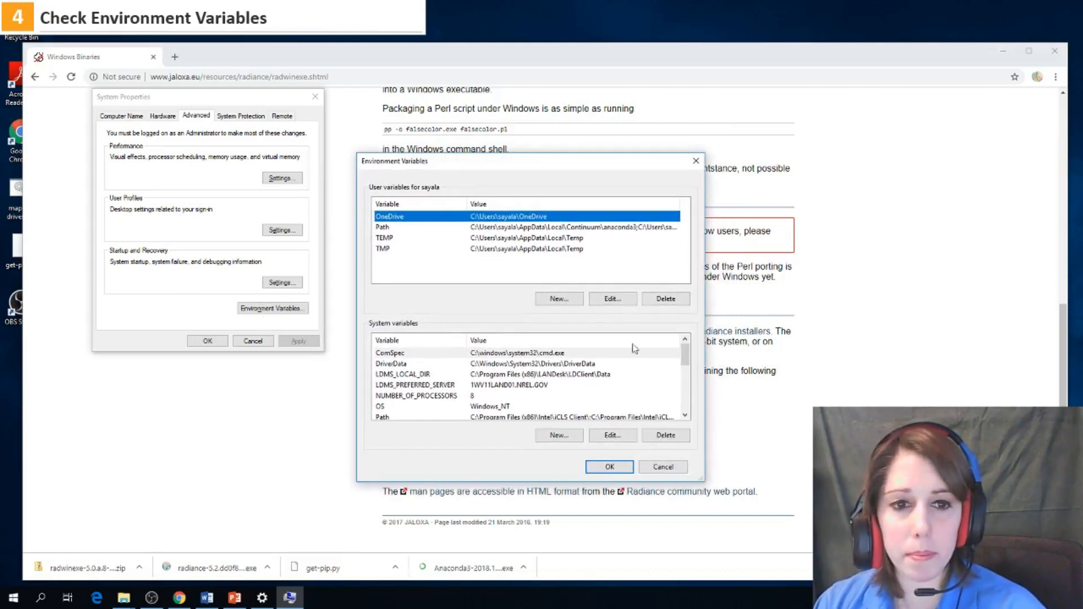
click(528, 227)
click(634, 297)
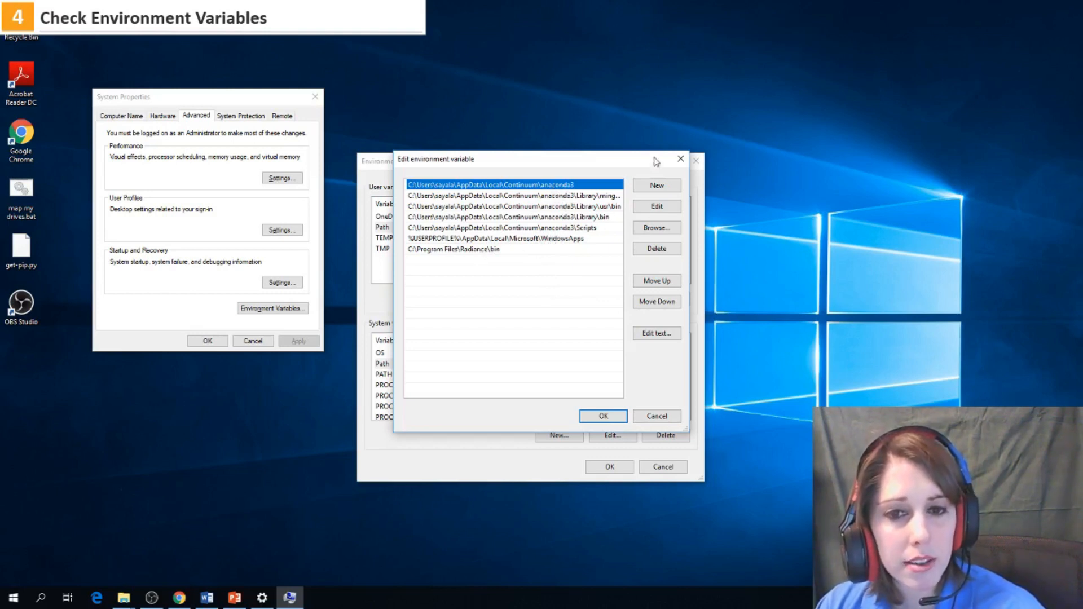
click(681, 161)
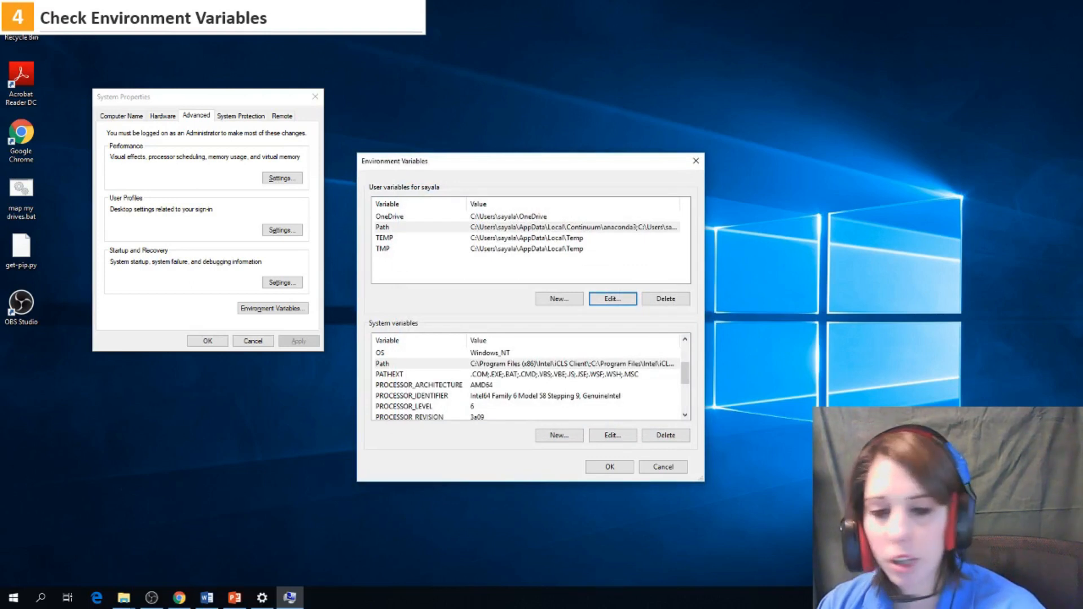
click(292, 603)
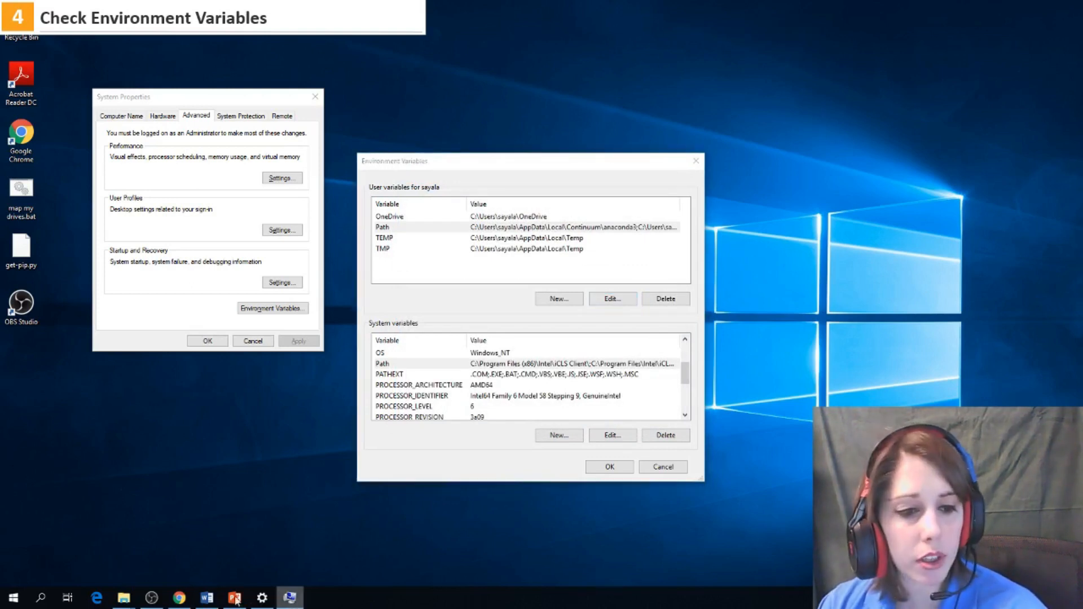
click(155, 598)
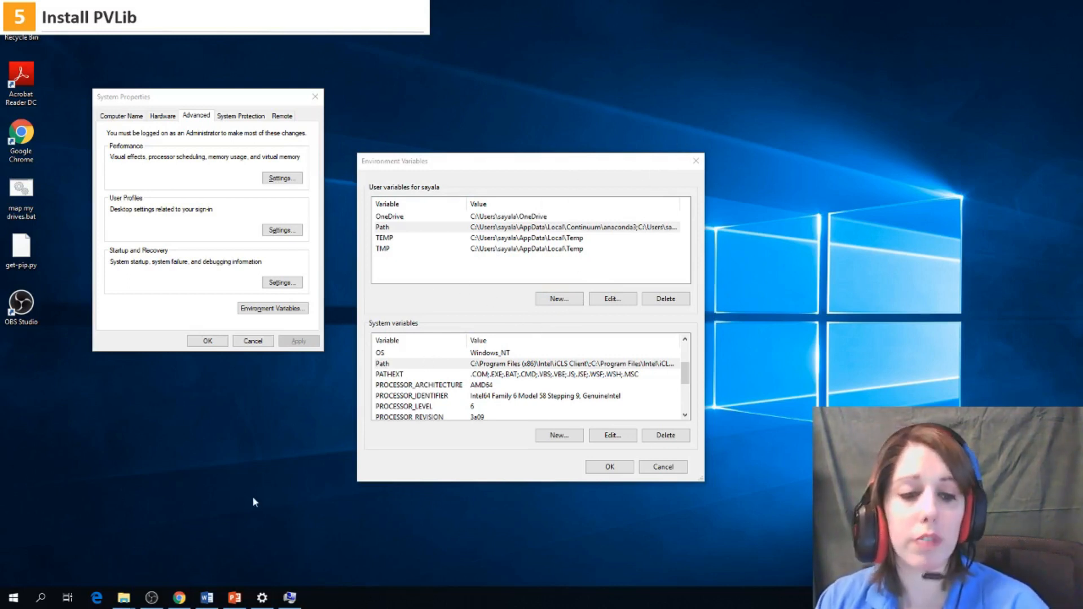
Open a Command Prompt and install PVLib by running "pip install pvlib"
click(14, 601)
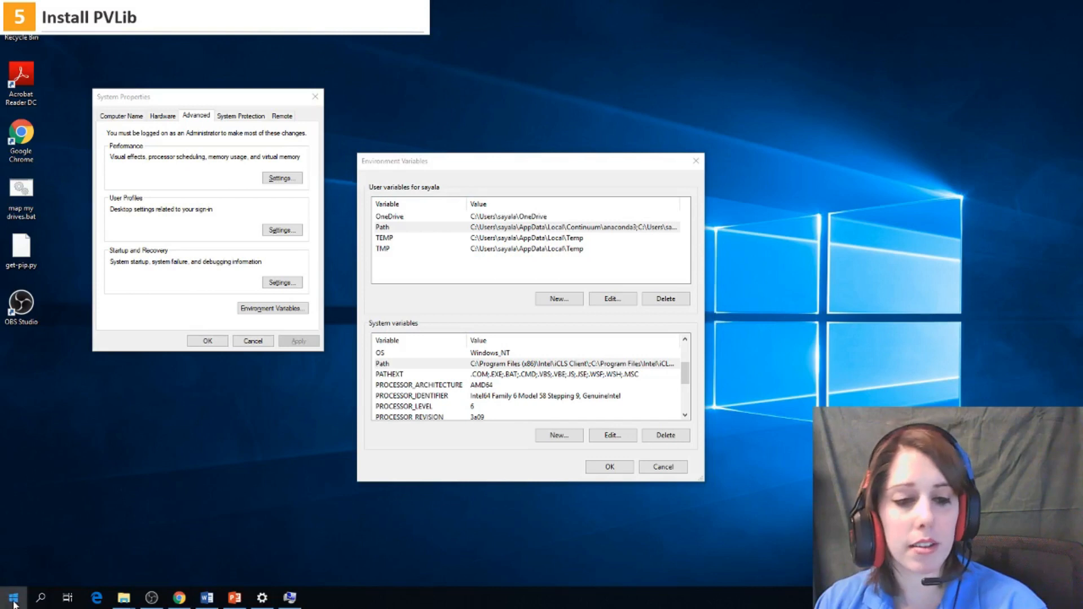
click(12, 595)
key(super)
text(cm)
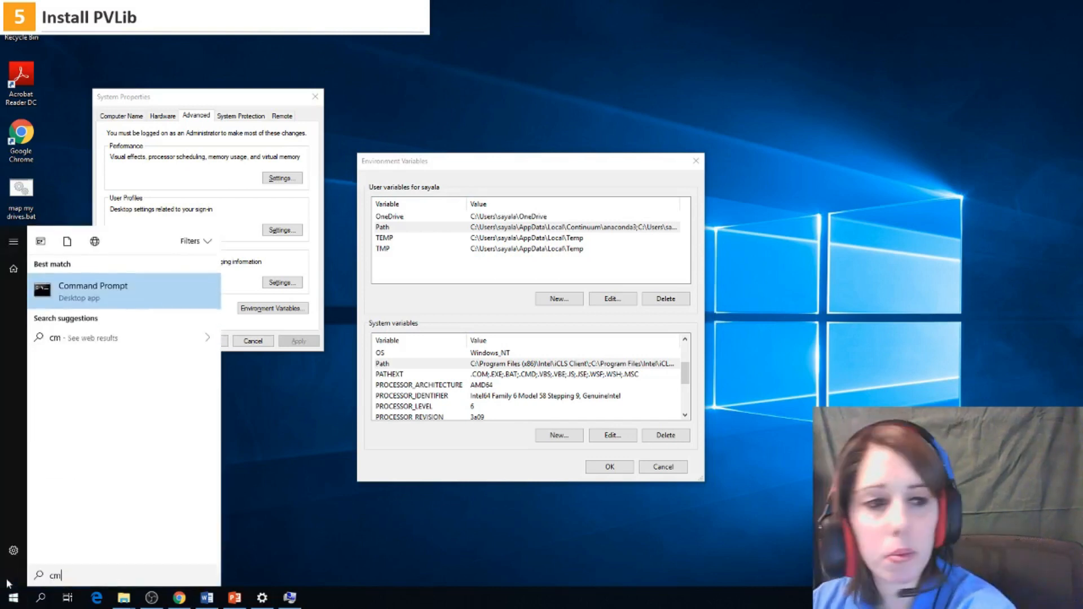
key(Return)
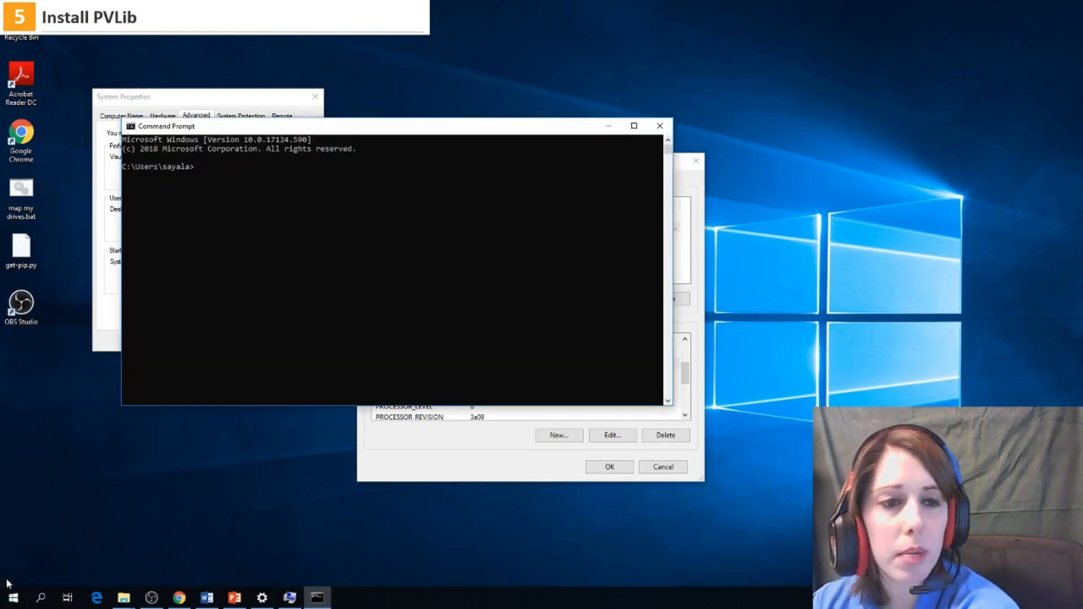
text(pip install pvlib)
key(Return)
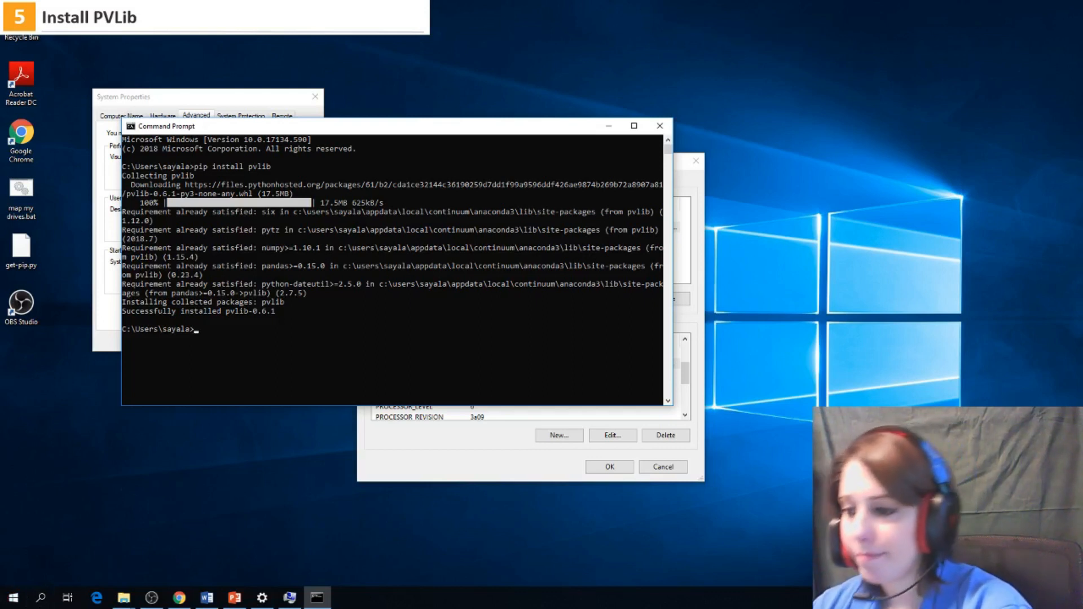
In Chrome, search the web for "pvlib github", open the pvlib/pvlib-python repository, and download it as a ZIP
click(179, 597)
click(214, 79)
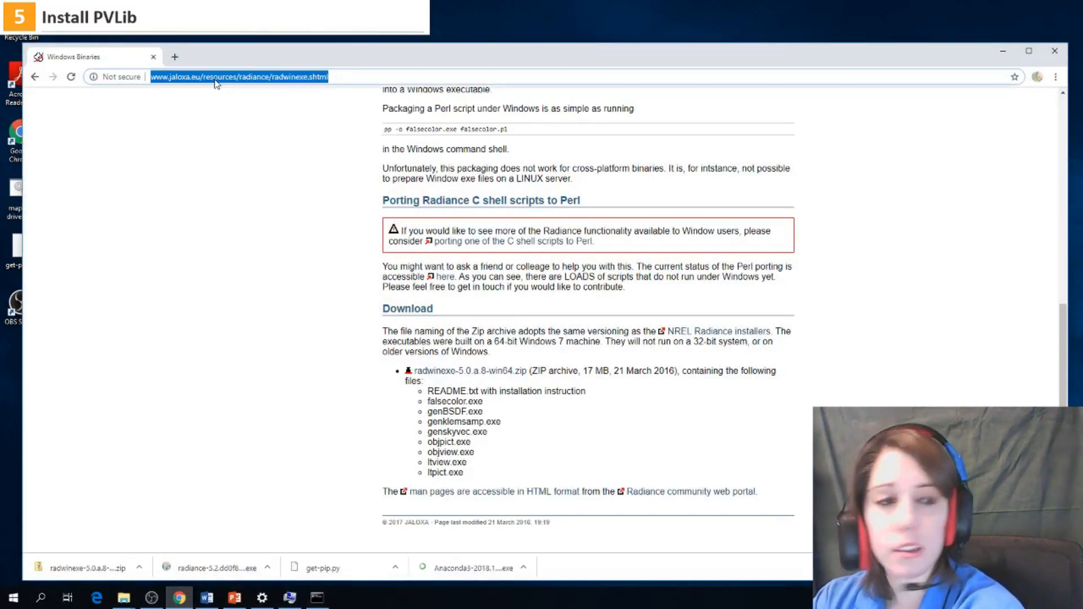
text(pvlib )
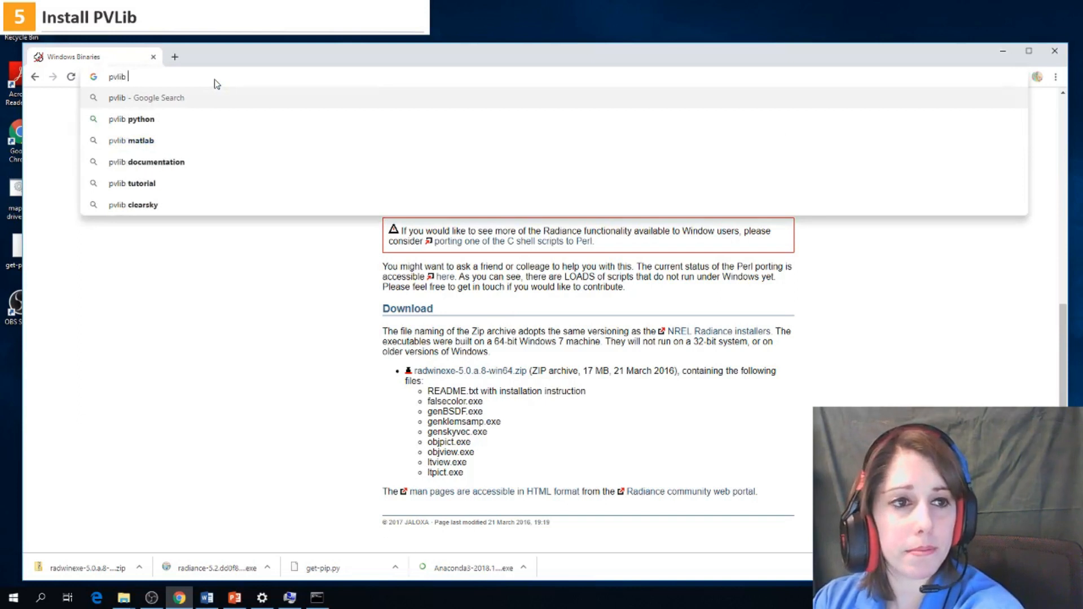
text(github)
key(Return)
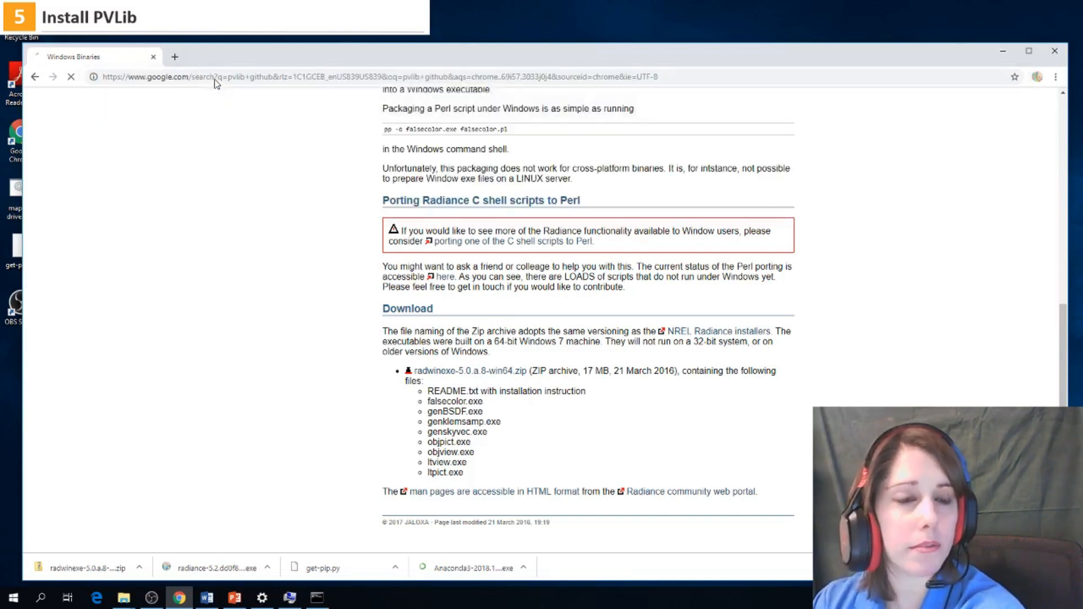
click(216, 189)
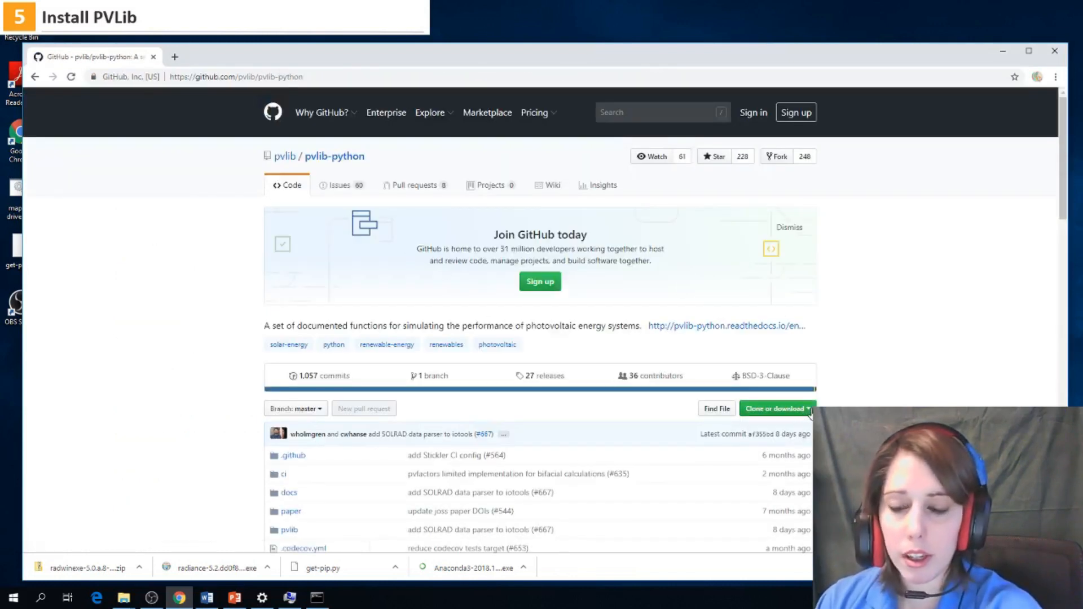
click(807, 409)
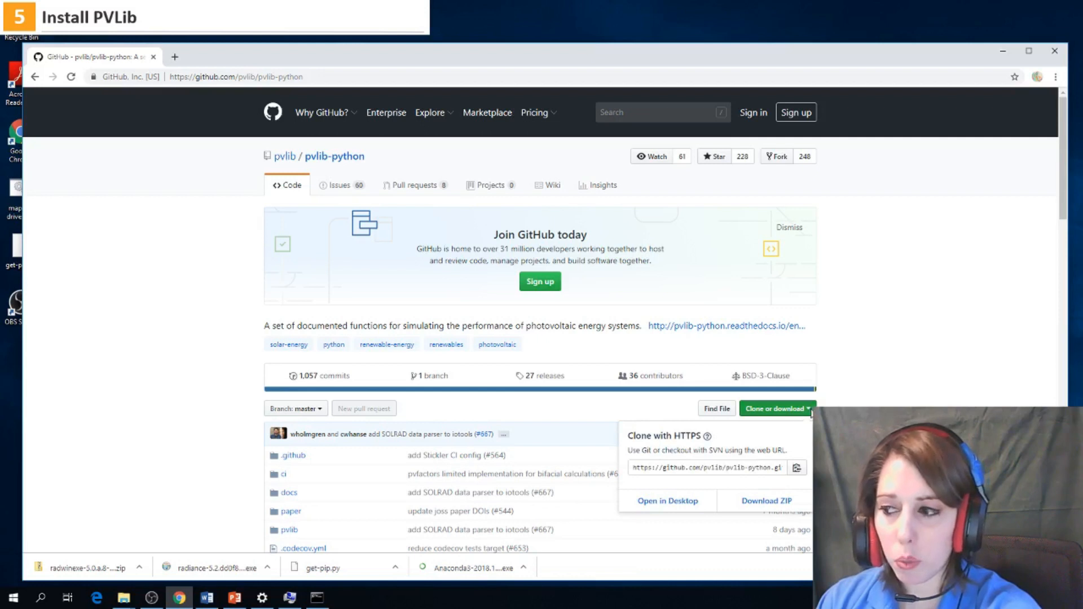
click(751, 504)
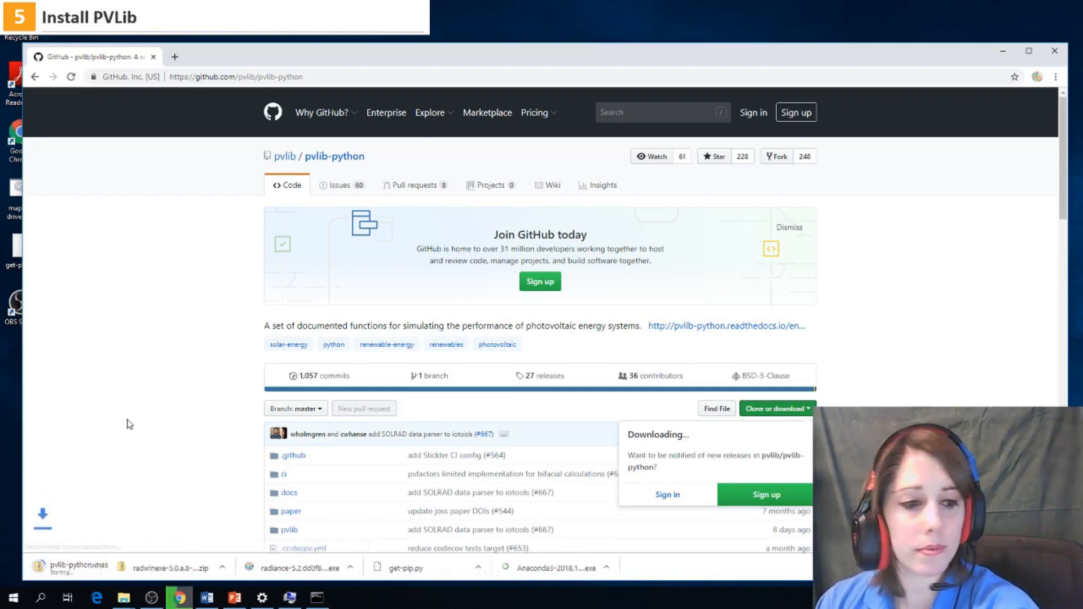
Go to the Downloads folder in File Explorer and extract pvlib-python-master.zip to the suggested pvlib-python-master folder
mouse_move(123, 597)
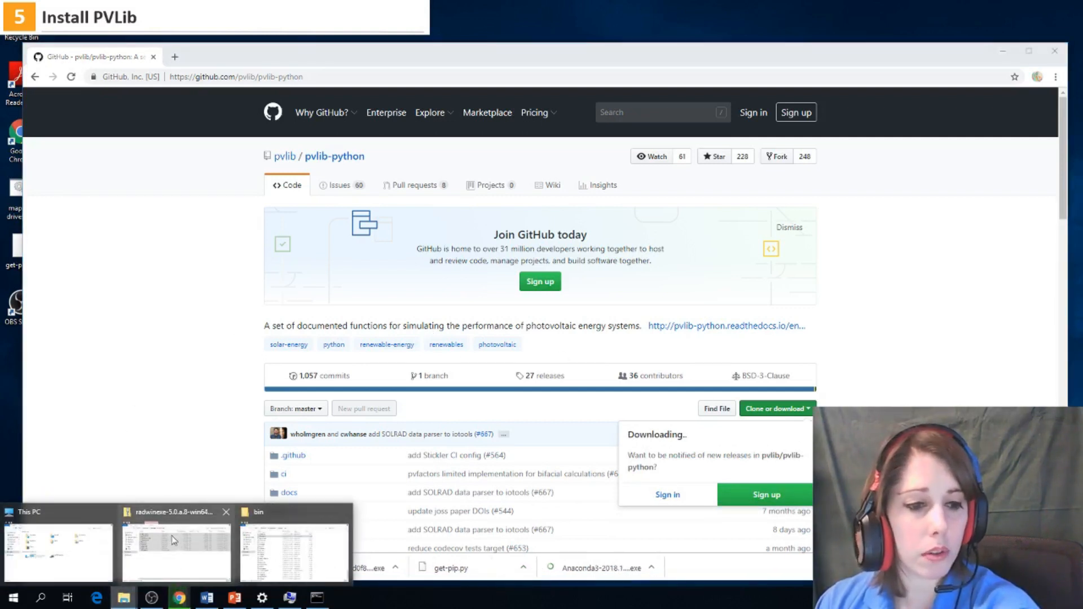
click(174, 540)
click(304, 256)
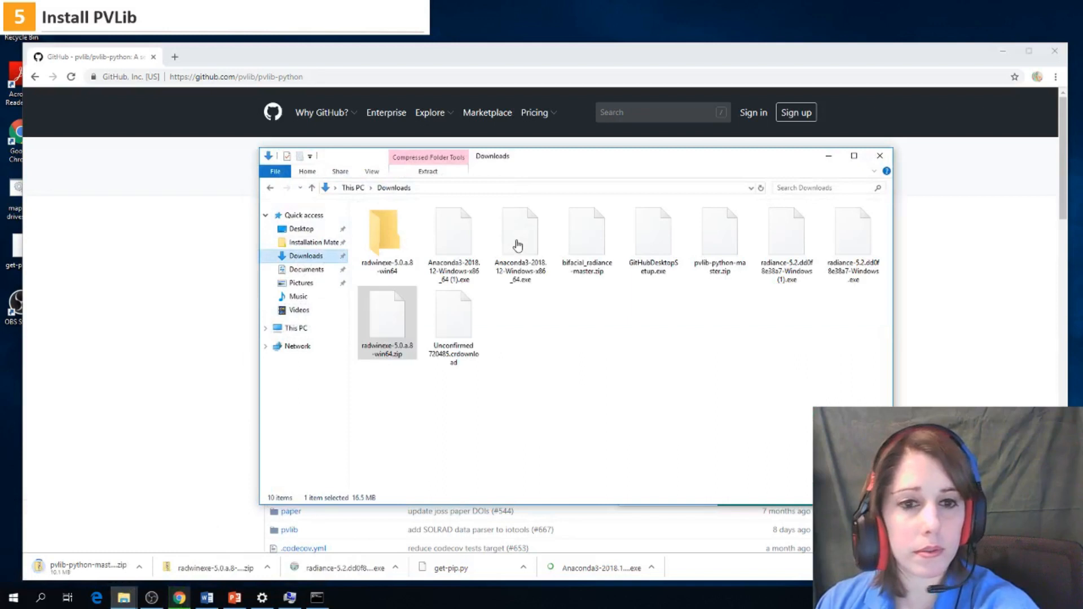
click(734, 248)
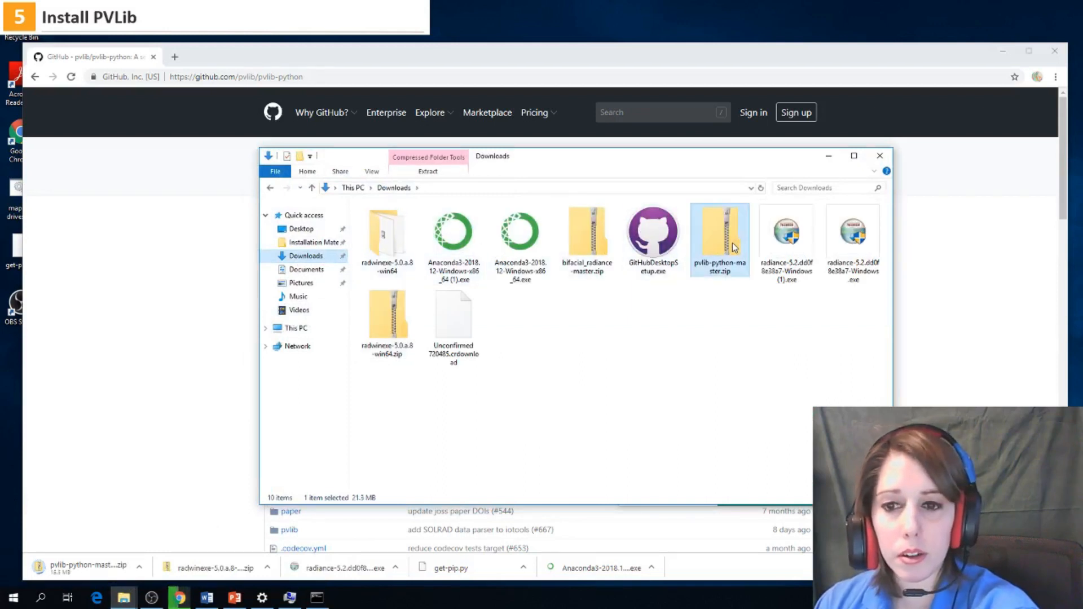
double_click(734, 248)
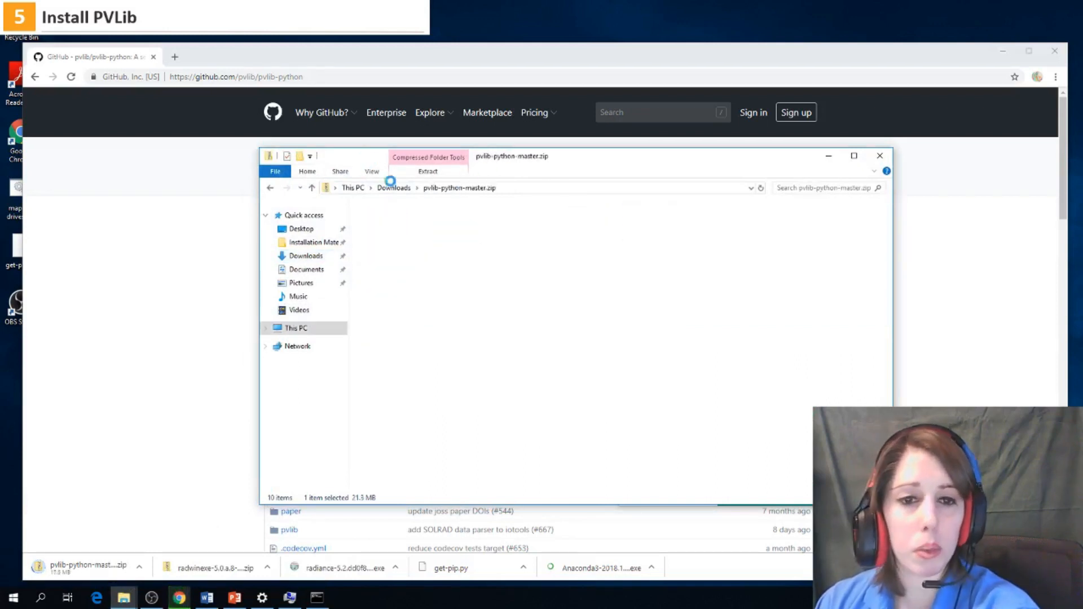
click(434, 176)
click(511, 200)
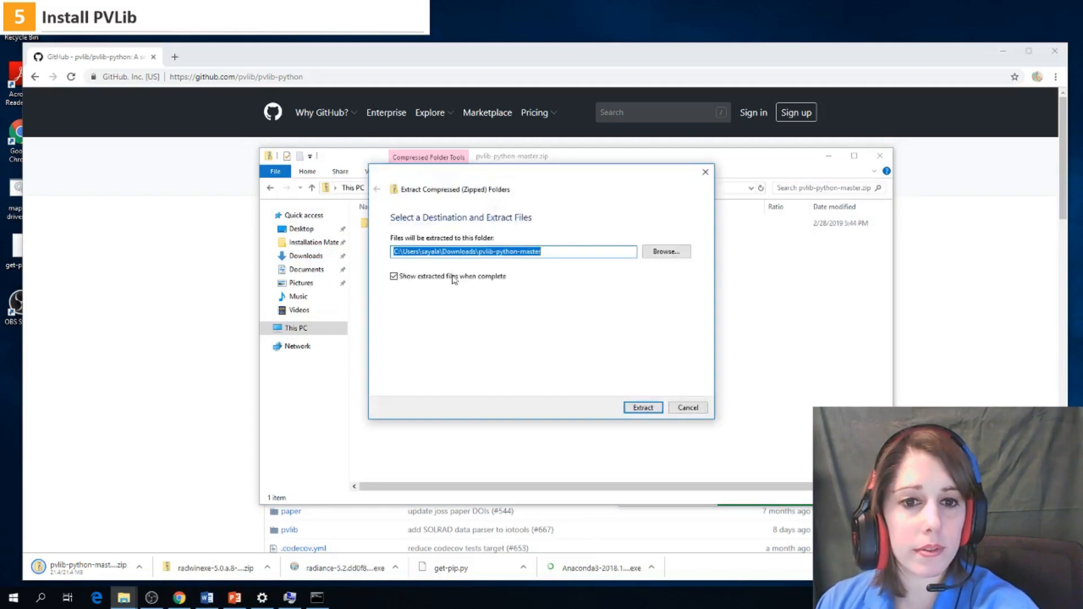
click(641, 407)
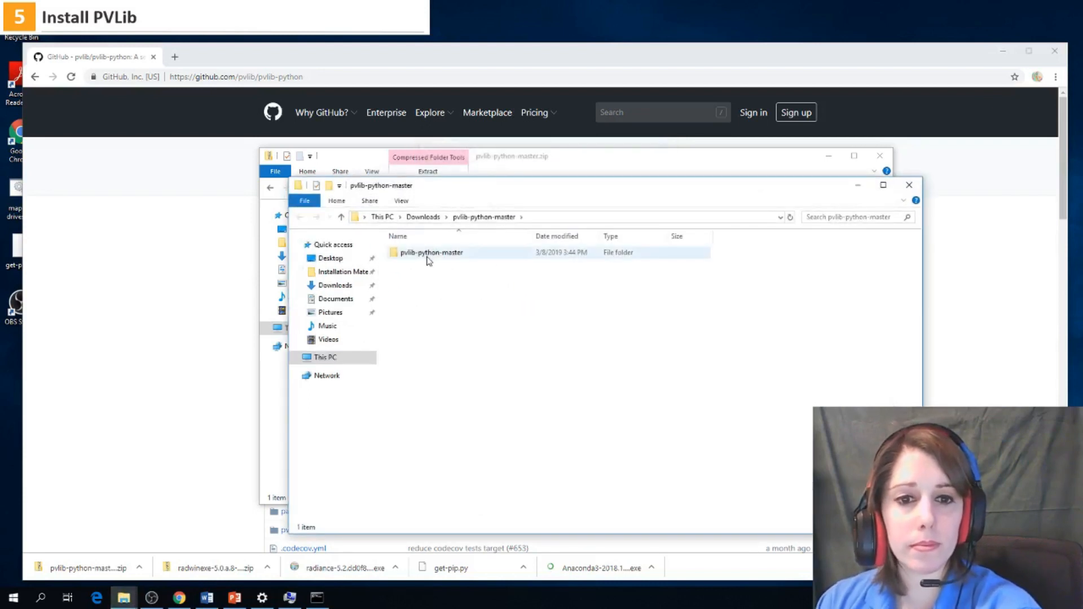
Check the contents of the inner pvlib-python-master folder and copy that folder into Documents
click(432, 257)
double_click(432, 254)
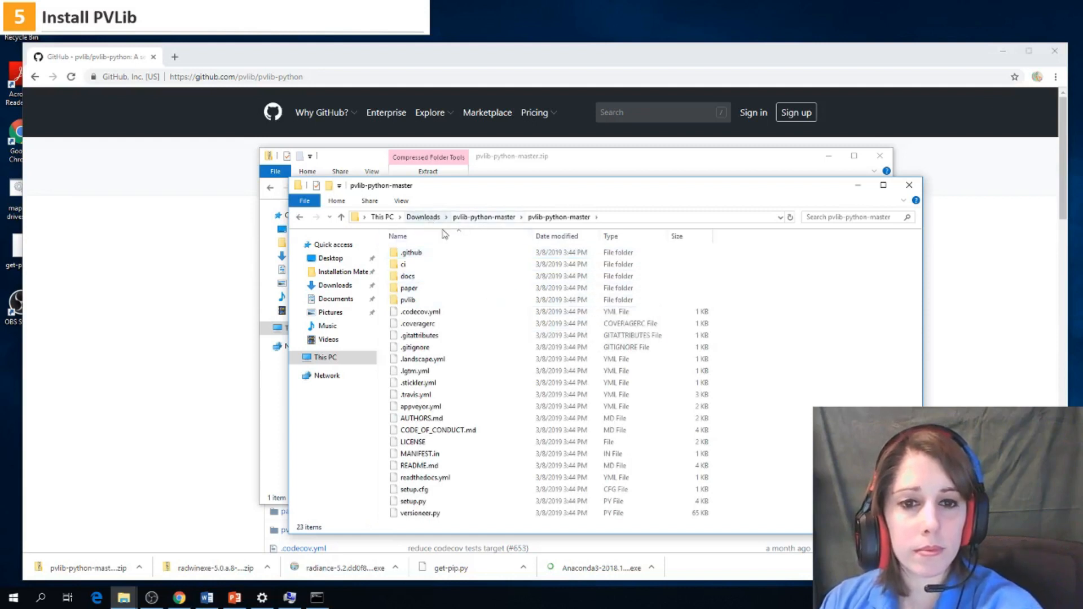
click(432, 290)
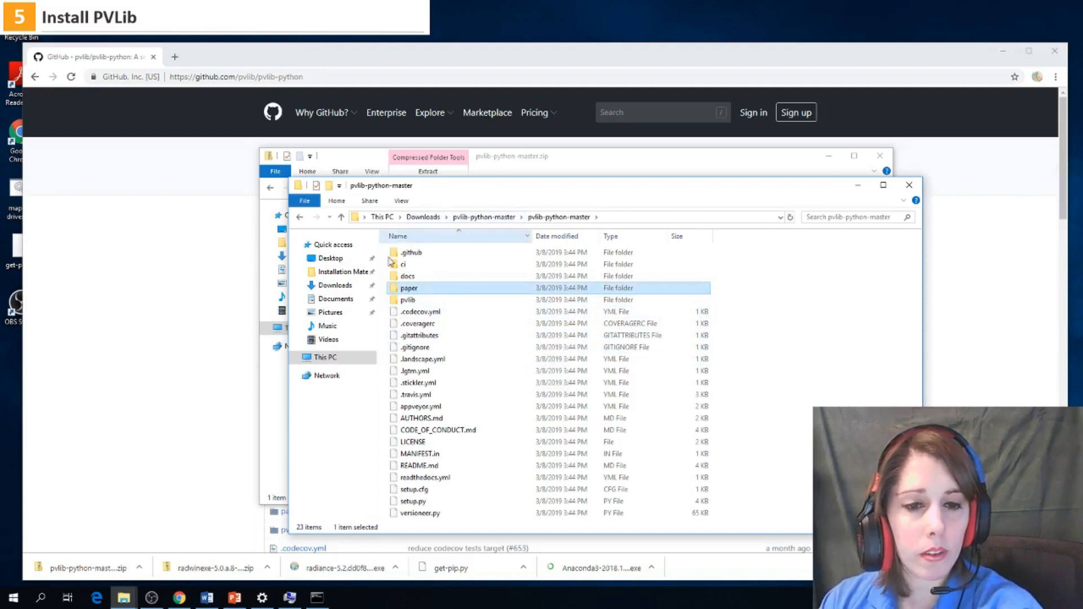
click(489, 219)
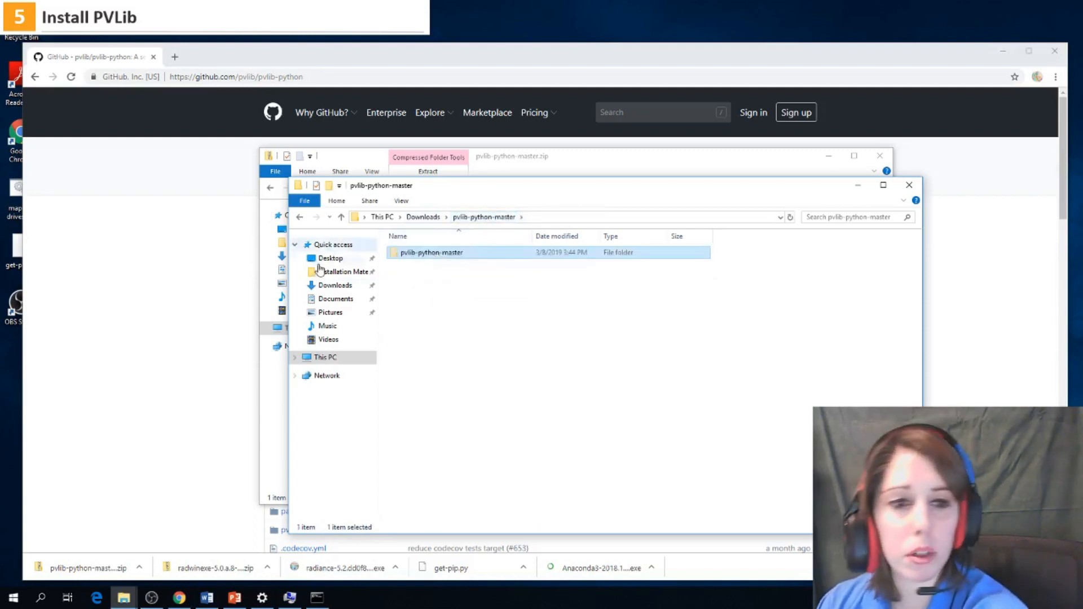
click(337, 299)
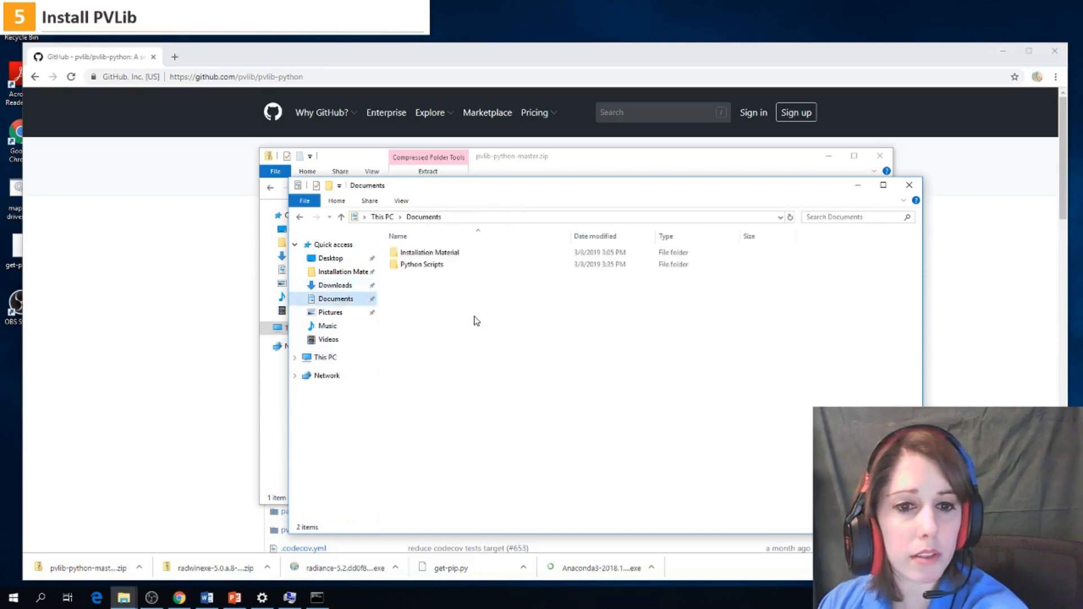
key(ctrl+v)
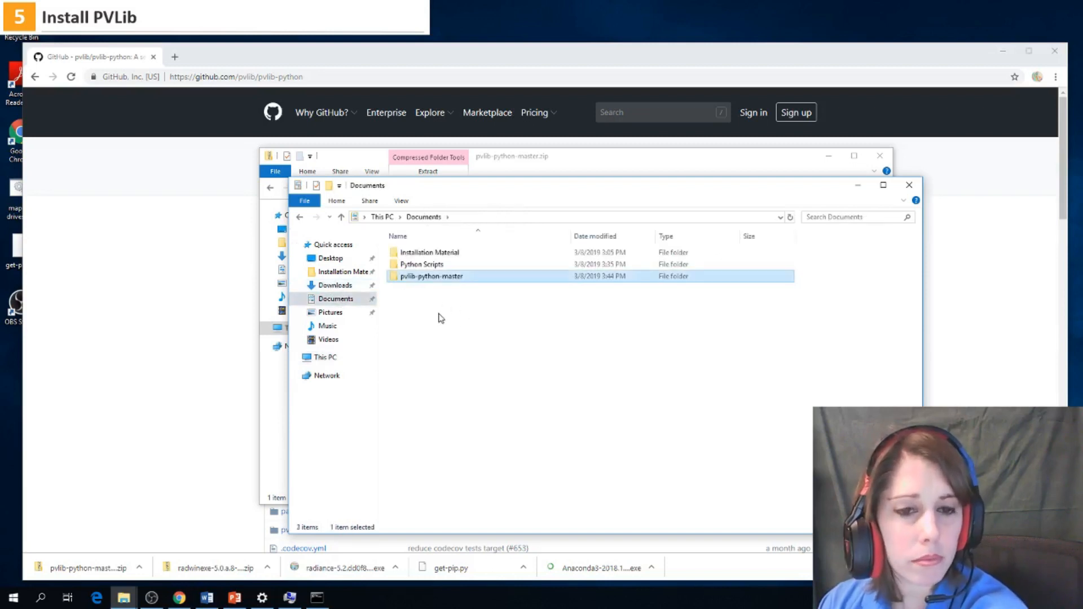
click(440, 317)
In the Command Prompt, change to the Documents folder, list its contents with dir, and change into pvlib-python-master
click(316, 598)
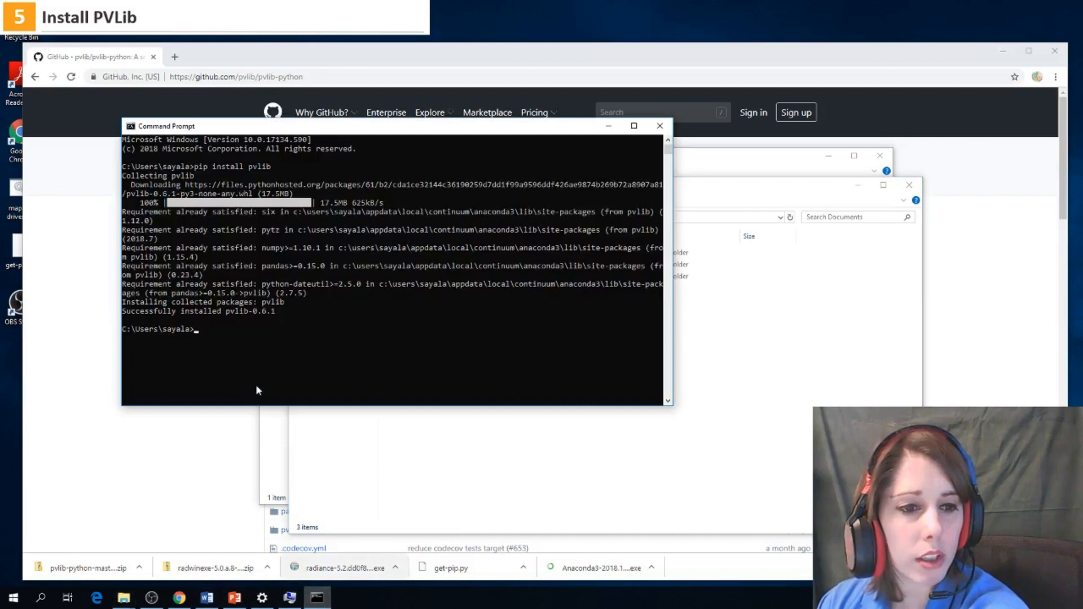
text(cd Documents)
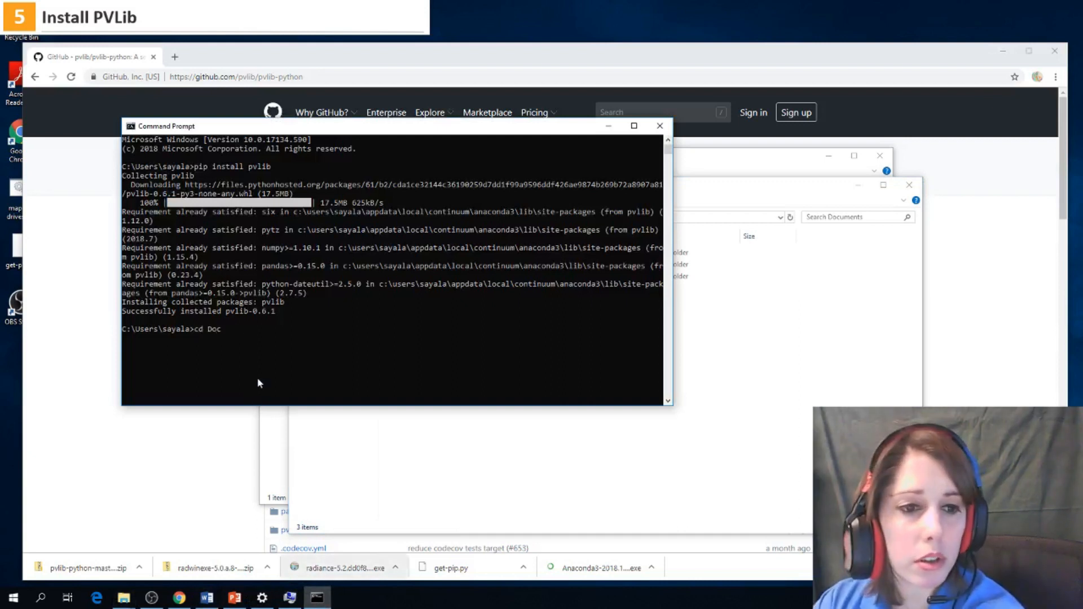
key(Return)
text(dir)
key(Return)
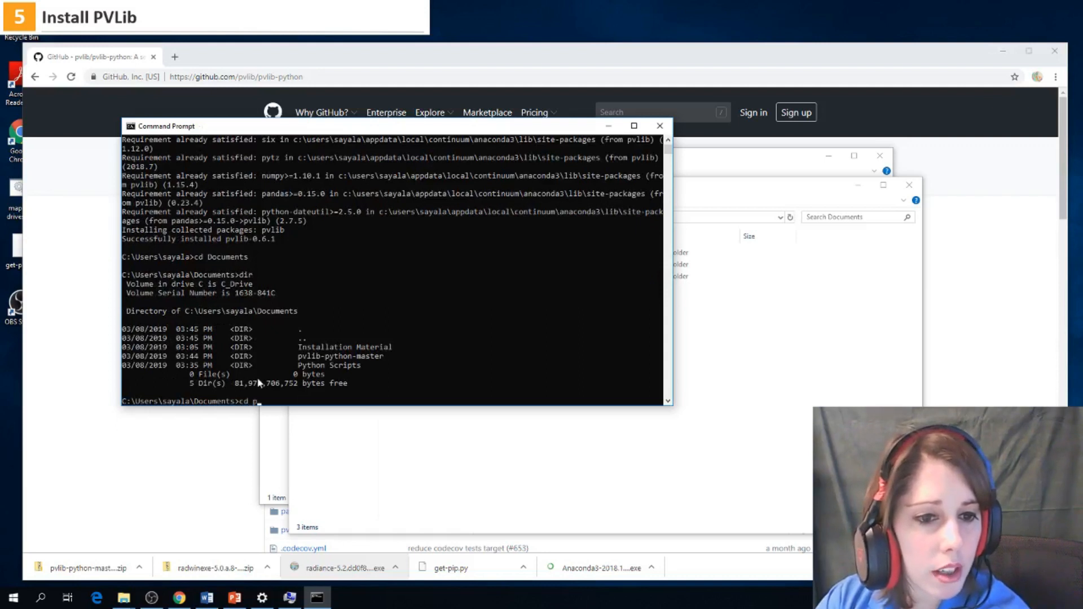
text(cd pvli)
key(Tab)
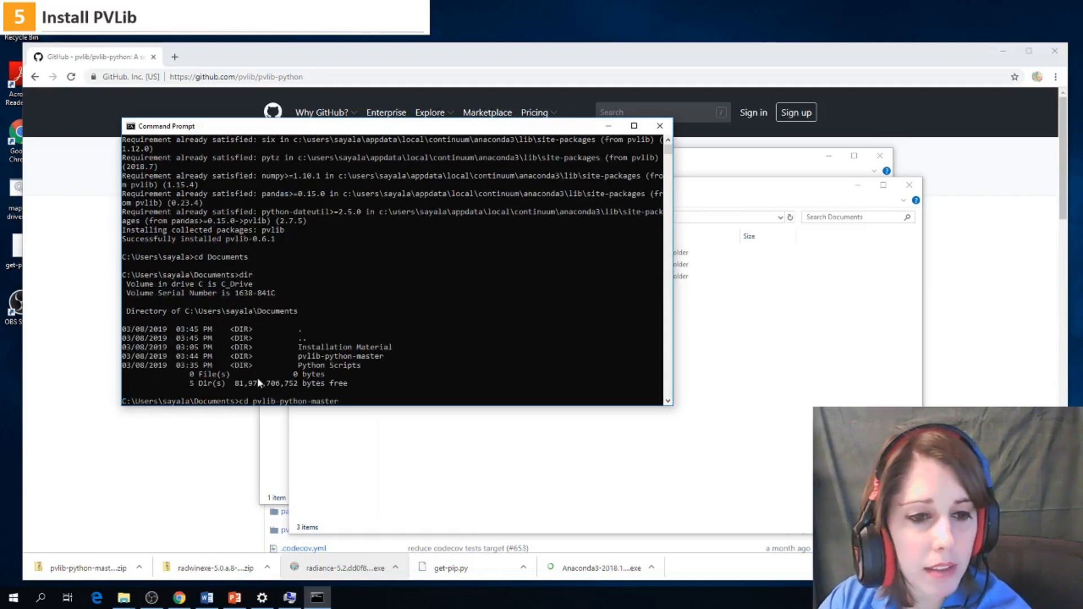
key(Return)
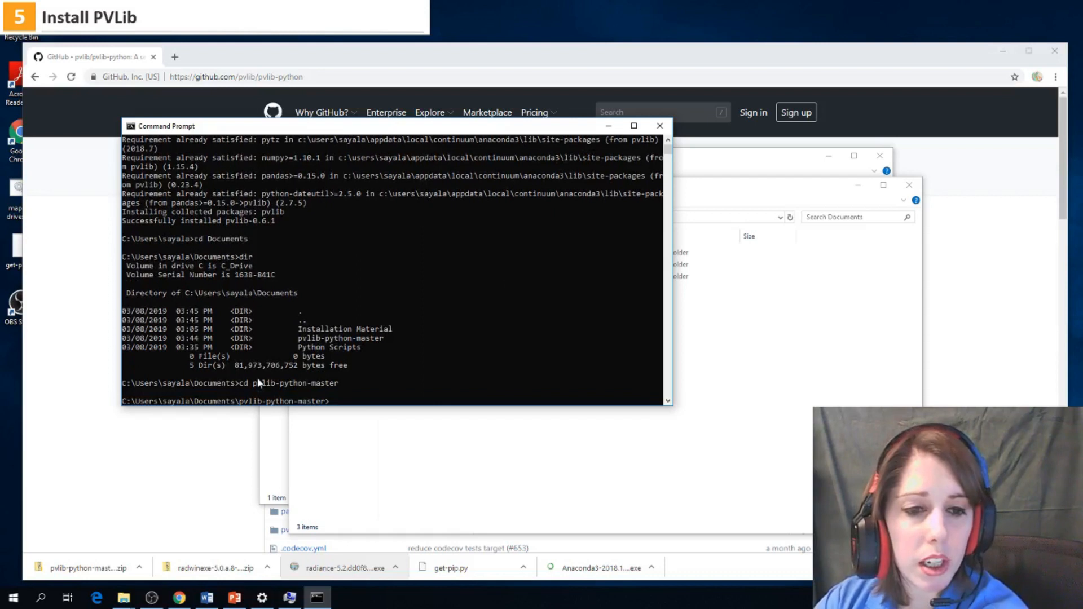
text(pip install .)
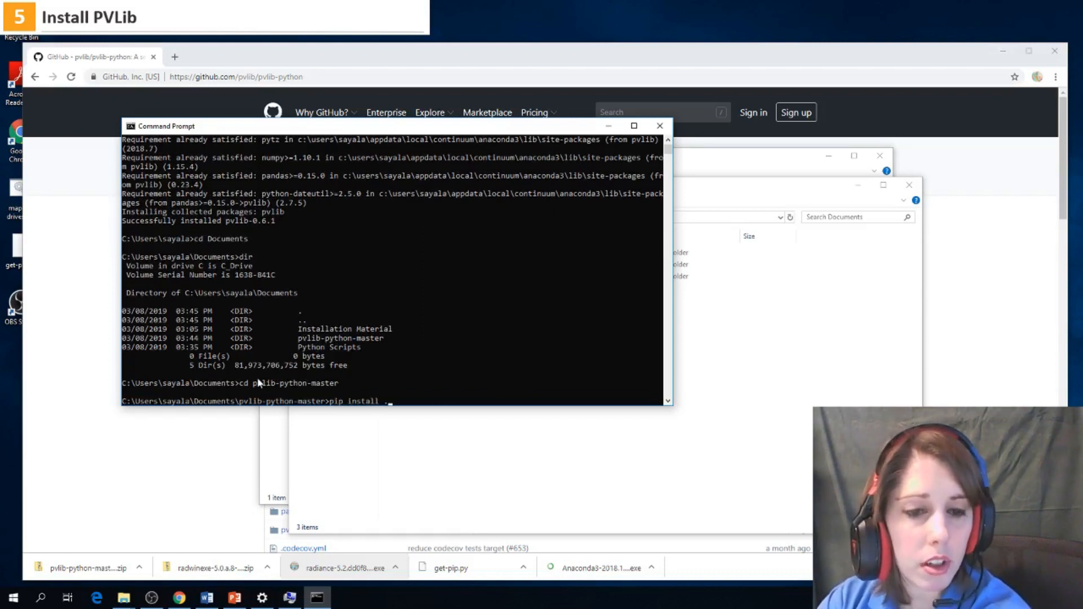
key(BackSpace)
key(BackSpace)
key(BackSpace)
key(BackSpace)
key(BackSpace)
key(BackSpace)
key(BackSpace)
key(BackSpace)
key(BackSpace)
key(BackSpace)
key(BackSpace)
key(BackSpace)
List the contents of pvlib-python-master with dir and install the package from that folder with "pip install ."
text(dir)
key(Return)
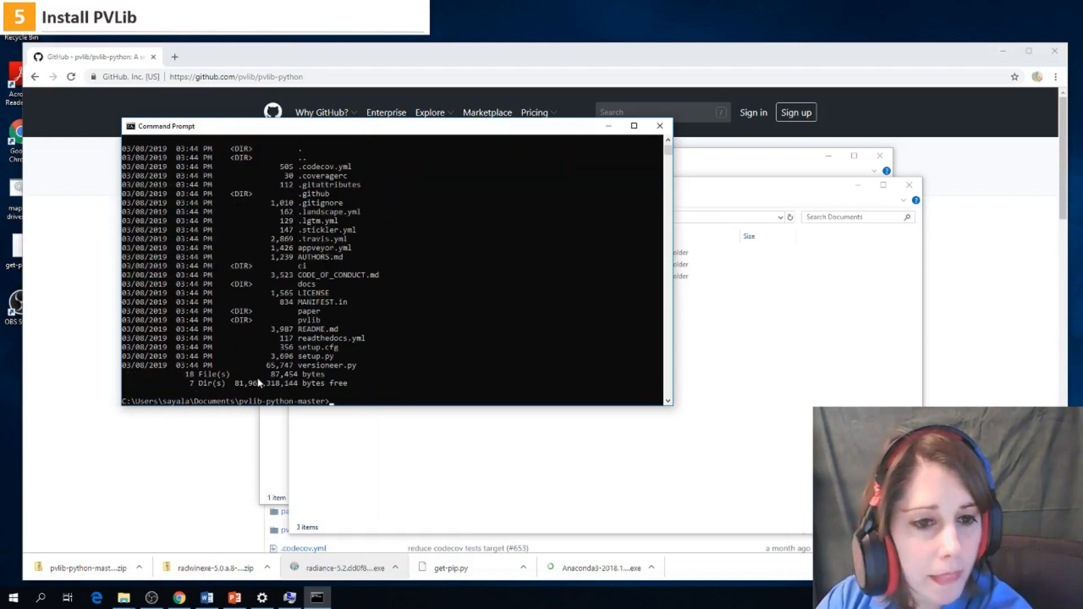
text(pip install .)
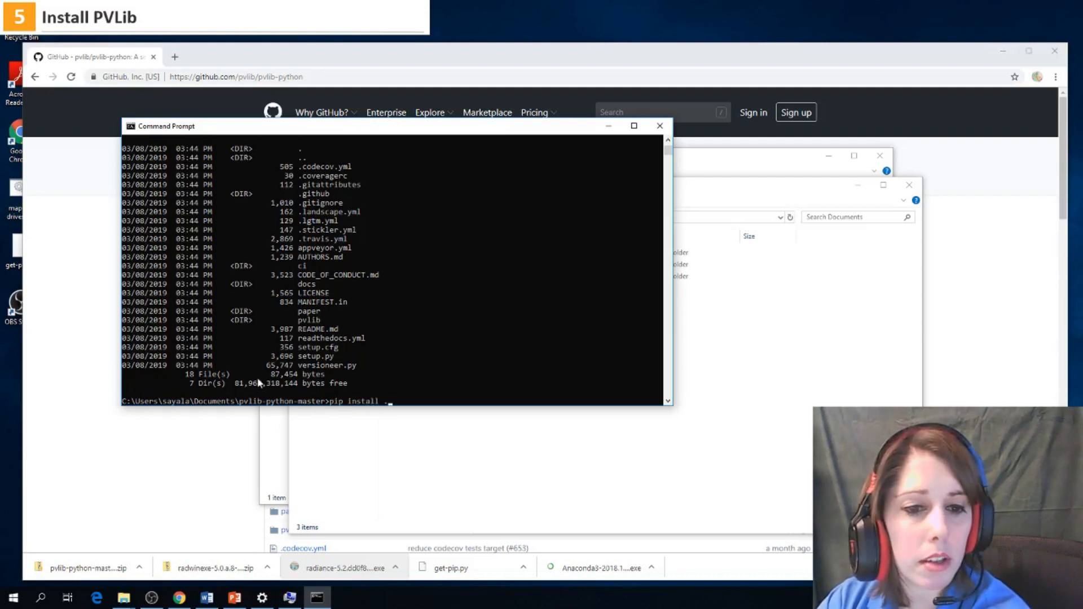
key(Return)
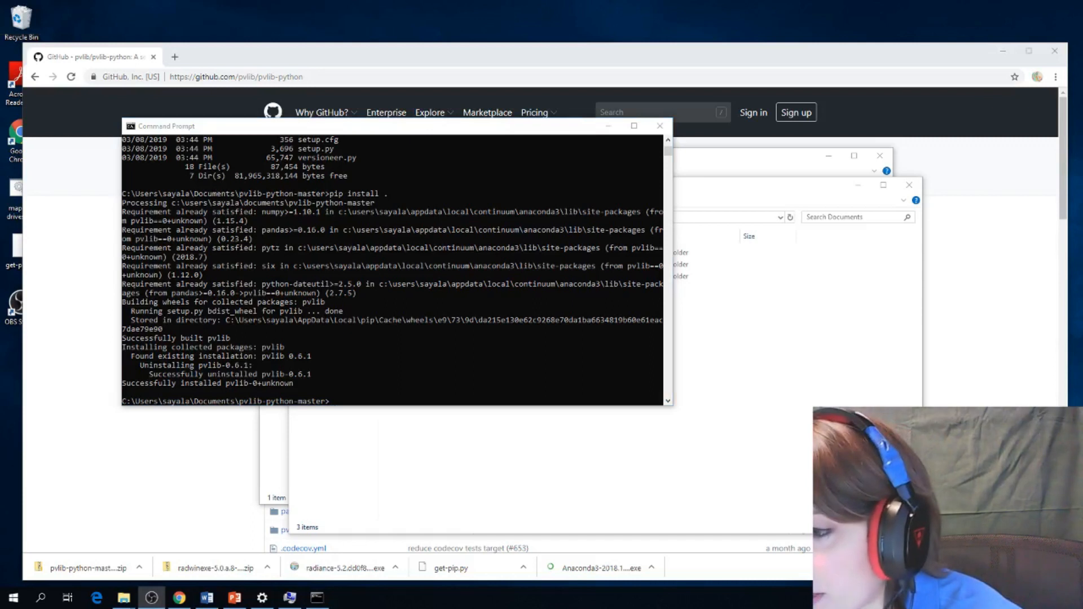
Return to the browser and open the Google home page in a new tab
click(762, 345)
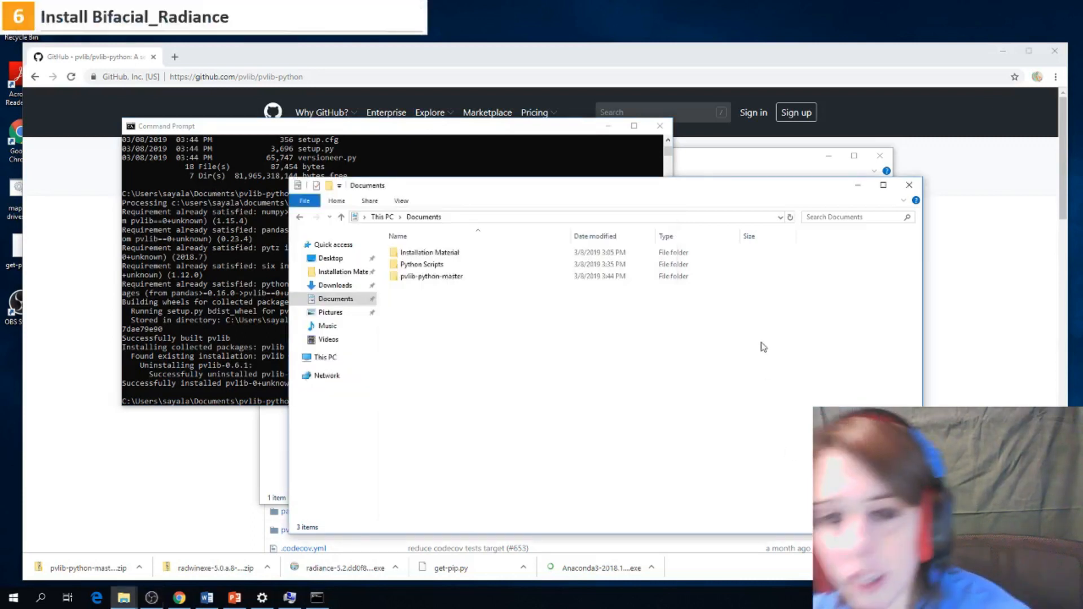
click(360, 55)
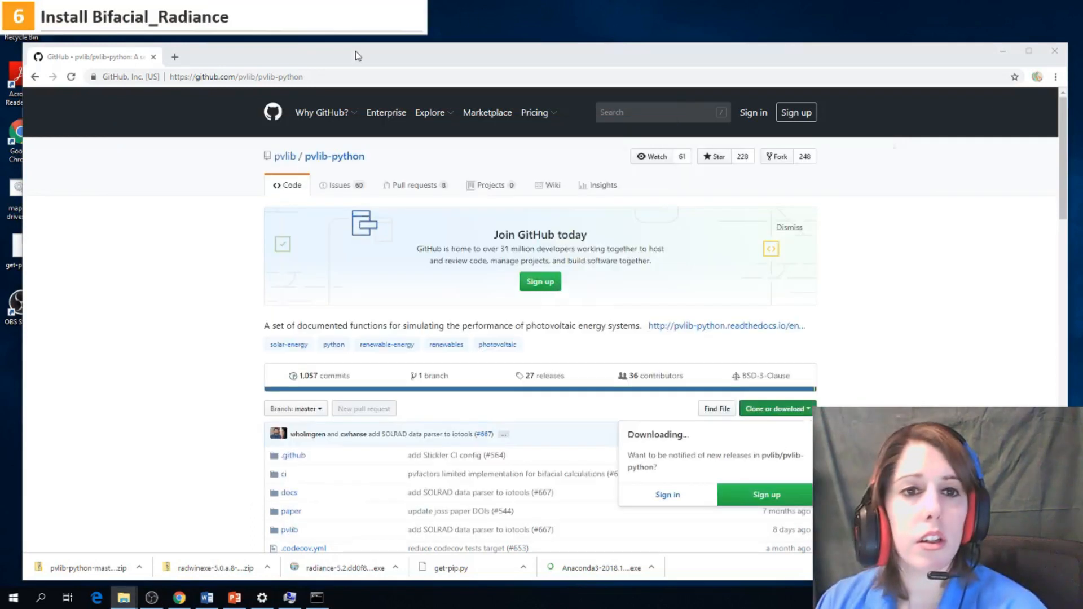
click(621, 111)
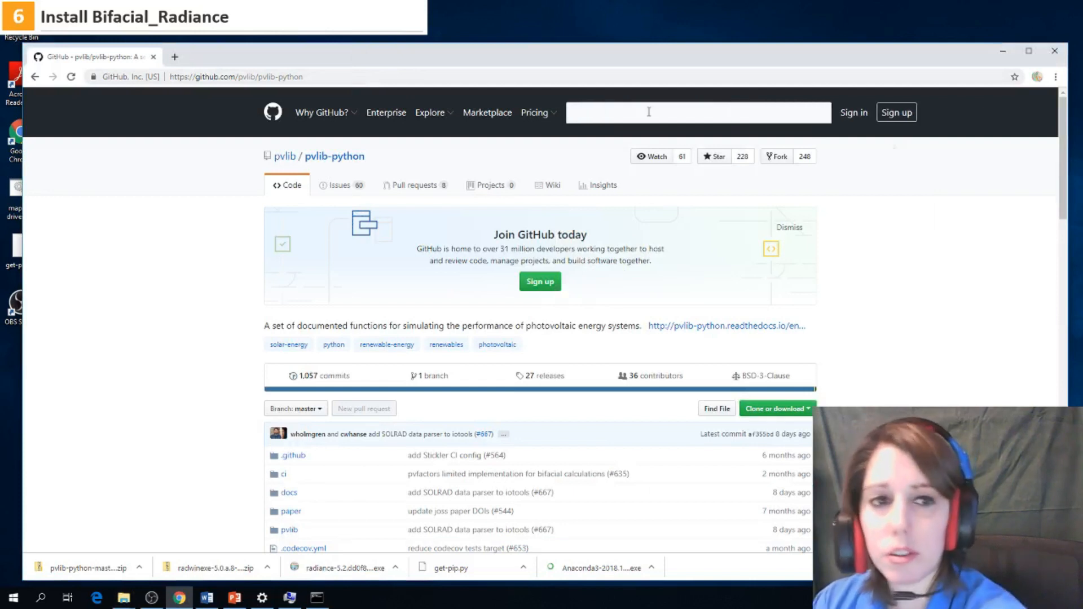
key(ctrl+t)
text(goo)
key(Return)
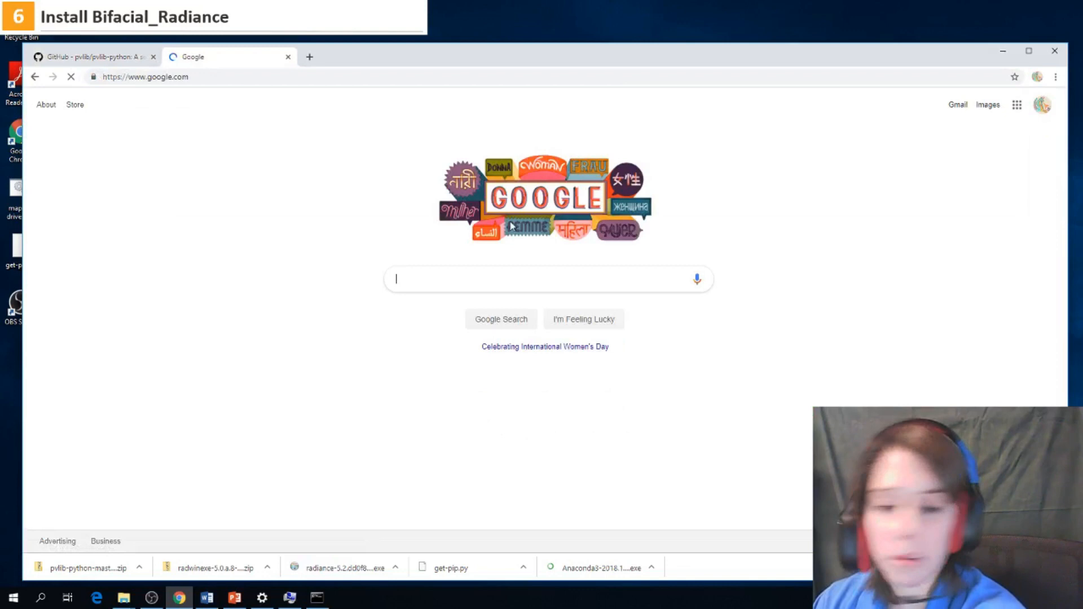
Search Google for "bifacial radiance github", open the NREL/bifacial_radiance repository, and download it as a ZIP
text(bifacial radiance github)
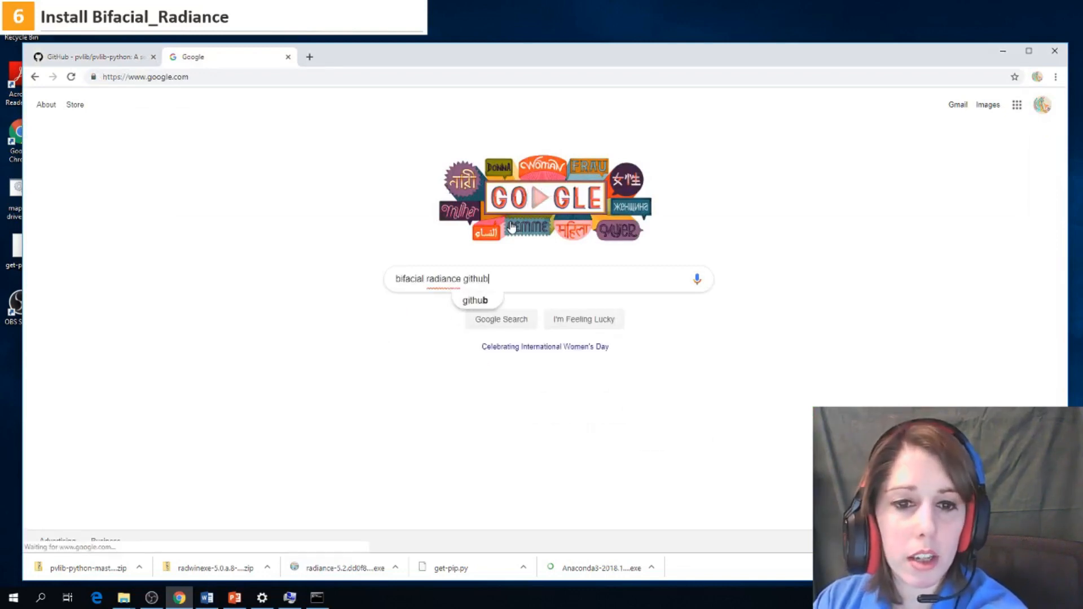
key(Return)
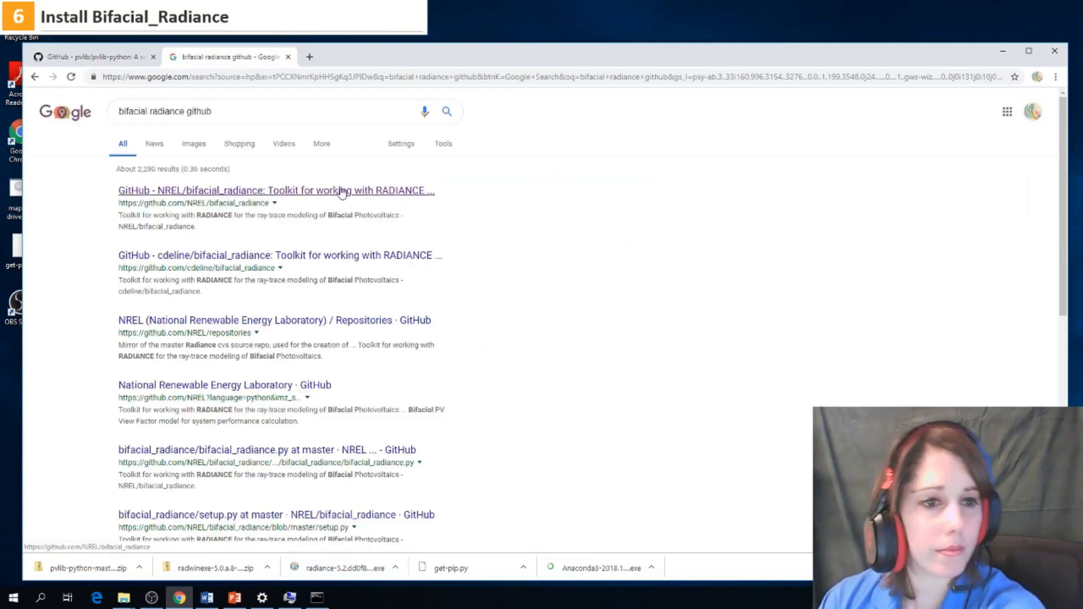
click(341, 191)
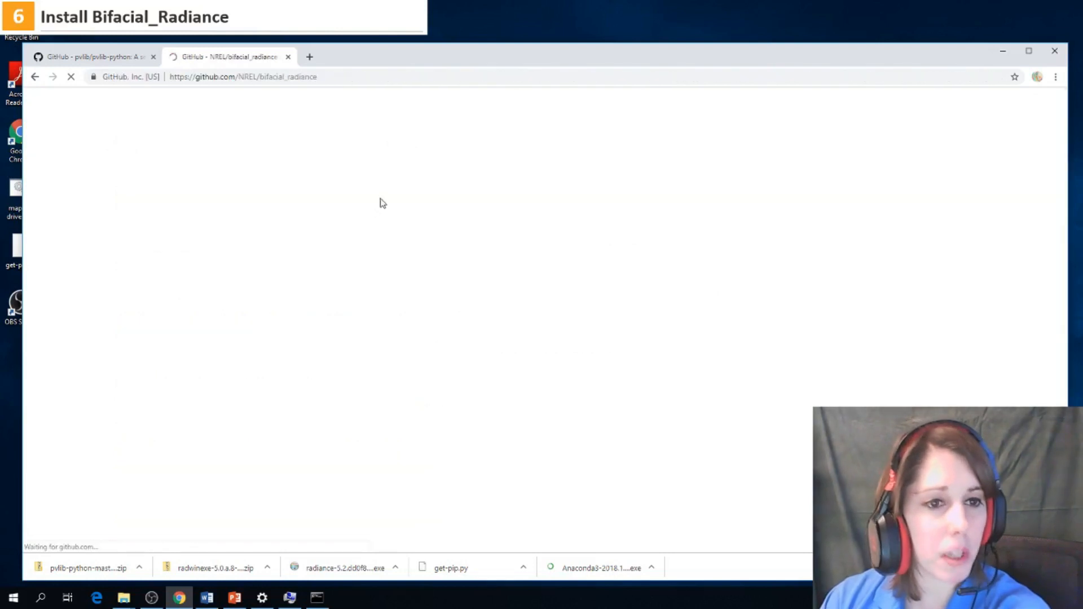
click(807, 409)
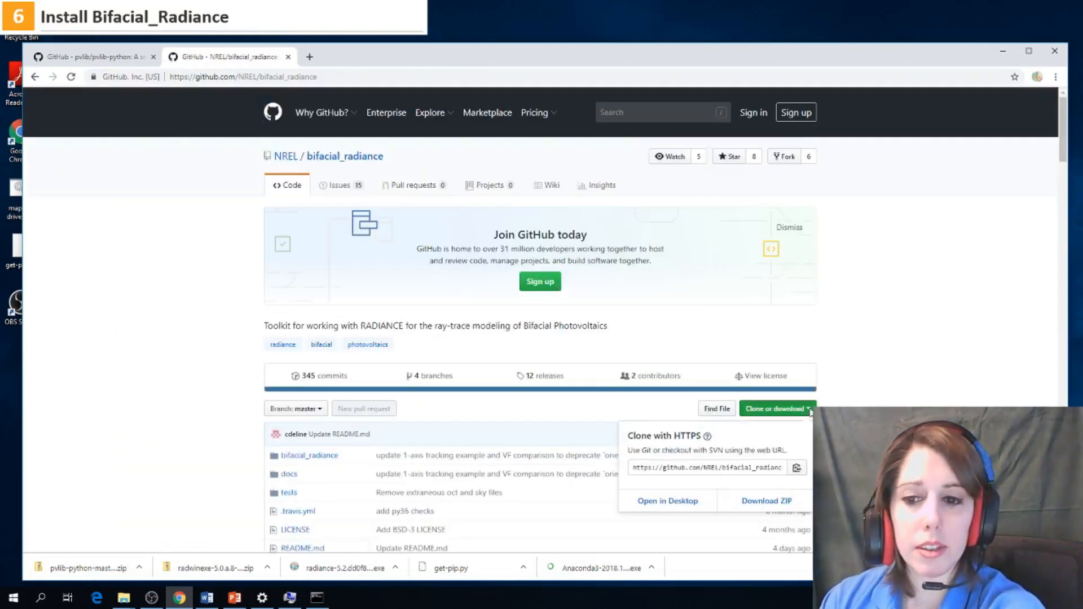
click(769, 502)
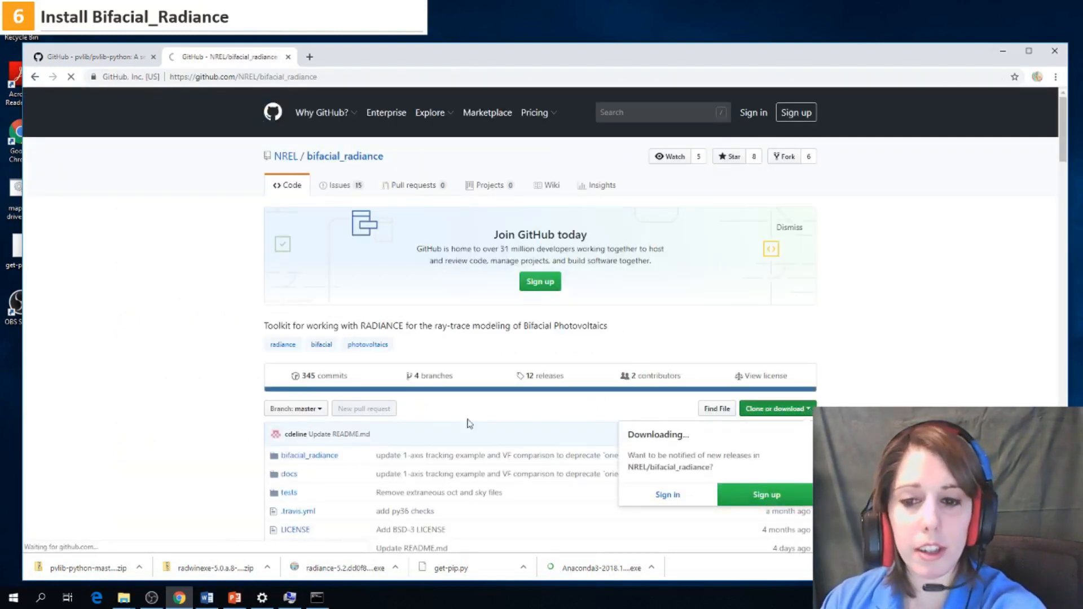
Open bifacial_radiance-master.zip from the Downloads folder and extract it to the default bifacial_radiance-master folder in Downloads
click(137, 604)
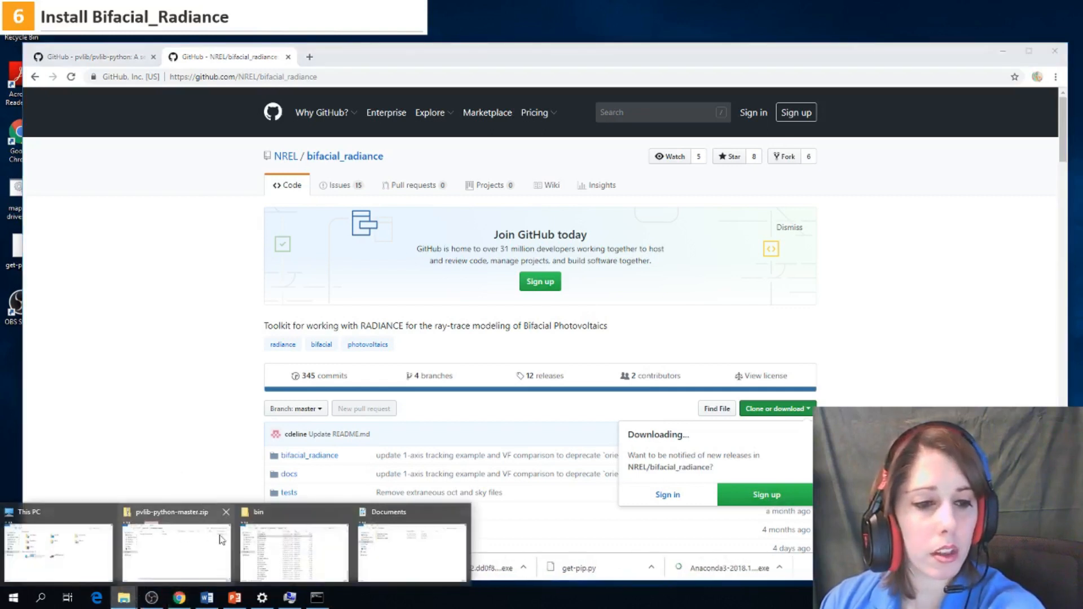
click(57, 550)
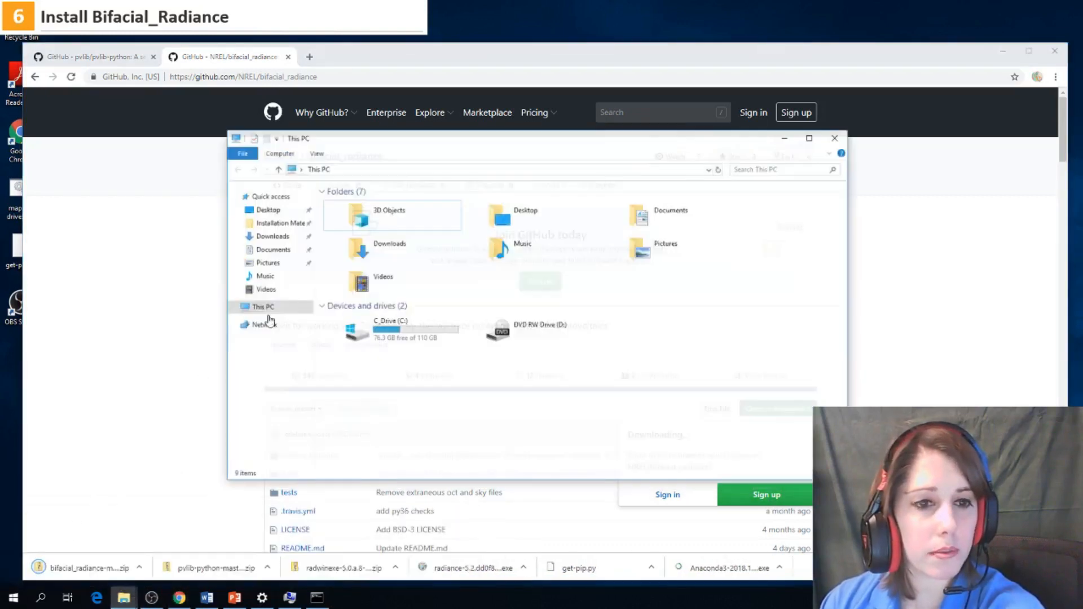
click(285, 227)
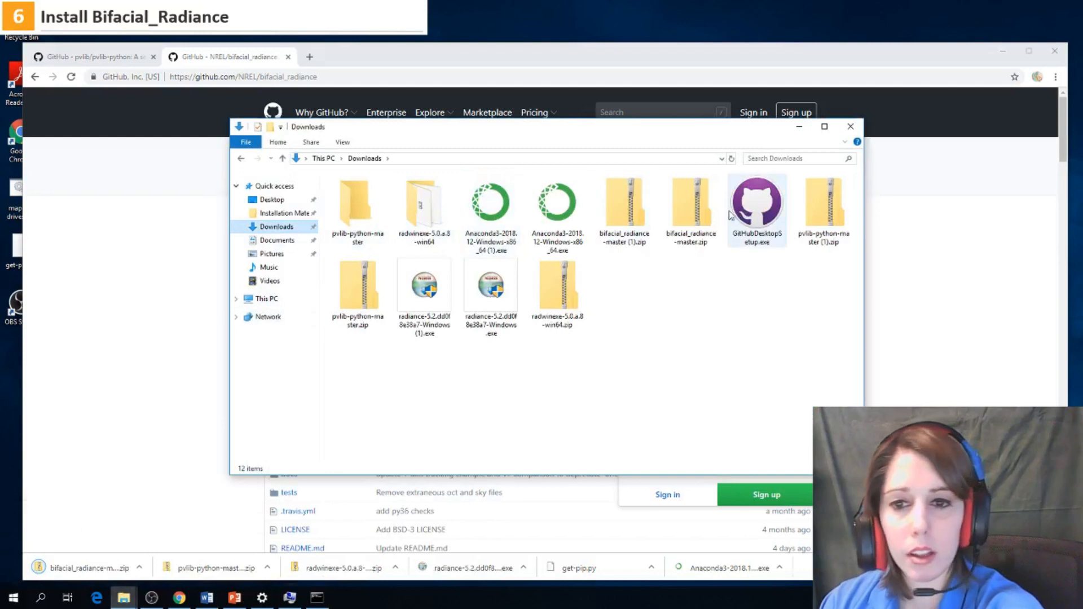
double_click(684, 213)
click(395, 194)
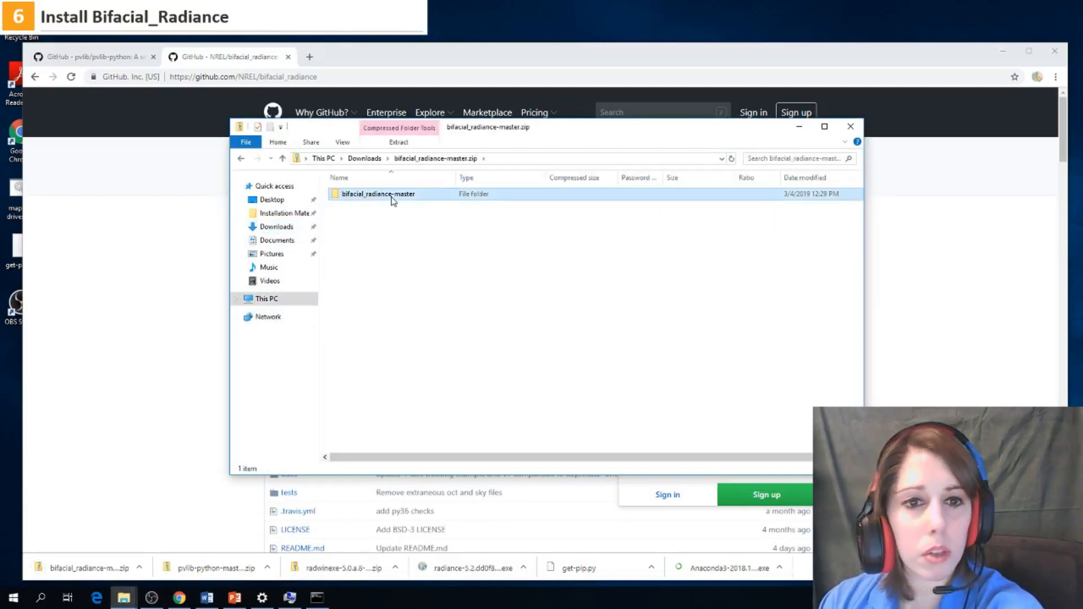
click(398, 143)
click(481, 169)
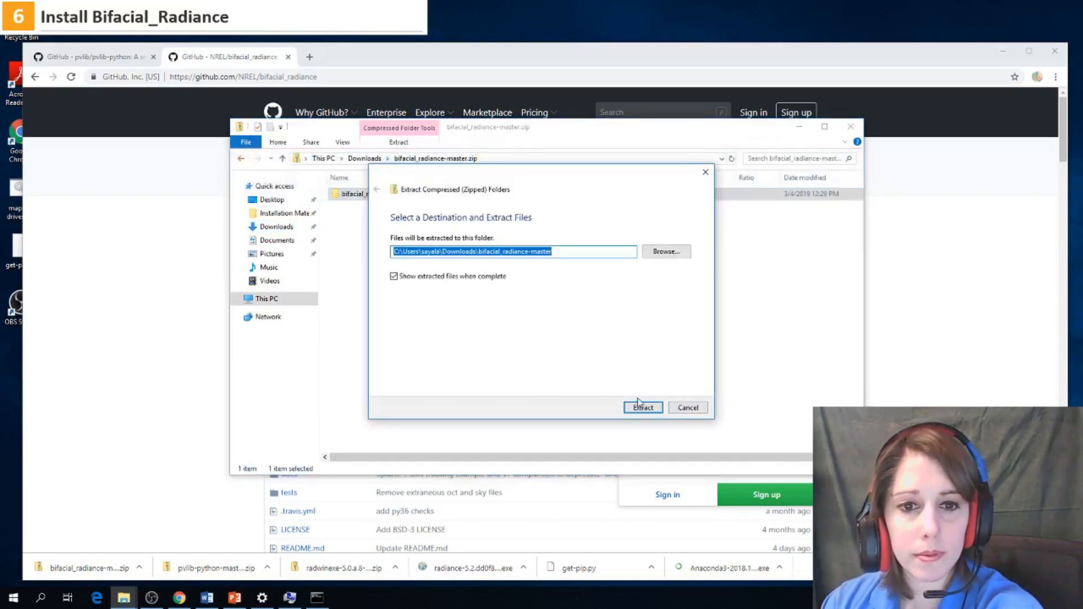
click(640, 407)
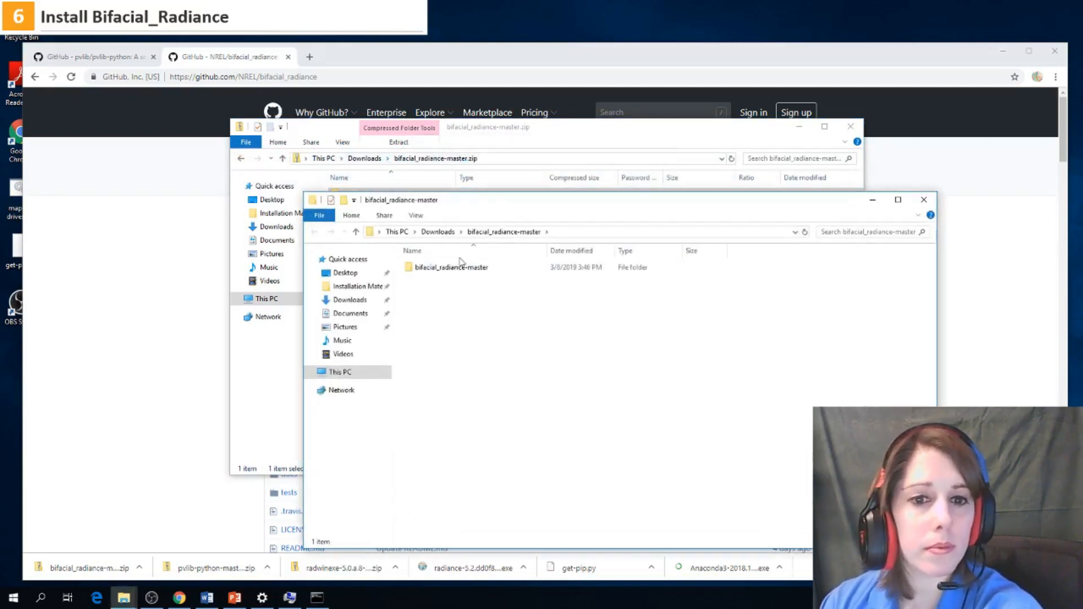
Copy the inner bifacial_radiance-master folder from the extracted download into Documents
click(439, 232)
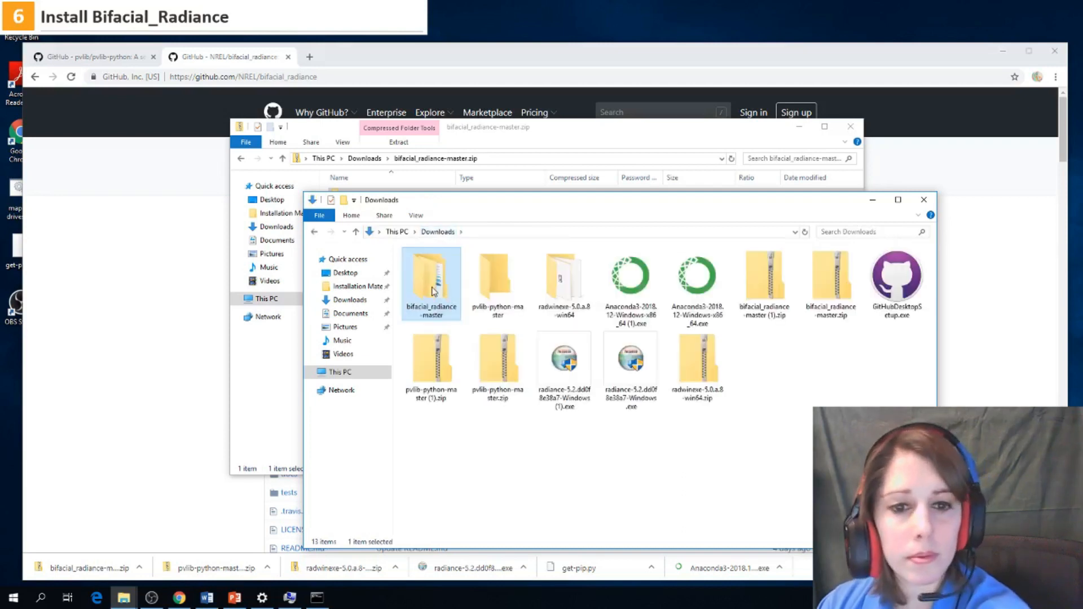
double_click(432, 291)
click(446, 266)
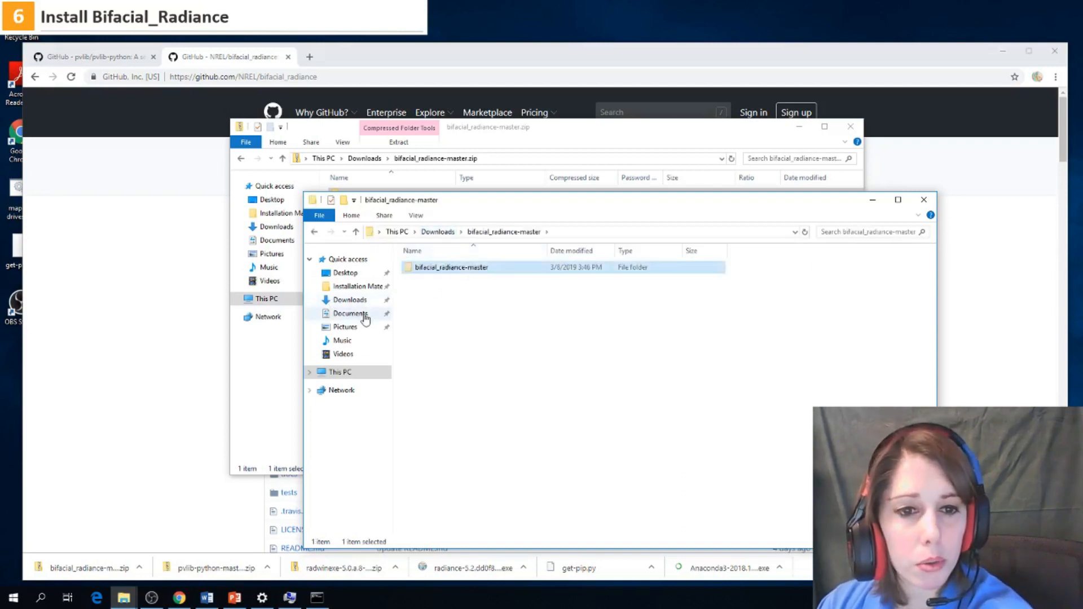
key(ctrl+v)
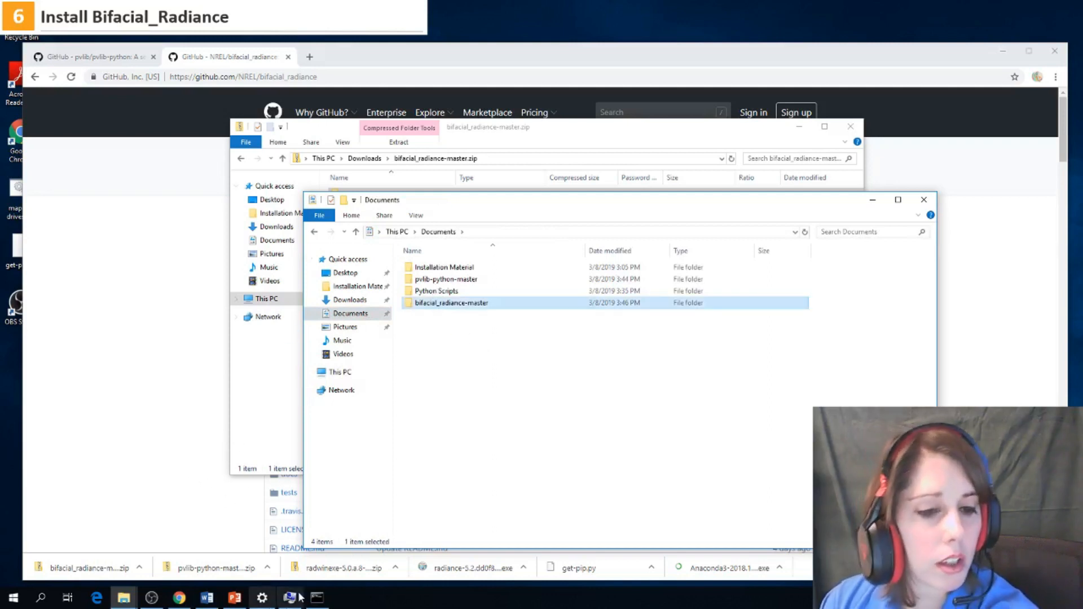
In the Command Prompt, go up to the Documents folder with "cd .." and change into bifacial_radiance-master
click(319, 600)
text(cd ..)
key(Return)
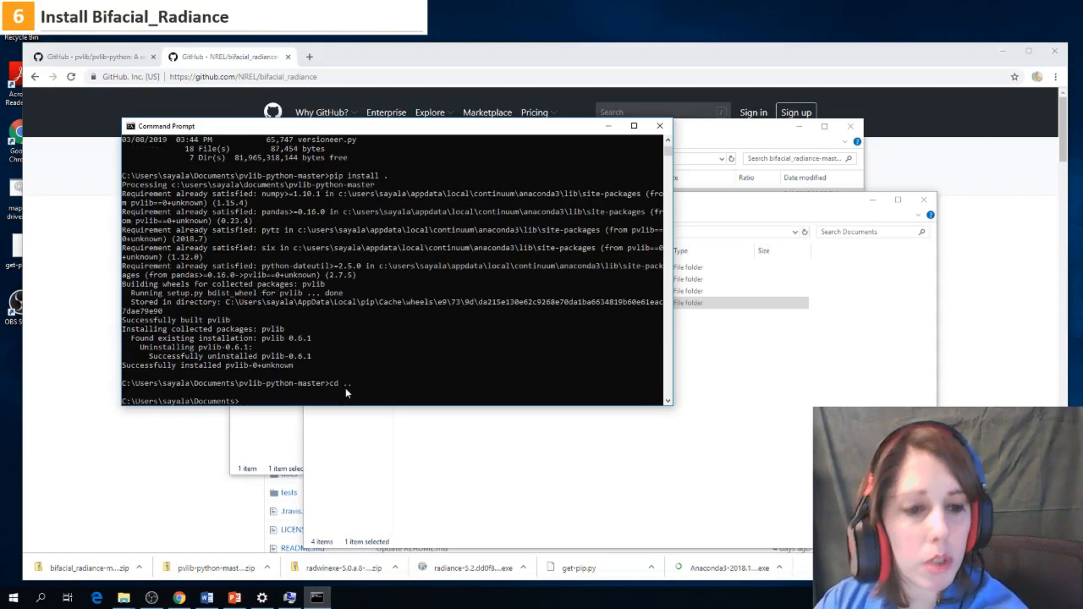
text(cd bifacial_radiance-master)
key(Return)
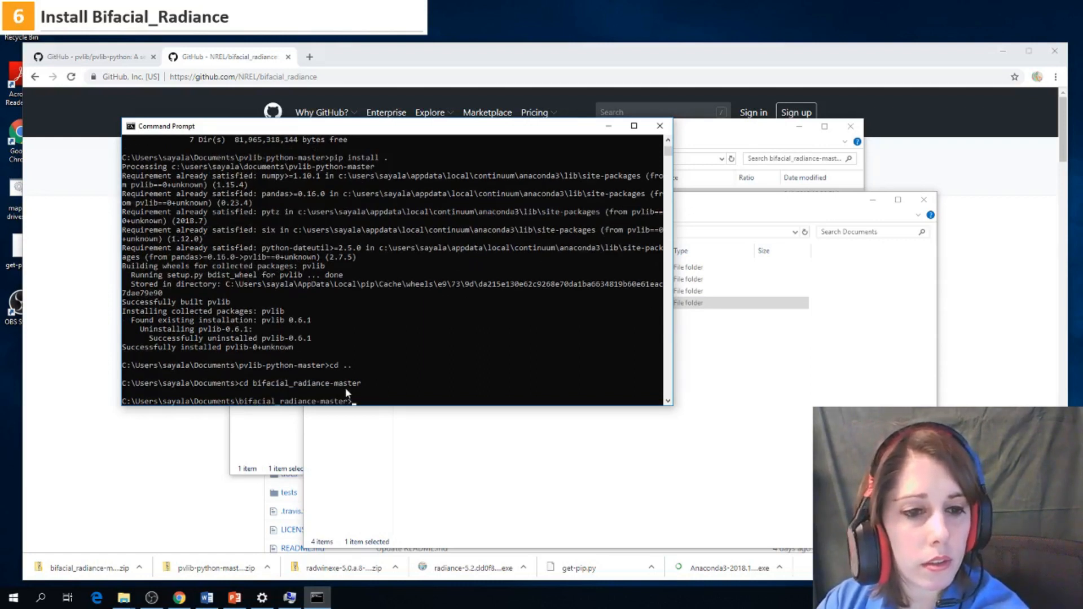
List the contents of bifacial_radiance-master with dir and install the package from that folder with "pip install ."
text(dir)
key(Return)
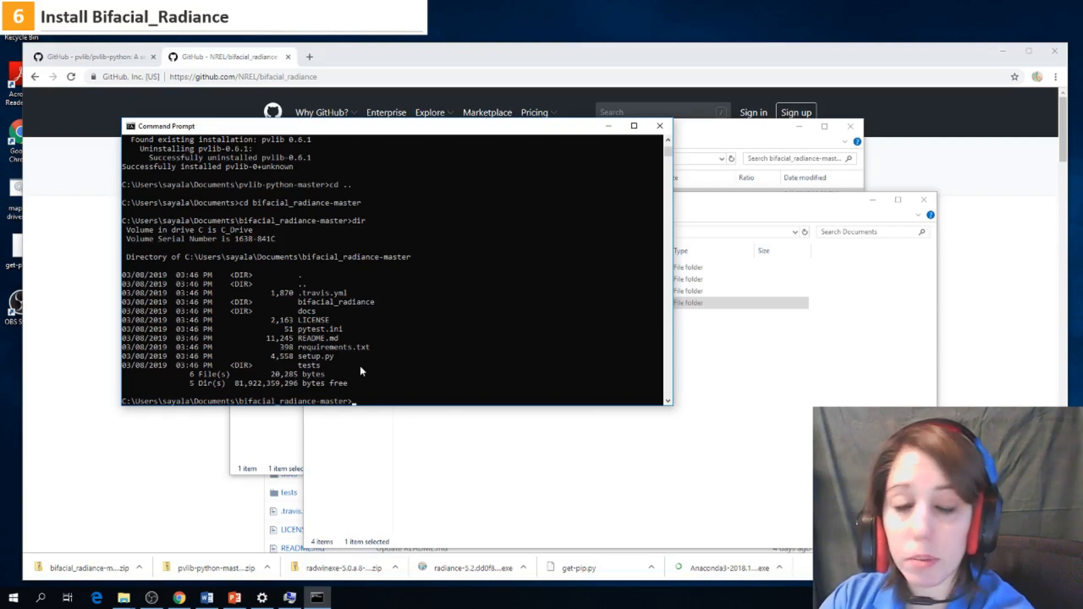
text(pip instal)
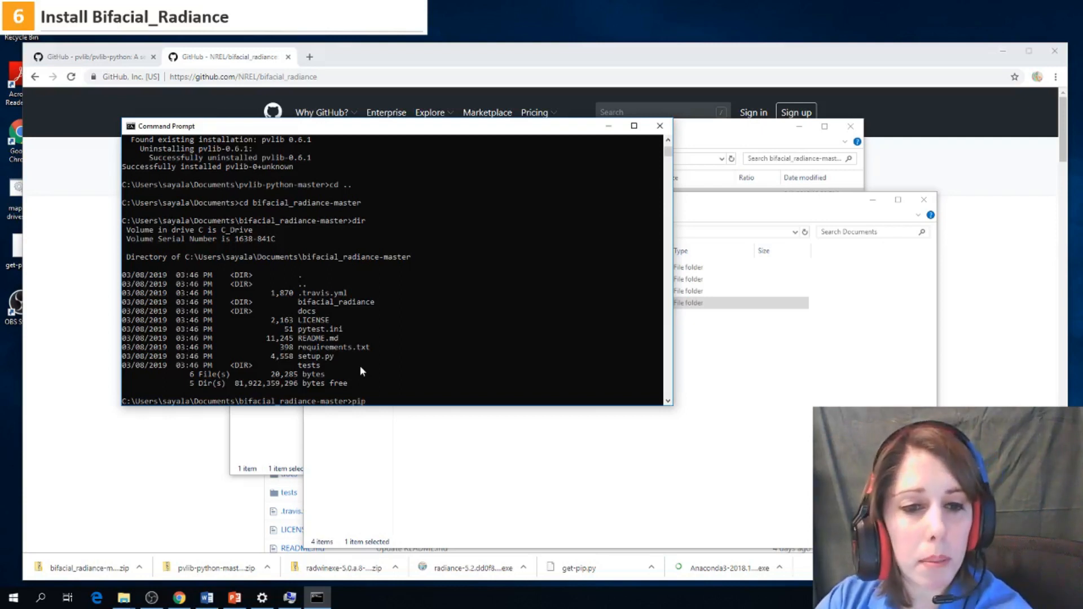
text(l .)
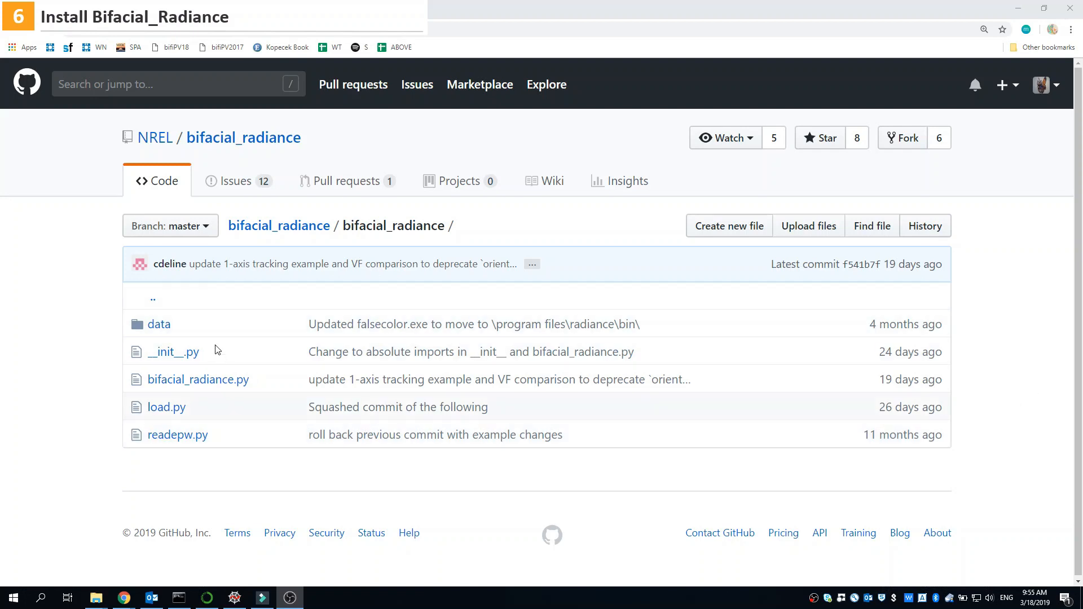
Bring up bifacial_radiance.py in Spyder and edit the install command in the Command Prompt toward the editable form "pip install -e"
click(239, 601)
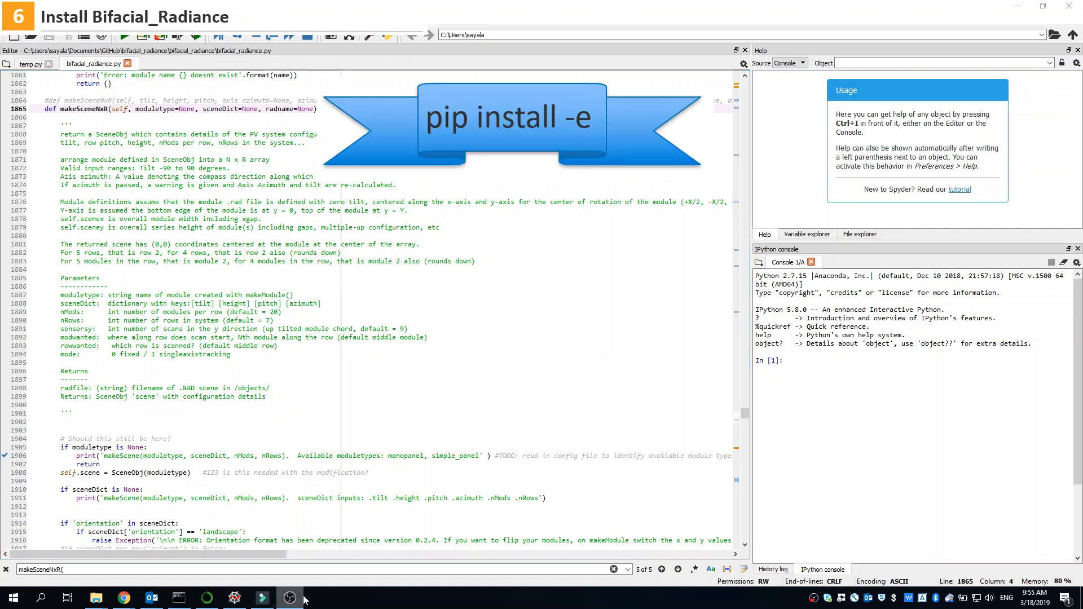
click(179, 598)
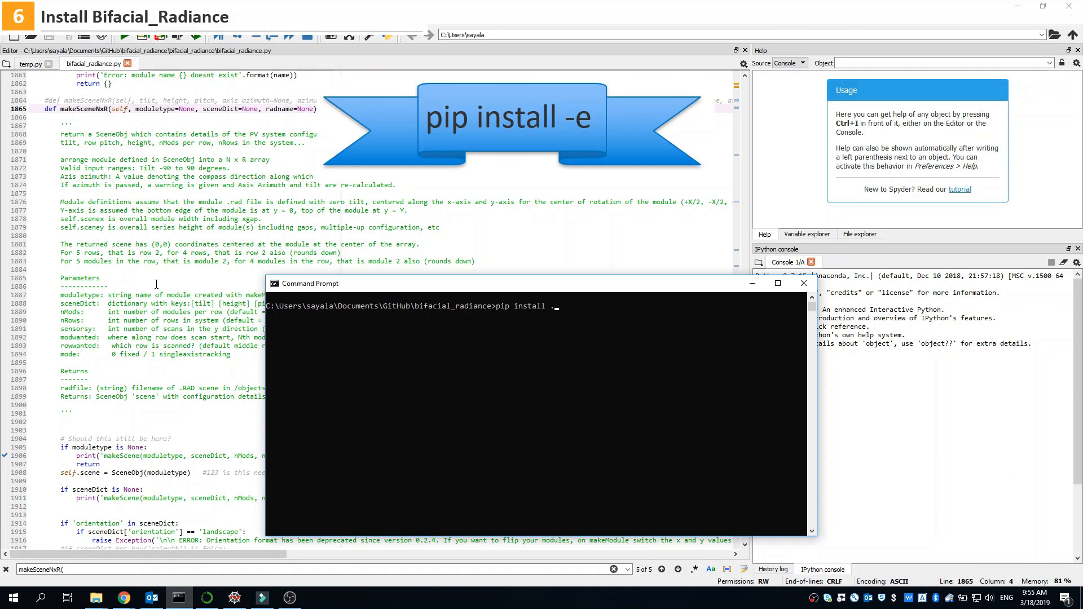
text(e)
click(148, 271)
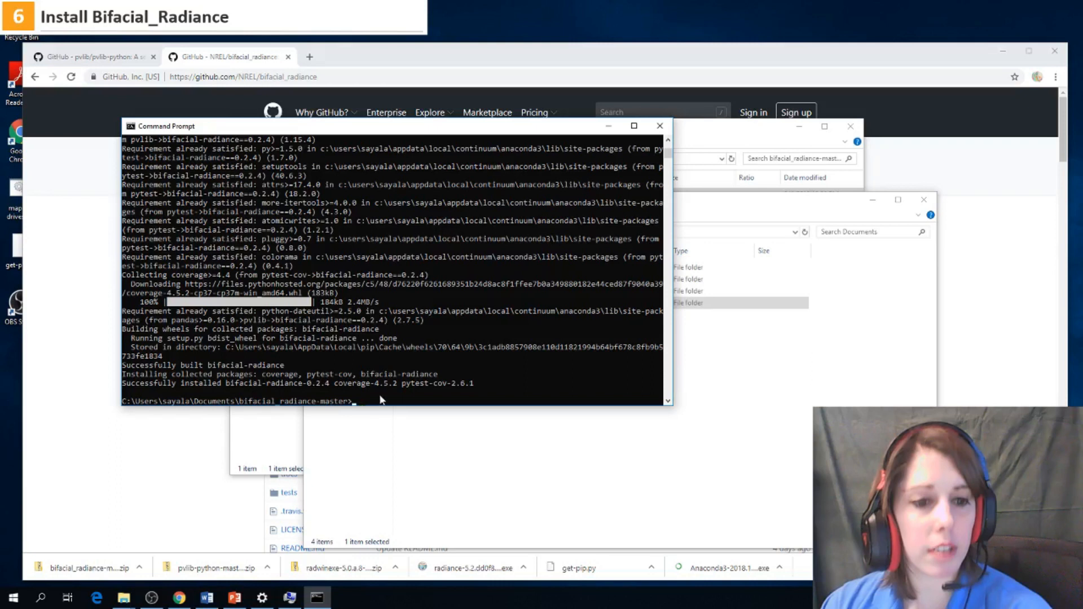
In Documents, open bifacial_radiance-master\bifacial_radiance\data and select gencumulativesky.exe and falsecolor.exe for copying
click(560, 459)
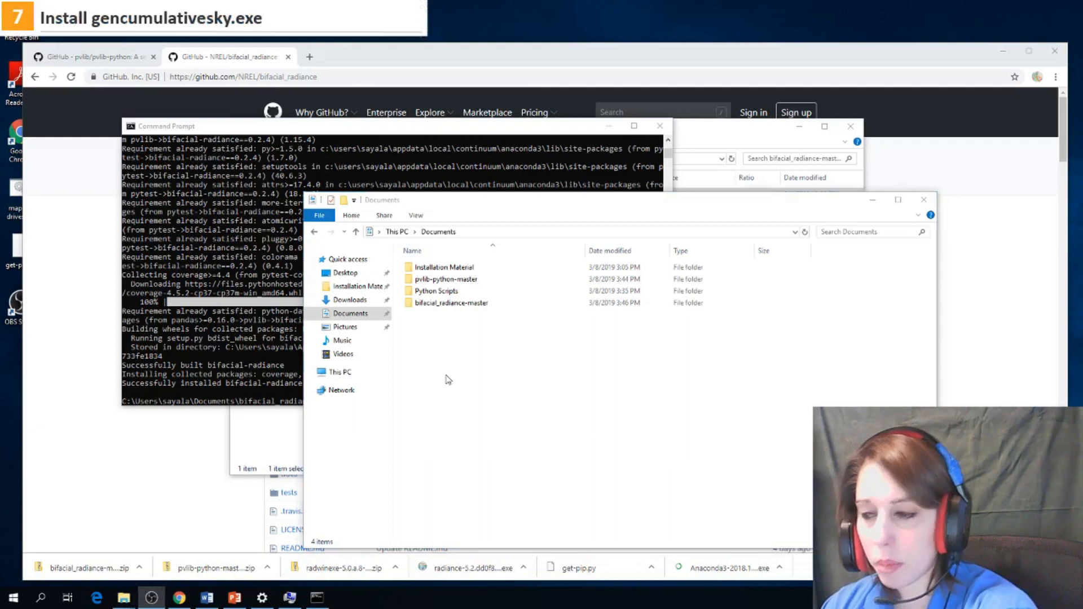
click(521, 389)
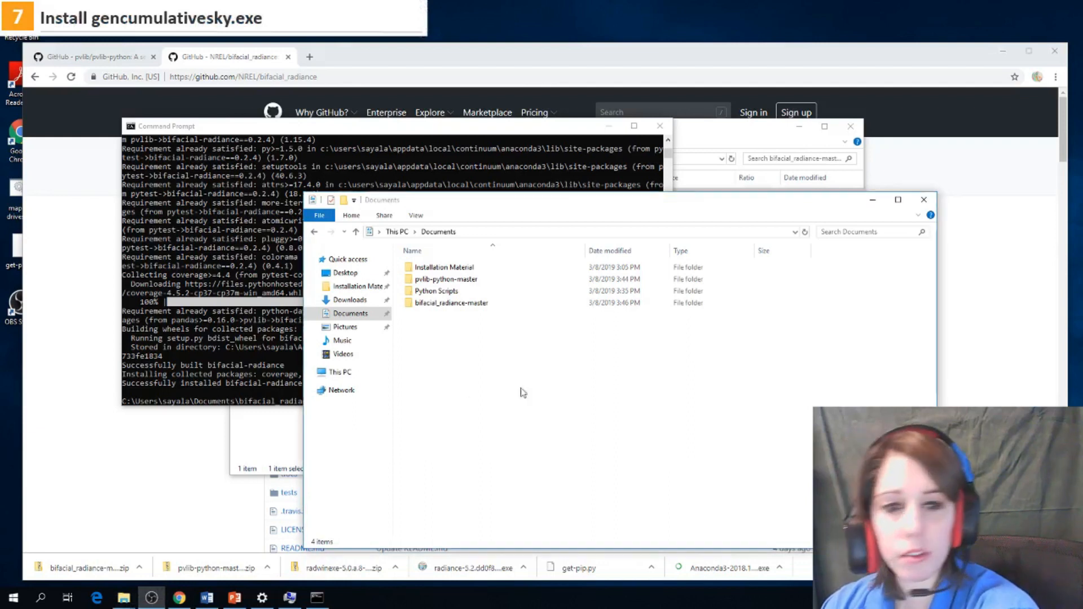
double_click(438, 304)
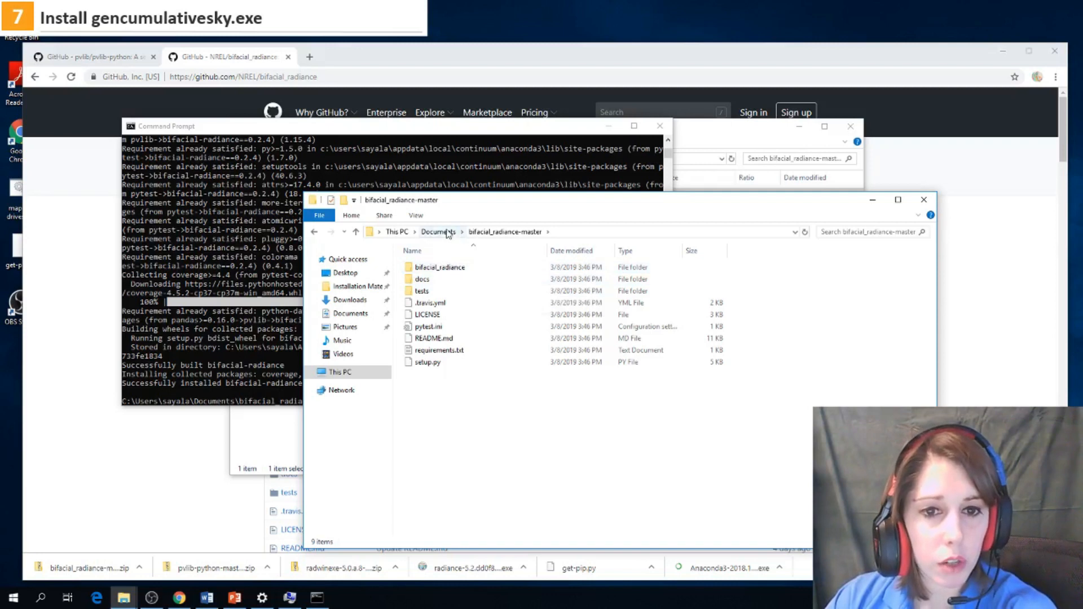
double_click(445, 267)
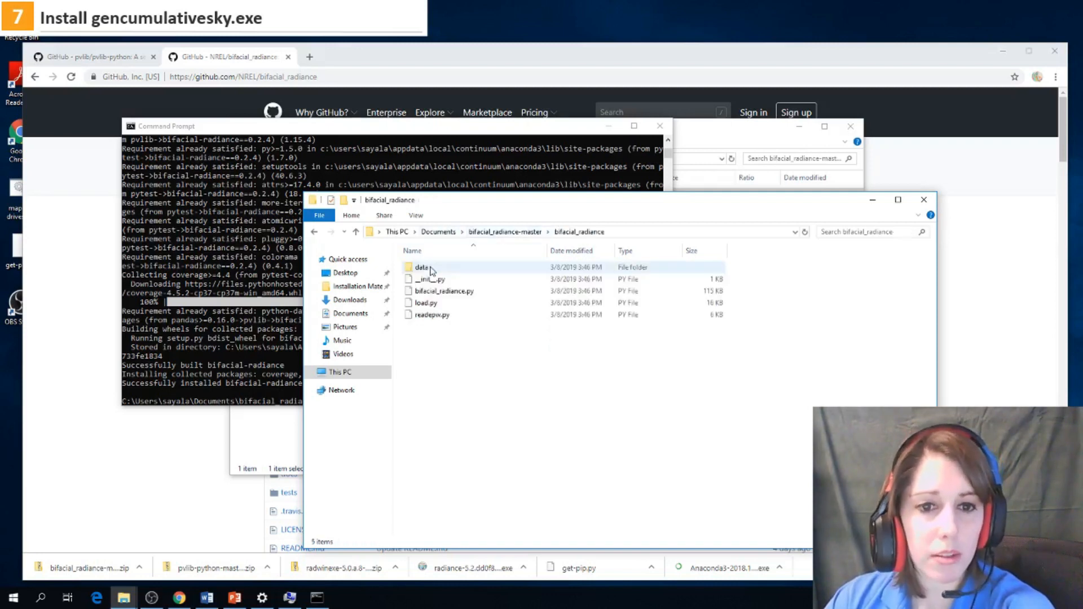
double_click(422, 268)
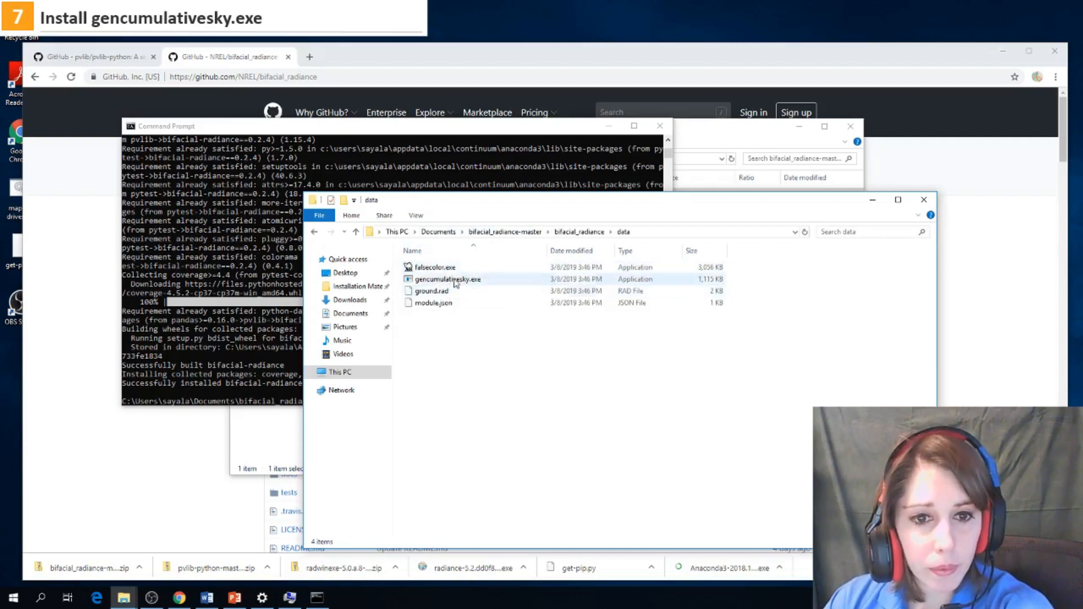
click(451, 280)
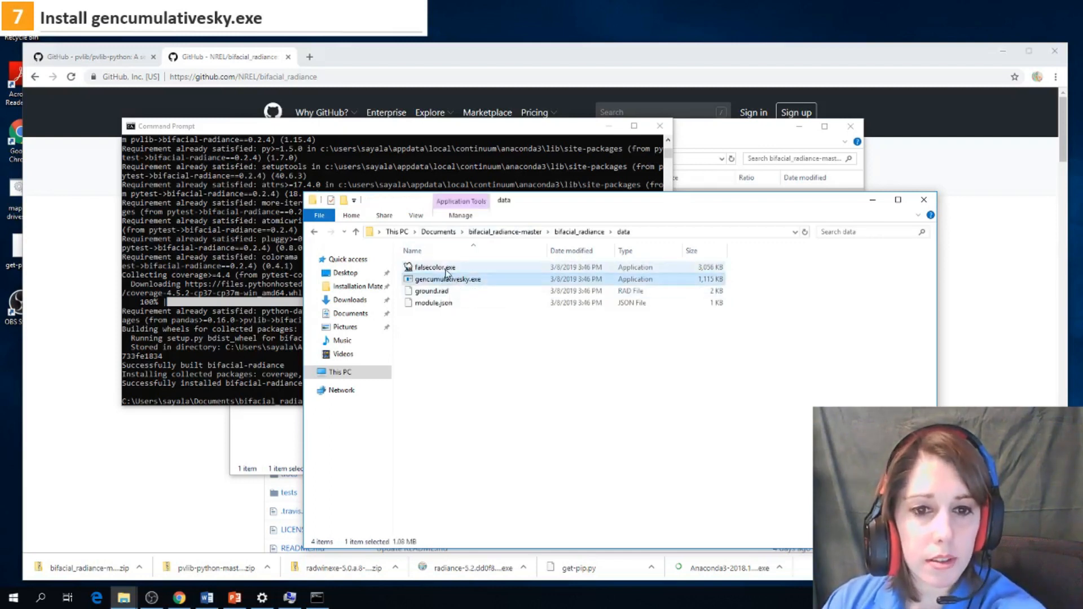
ctrl+click(439, 268)
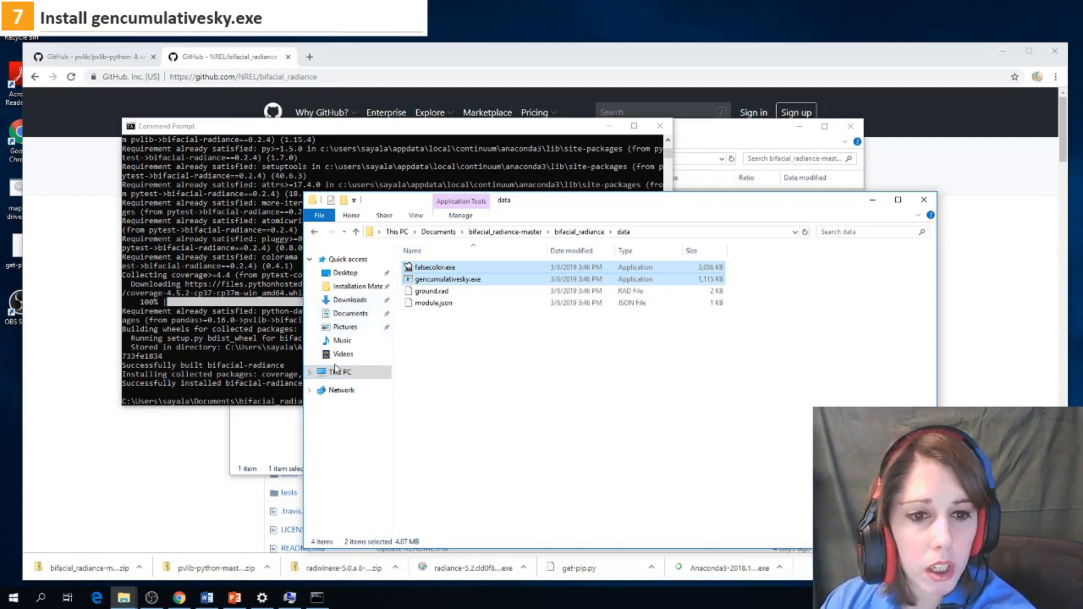
Go to the bin folder of the Radiance installation at C:\Program Files\Radiance\bin
click(309, 371)
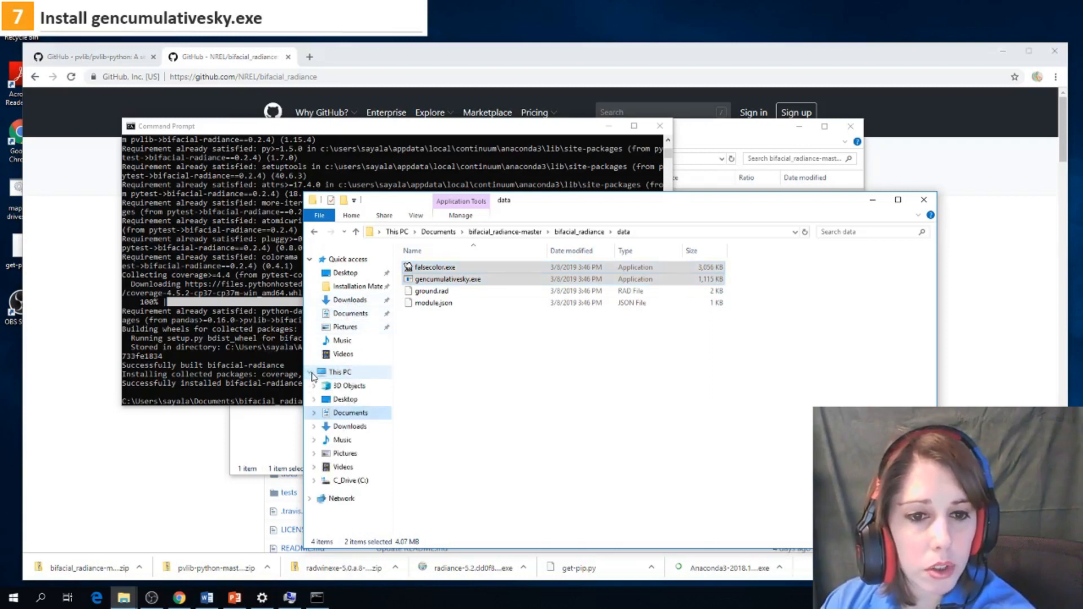
click(351, 481)
click(444, 292)
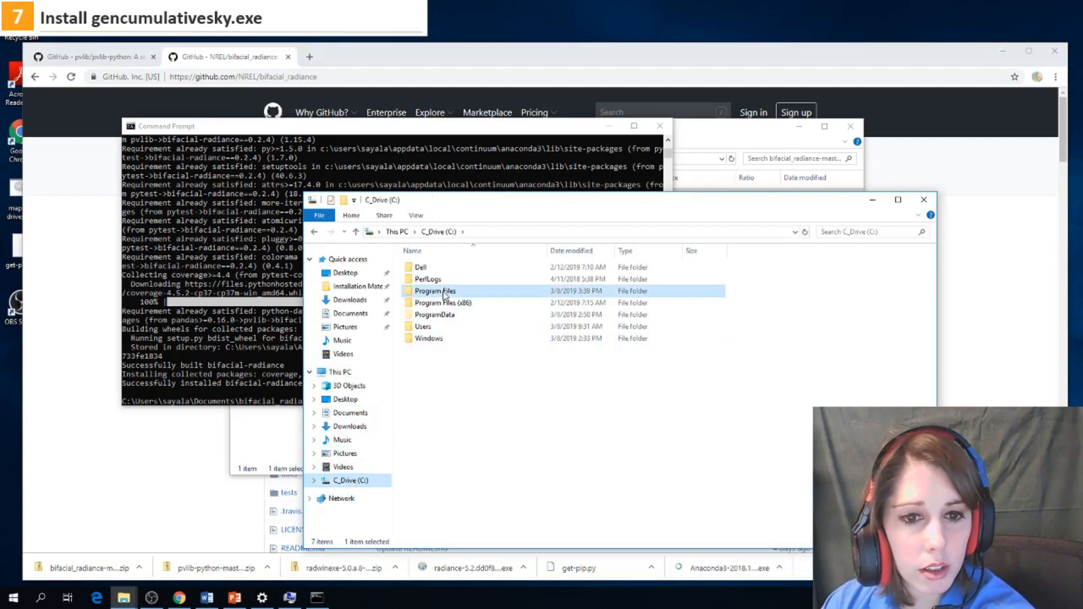
double_click(444, 292)
click(443, 433)
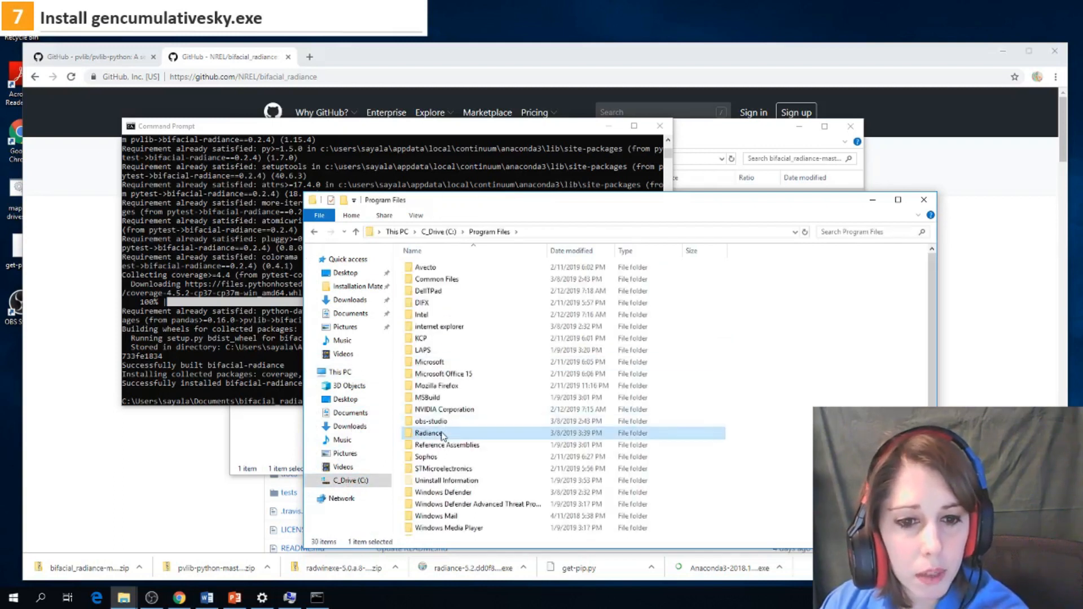
double_click(443, 433)
click(427, 267)
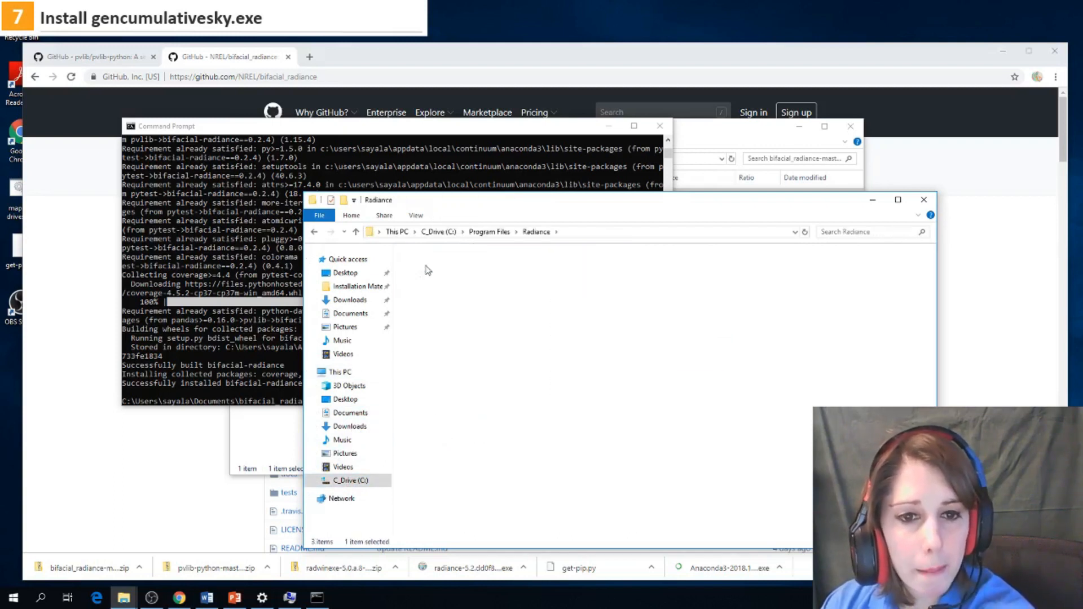
Paste the copied executables into bin, replacing the existing falsecolor.exe with administrator permission for all items, and locate gencumulativesky.exe there
key(ctrl+v)
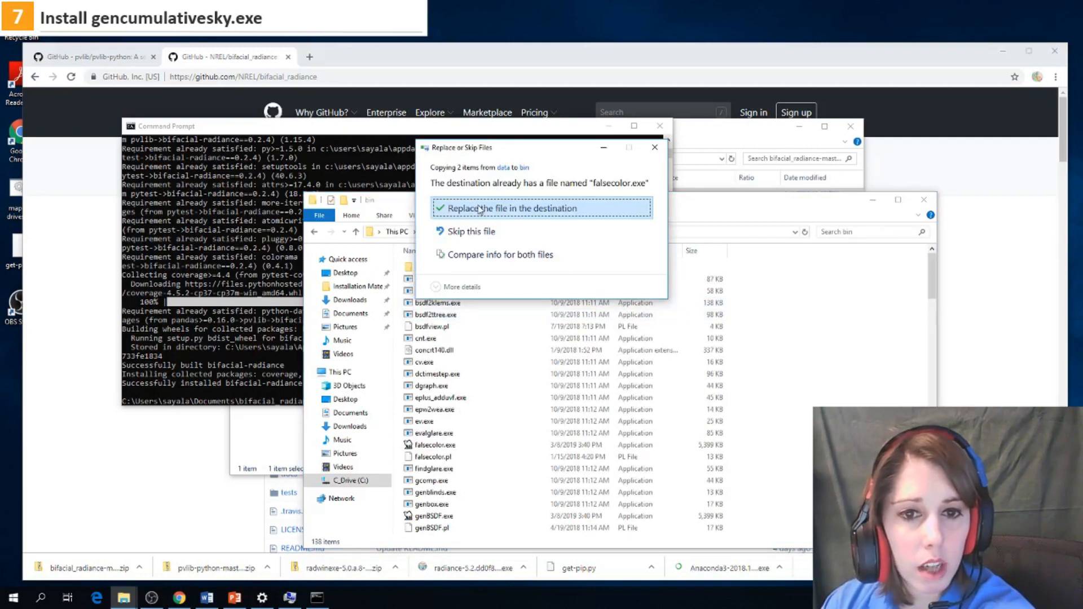
drag(536, 154, 730, 214)
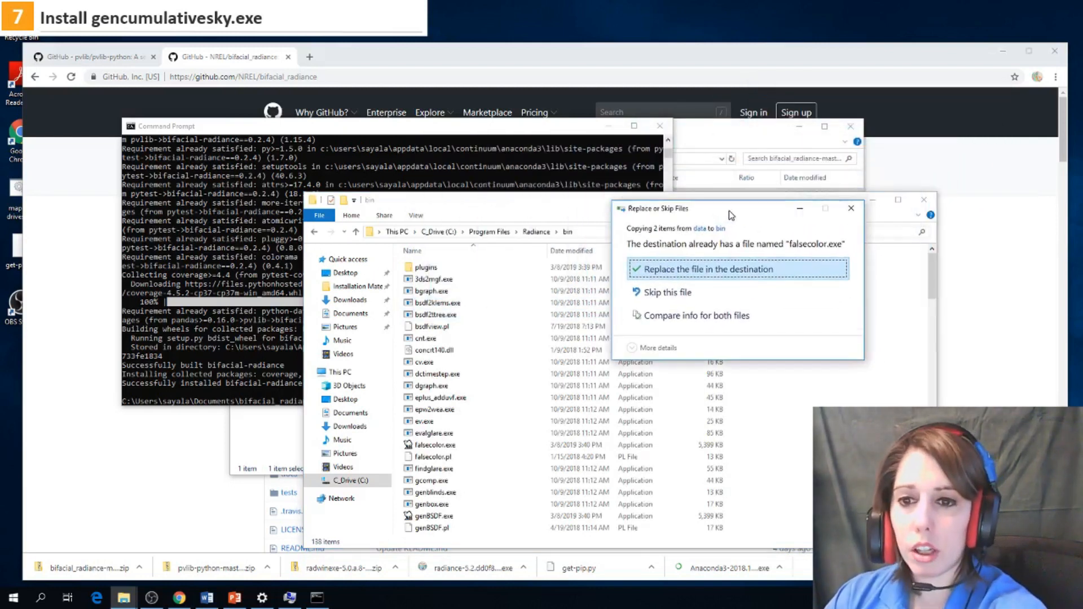
click(663, 273)
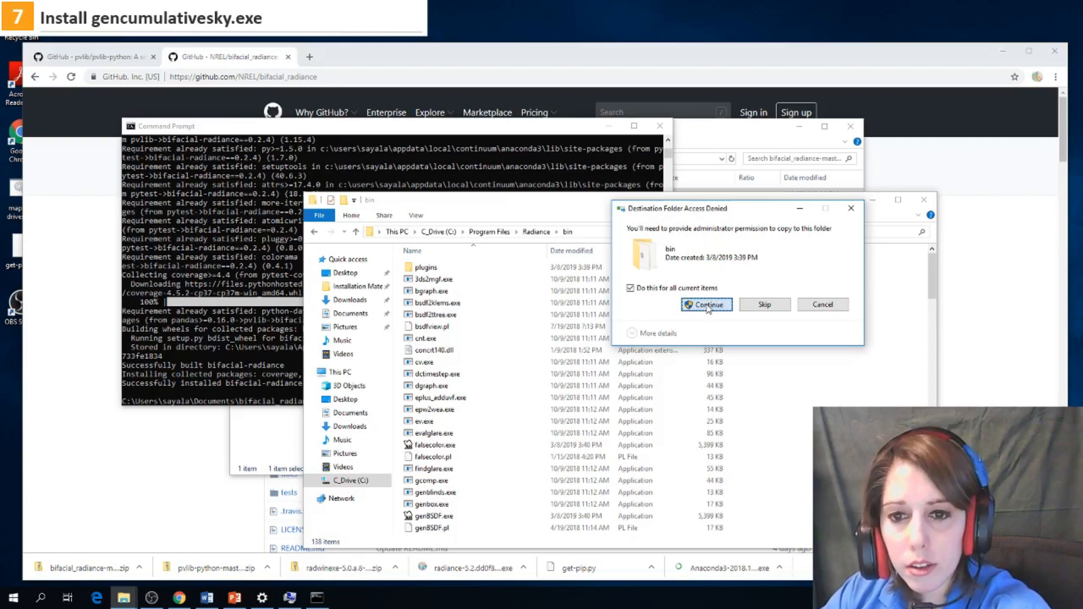
click(707, 305)
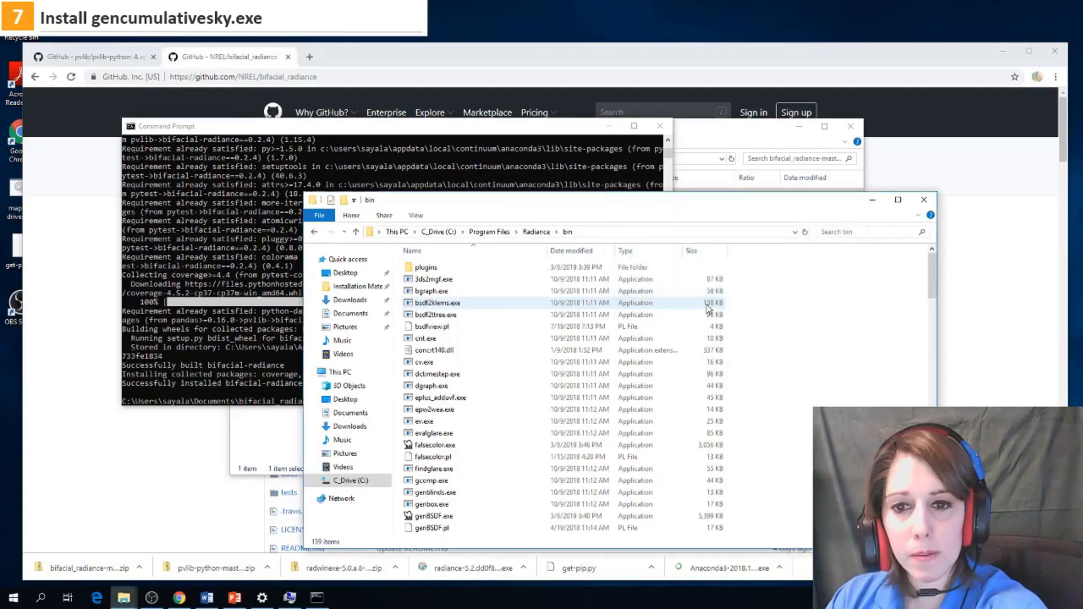
click(471, 439)
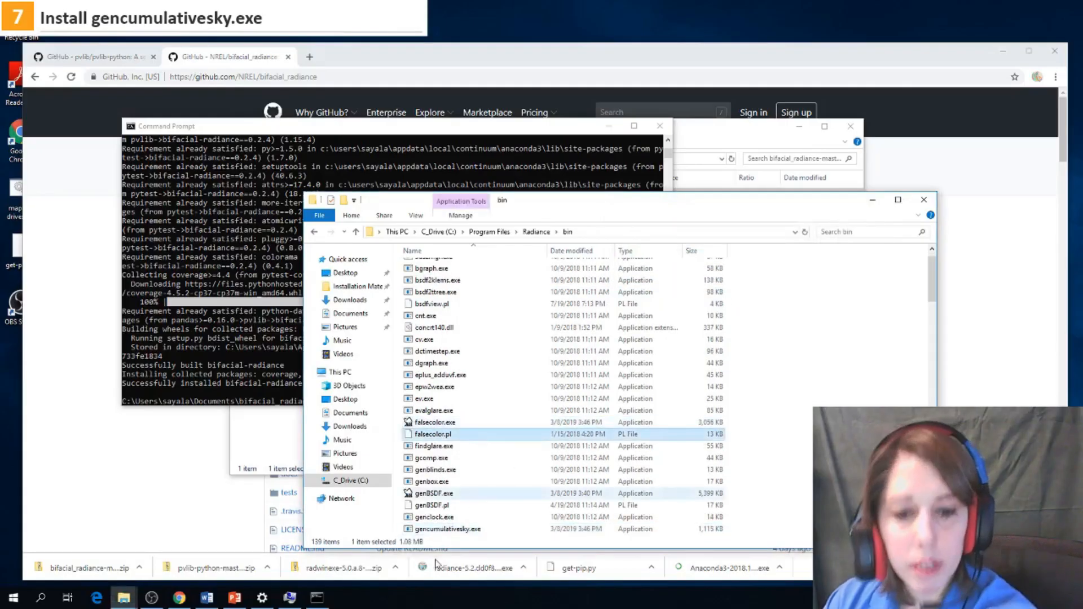
click(452, 528)
scroll(487, 512, down, 1)
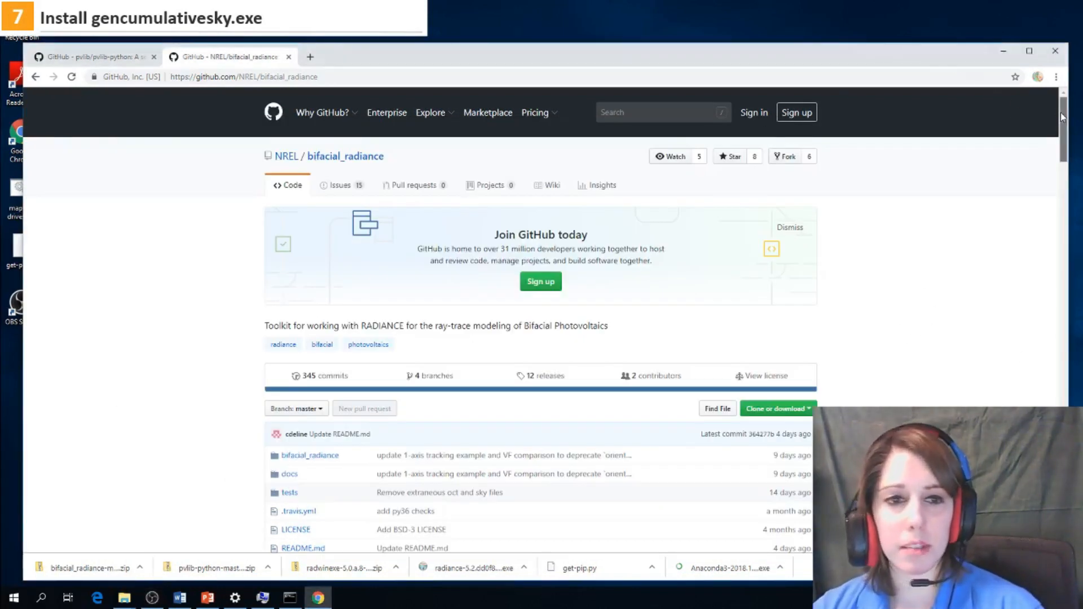
In the browser, review the installation steps of the bifacial_radiance README, highlighting the heading of step 2 on moving gencumulativesky.exe
scroll(1061, 127, down, 1)
drag(1061, 127, 1044, 214)
scroll(1044, 214, down, 3)
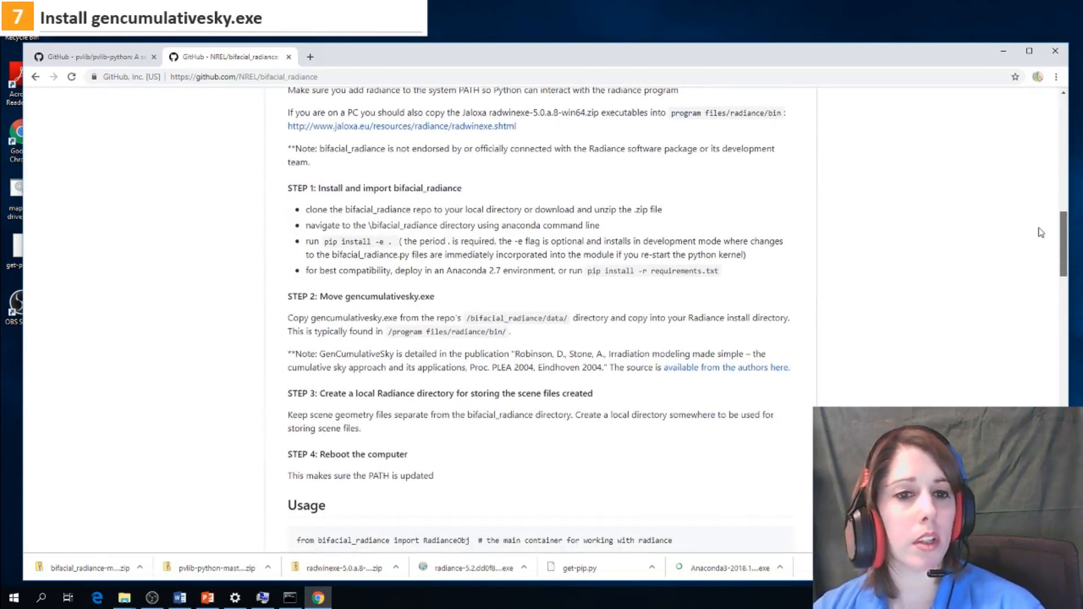
drag(309, 297, 451, 294)
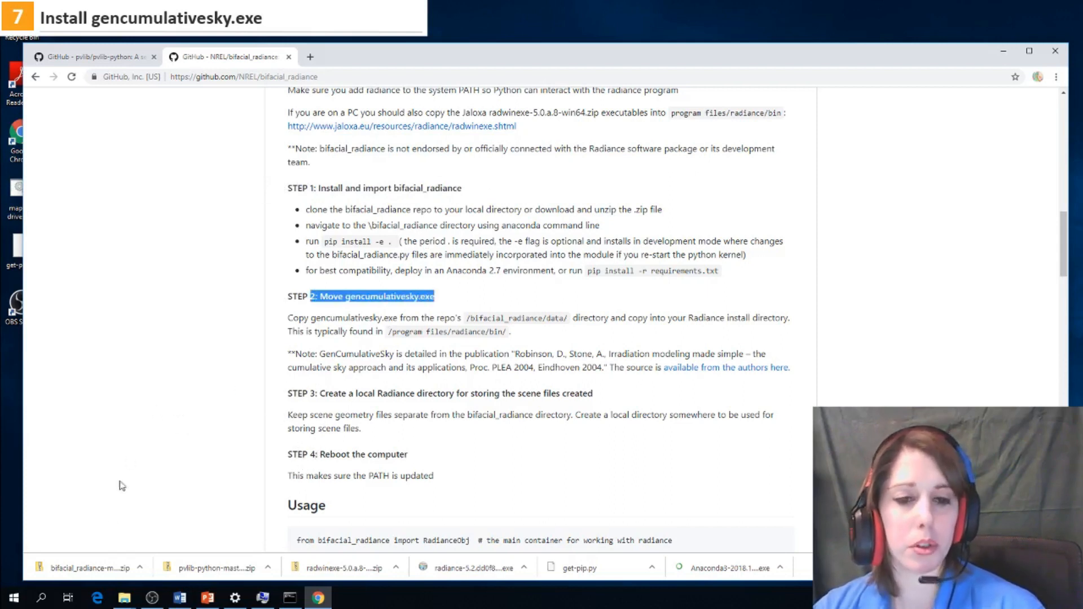
Open Anaconda Navigator, accept its welcome notice so it does not show again, and minimize the browser covering it
click(13, 598)
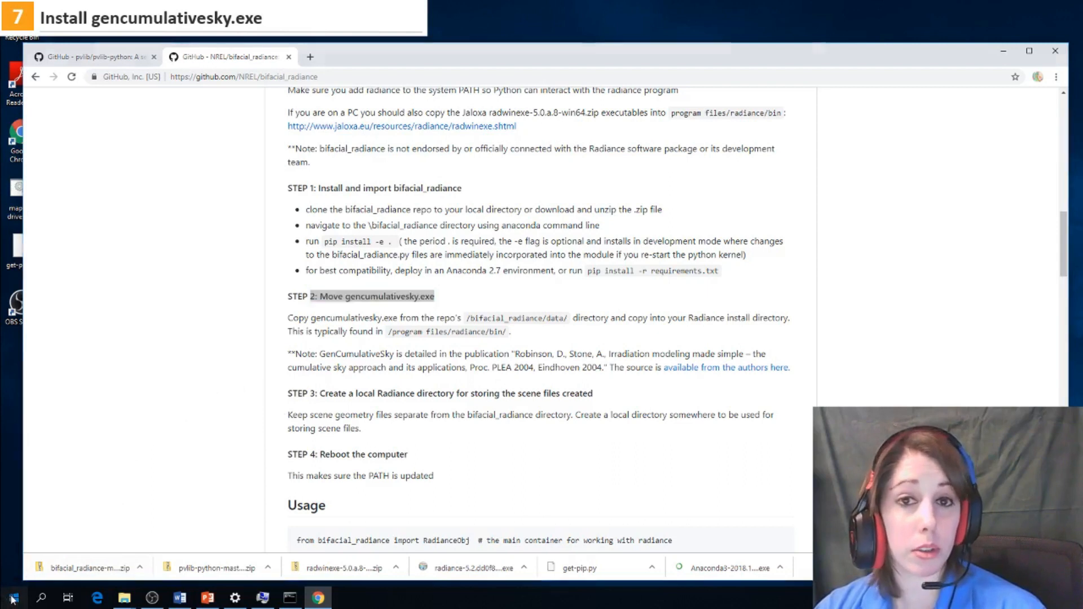
text(anac)
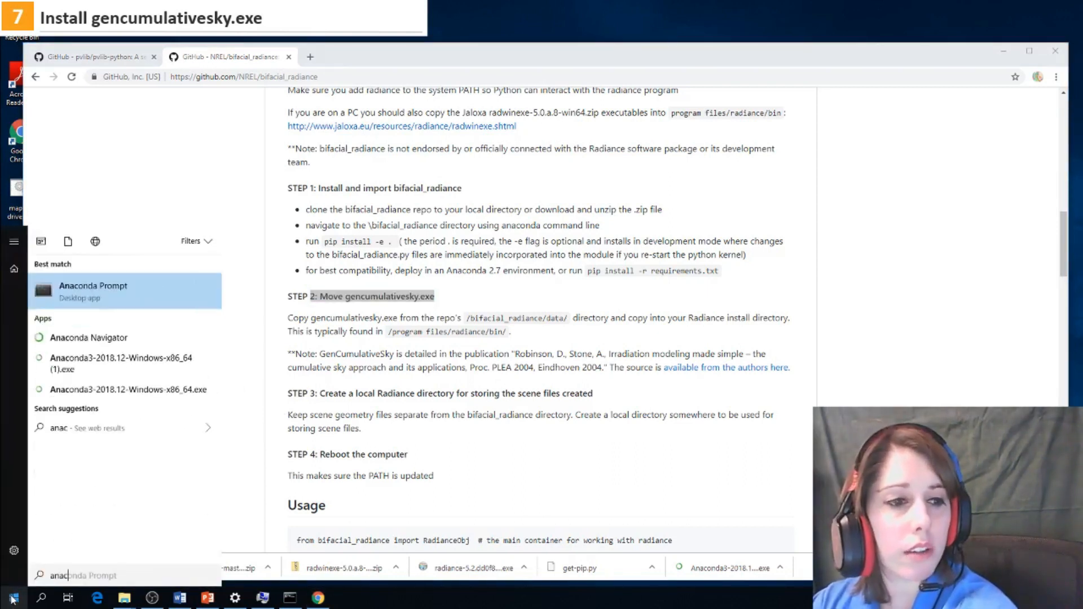
click(94, 339)
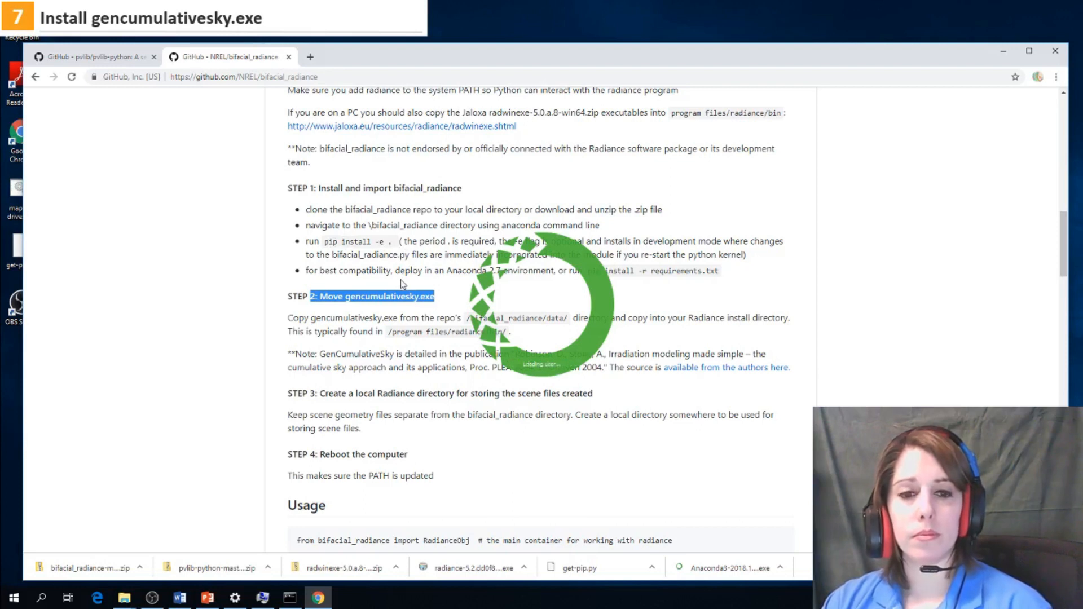
click(388, 292)
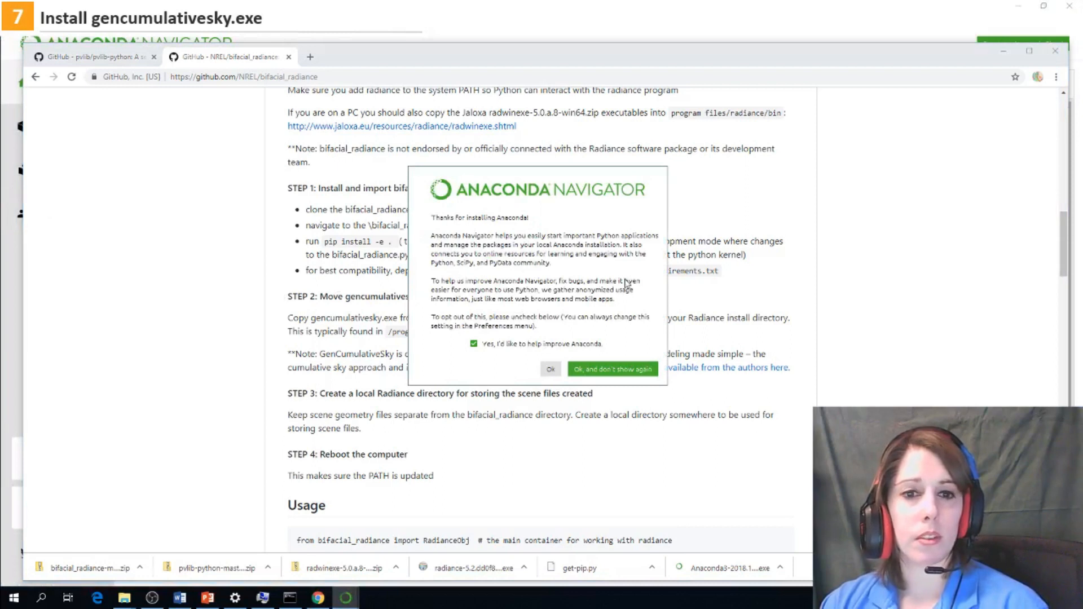
click(617, 369)
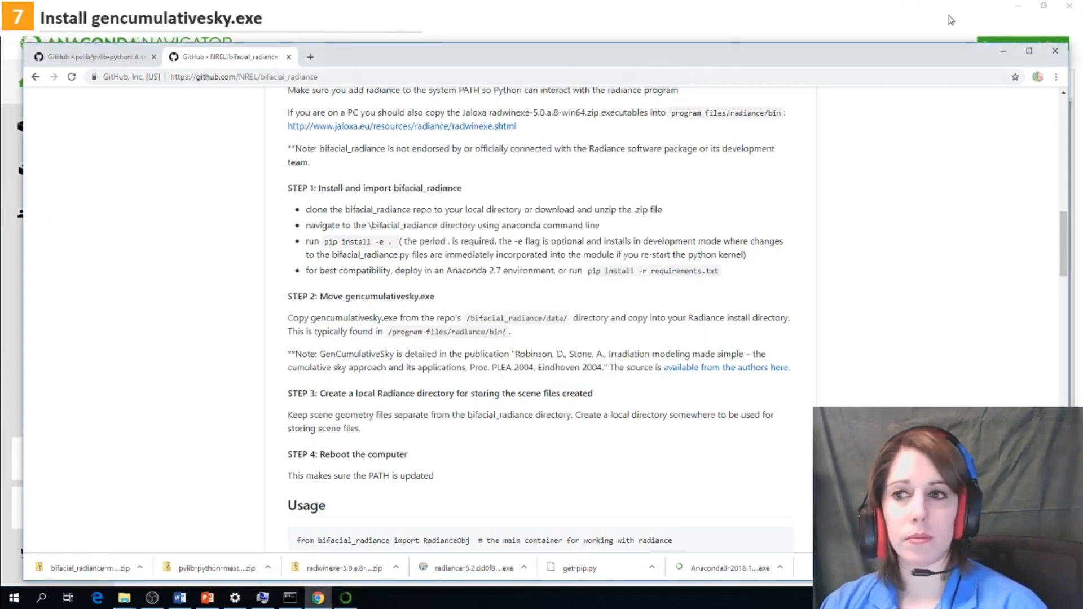
click(1003, 52)
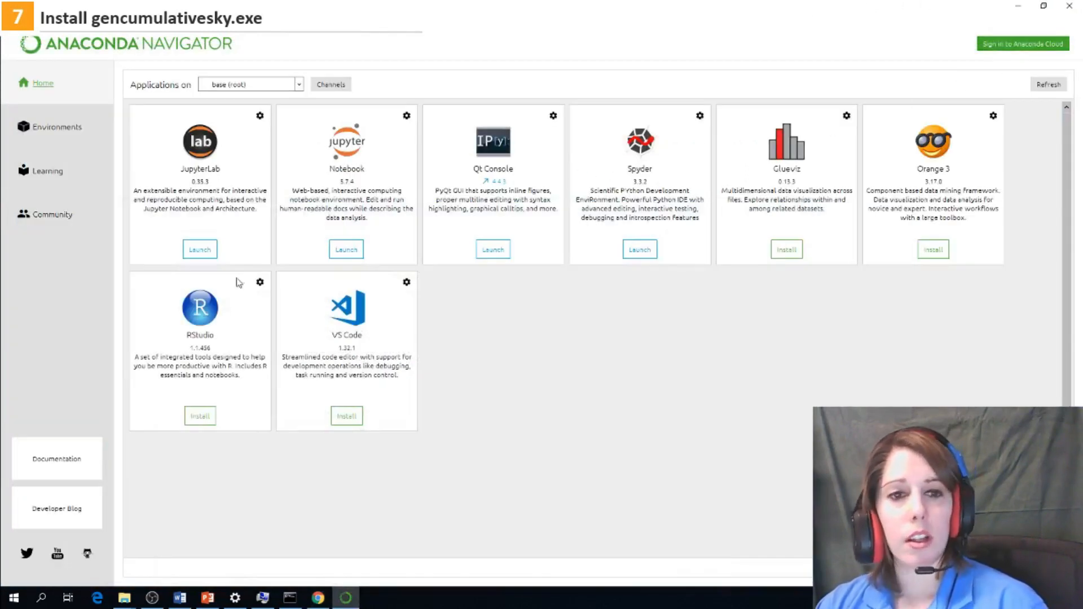
Launch Spyder from Anaconda Navigator, allow Python through the firewall on domain networks, and dismiss the Spyder update notice
click(639, 253)
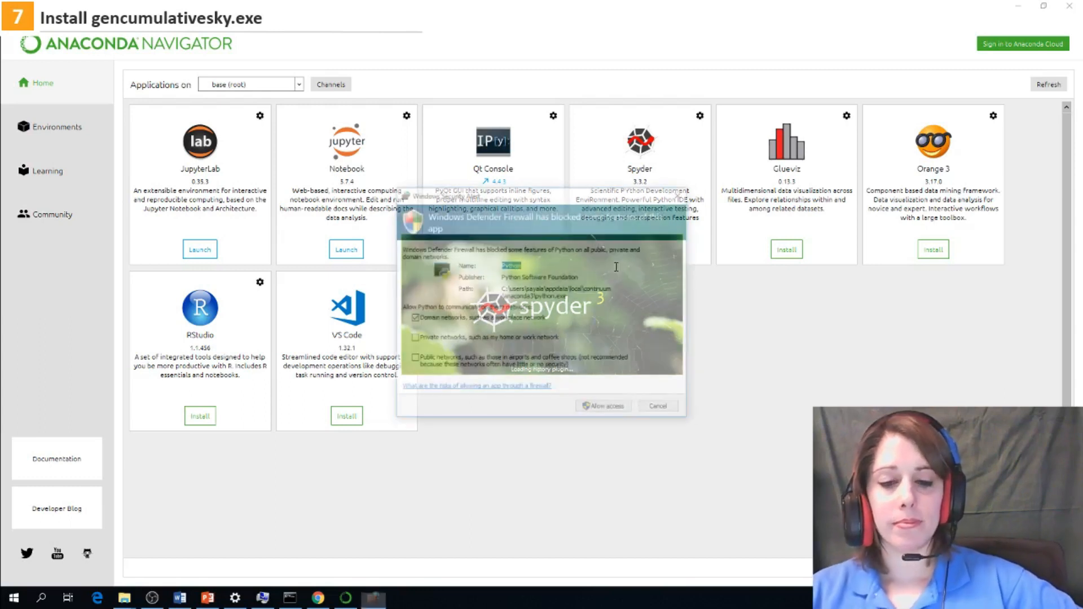
click(599, 407)
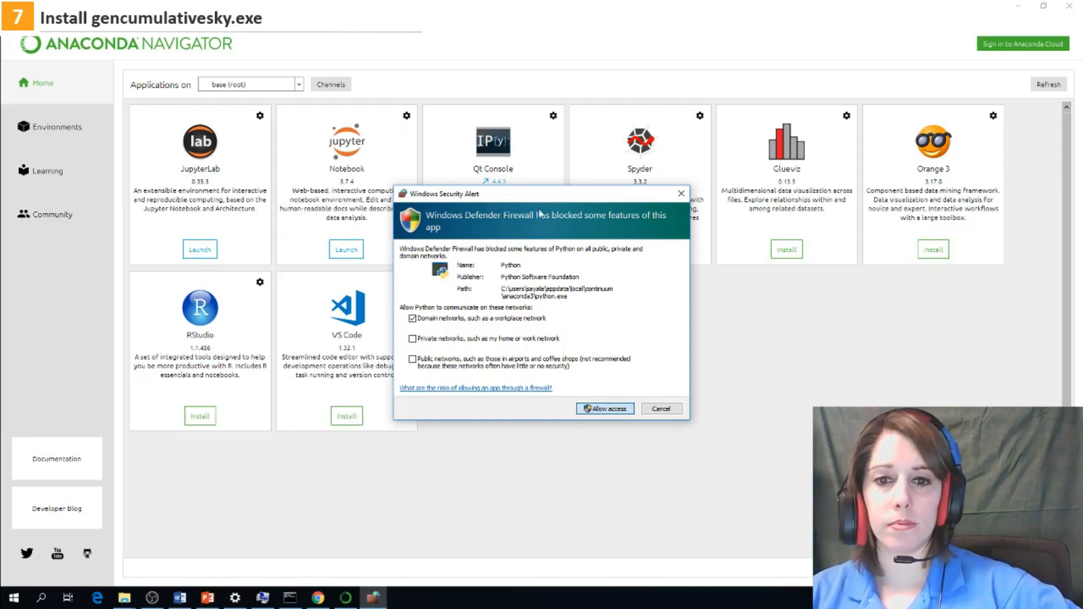
key(Return)
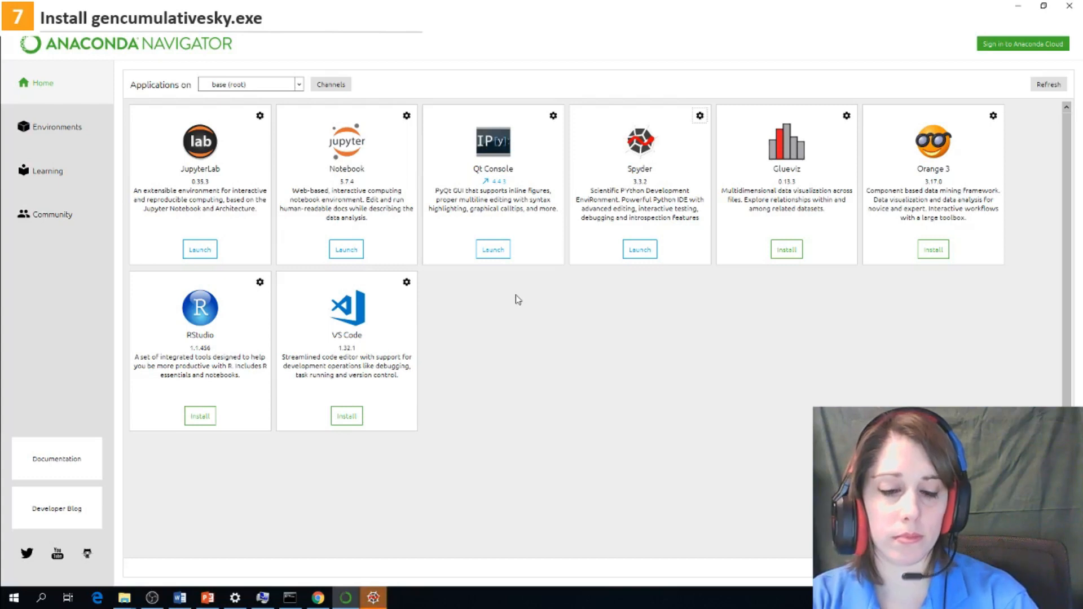
click(375, 596)
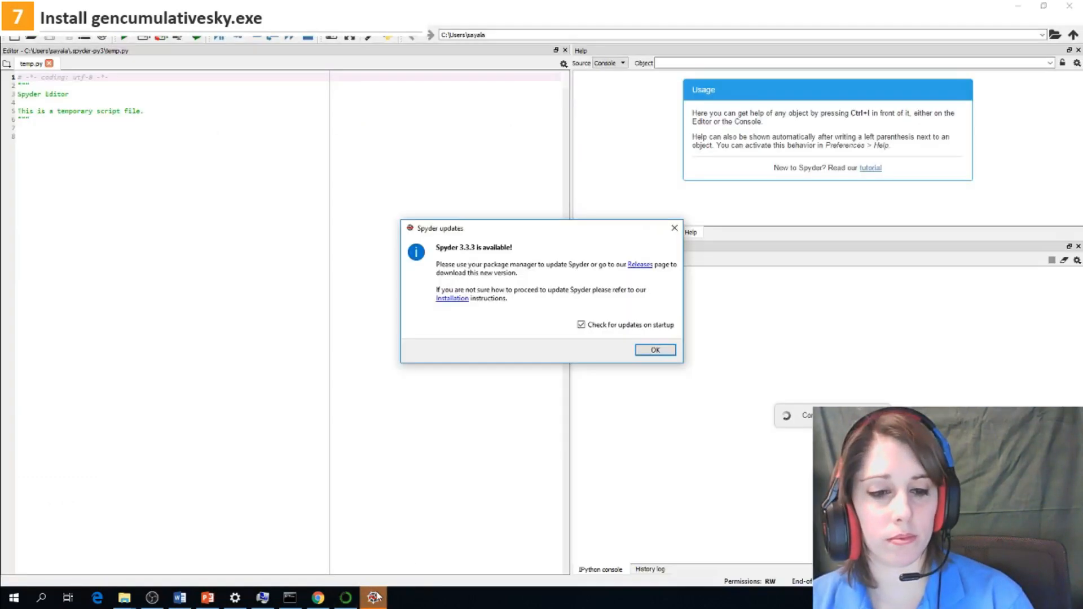
click(637, 348)
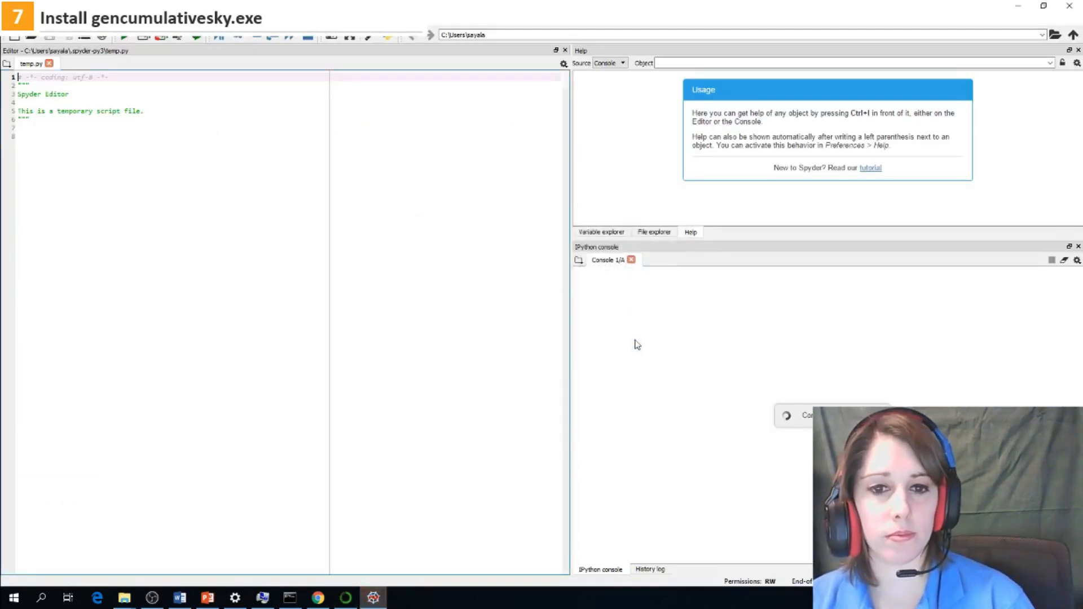
click(364, 191)
Open bifacial_radiance.py from Documents\bifacial_radiance-master\bifacial_radiance and run it in the current console with the file's directory as working directory
click(33, 38)
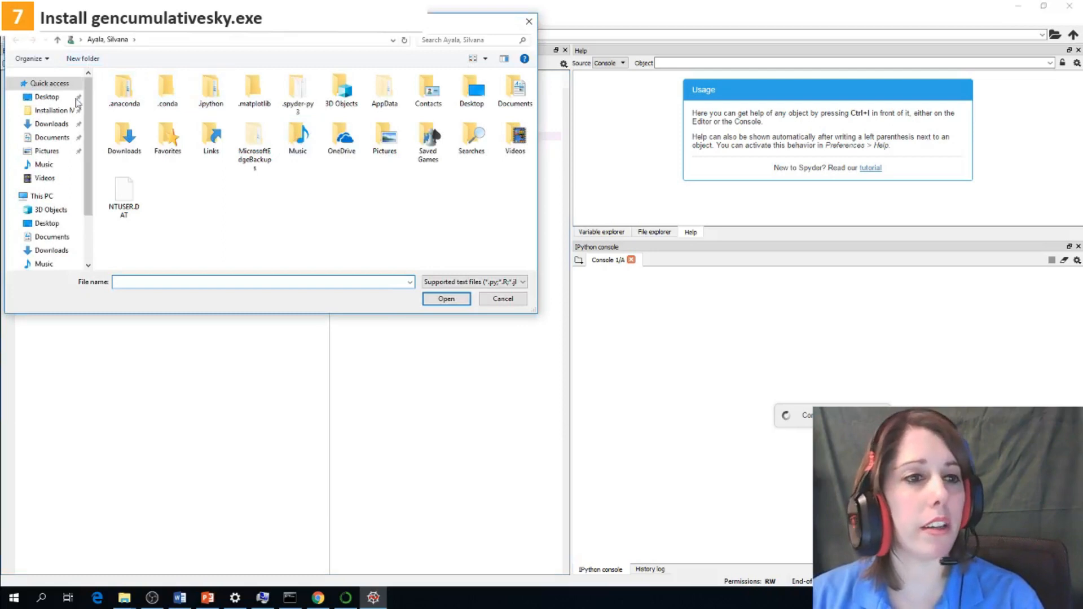
click(51, 138)
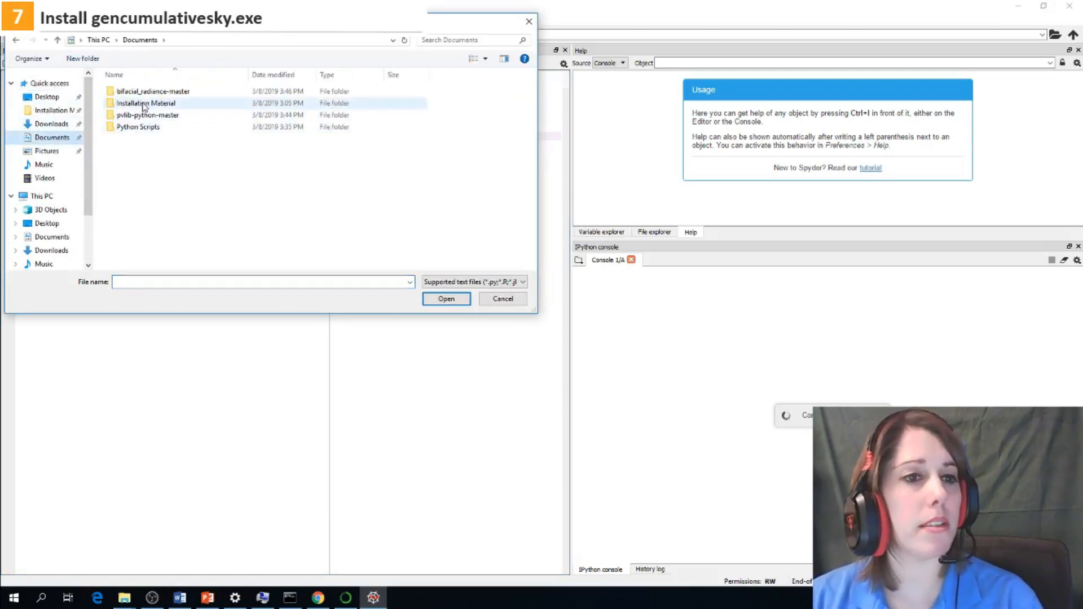
double_click(140, 91)
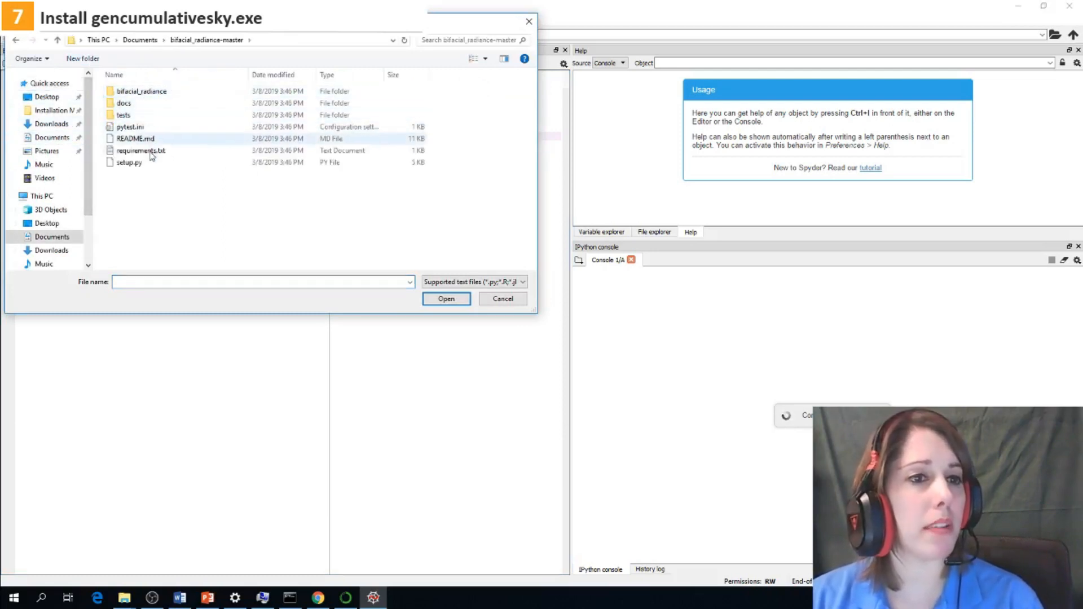
double_click(139, 91)
double_click(152, 115)
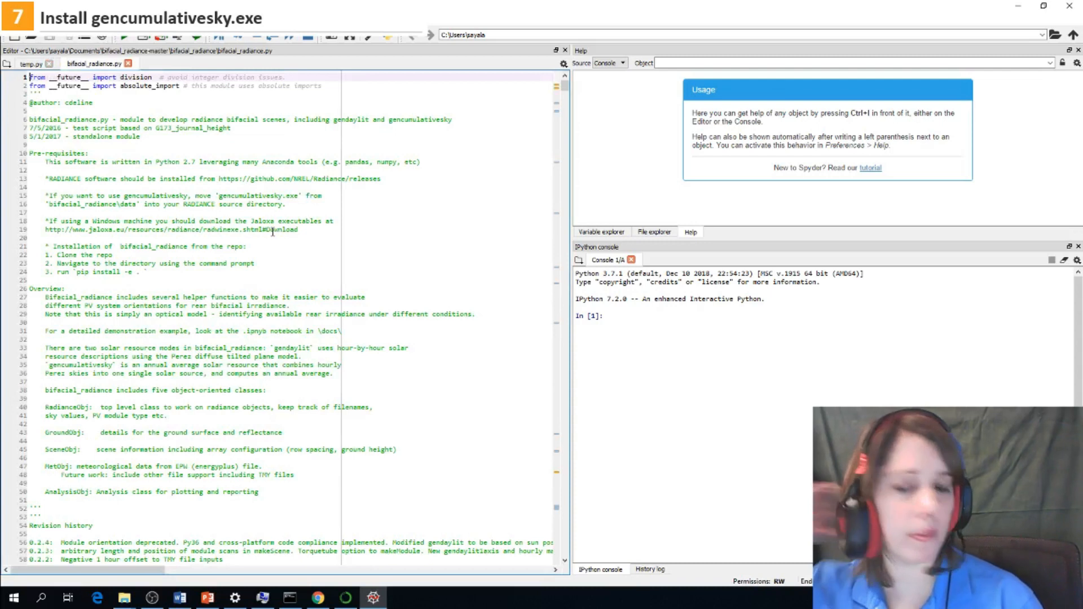
key(F5)
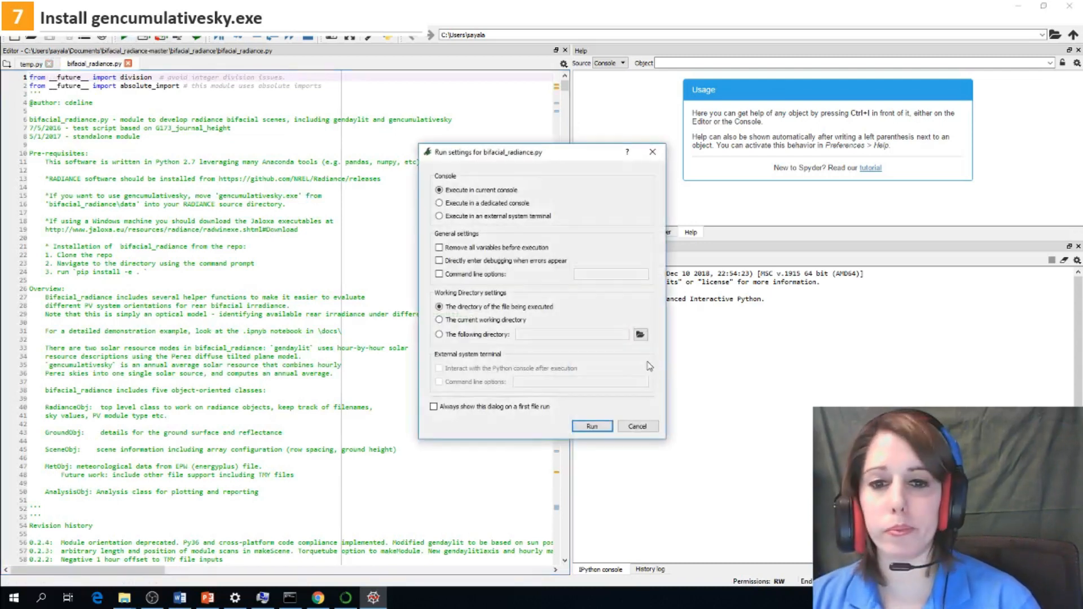
click(587, 426)
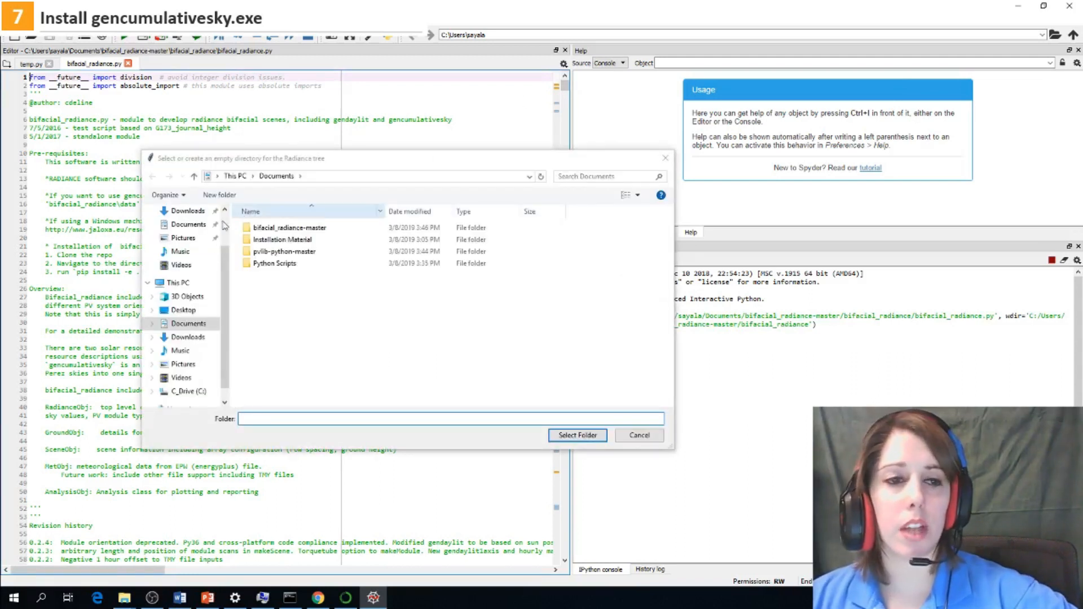
Create a folder named Test1 in Documents, select it as the Radiance tree directory, and check the console output
click(188, 224)
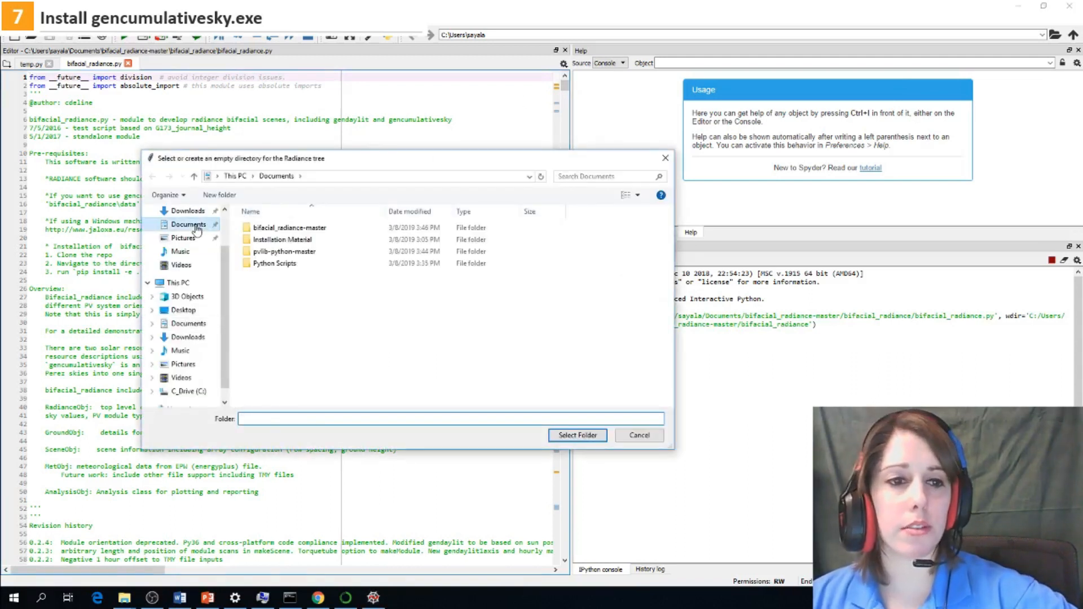
click(229, 199)
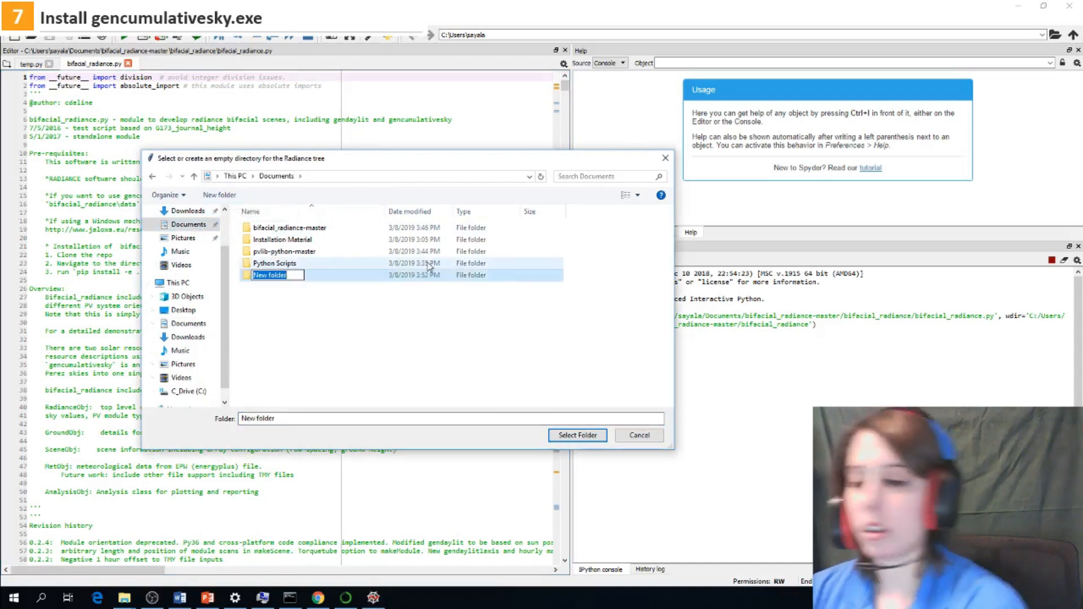
text(Test)
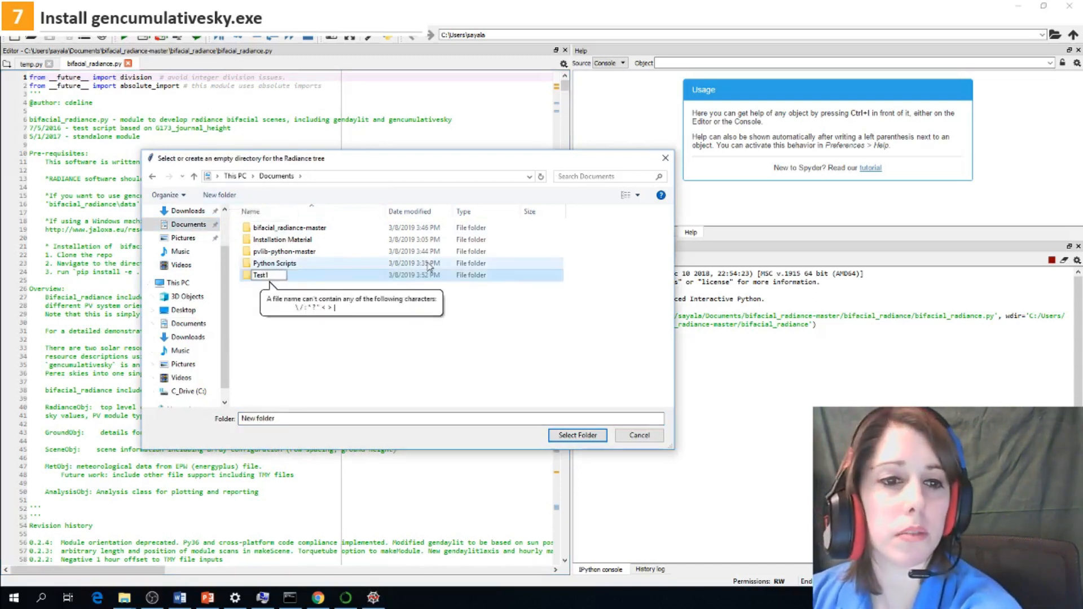
text(1)
key(Return)
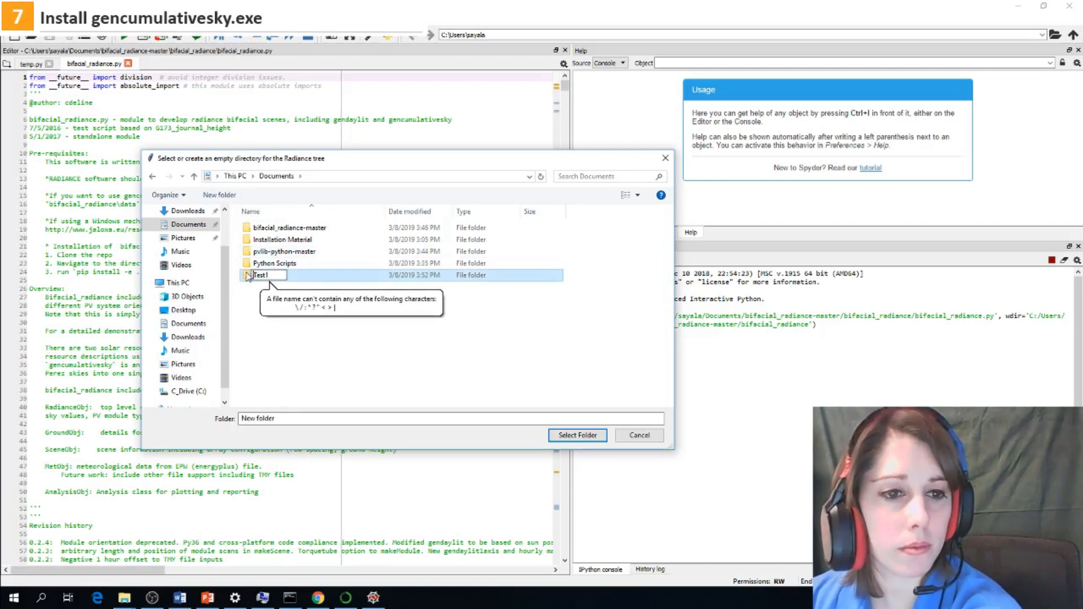
click(574, 434)
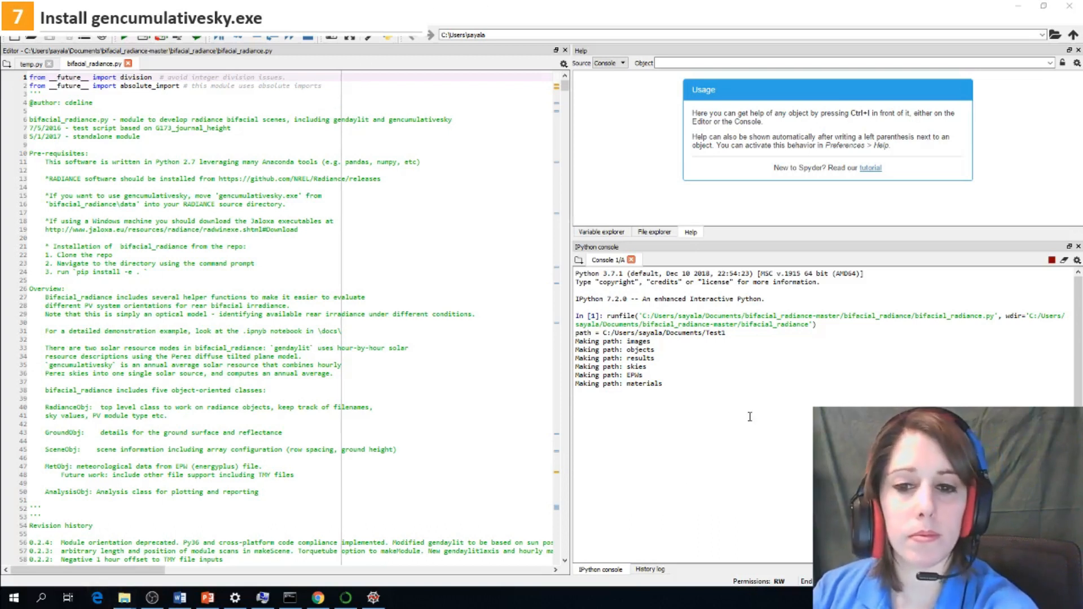
drag(678, 383, 581, 337)
click(651, 375)
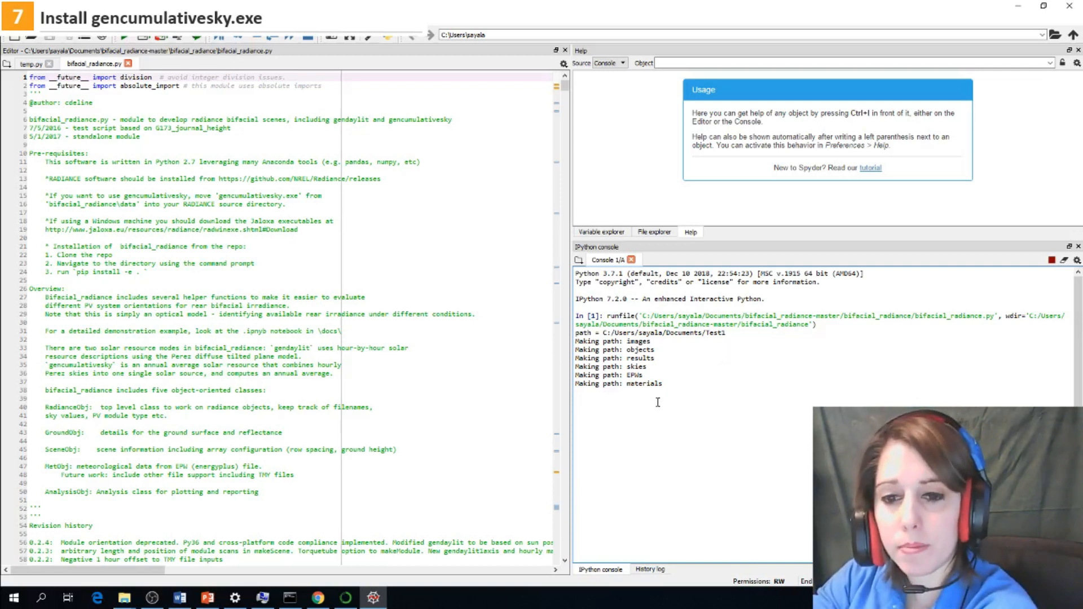
Review the example simulation at the end of bifacial_radiance.py, including the test folder, scene dictionary and getEPW coordinates
drag(565, 86, 580, 561)
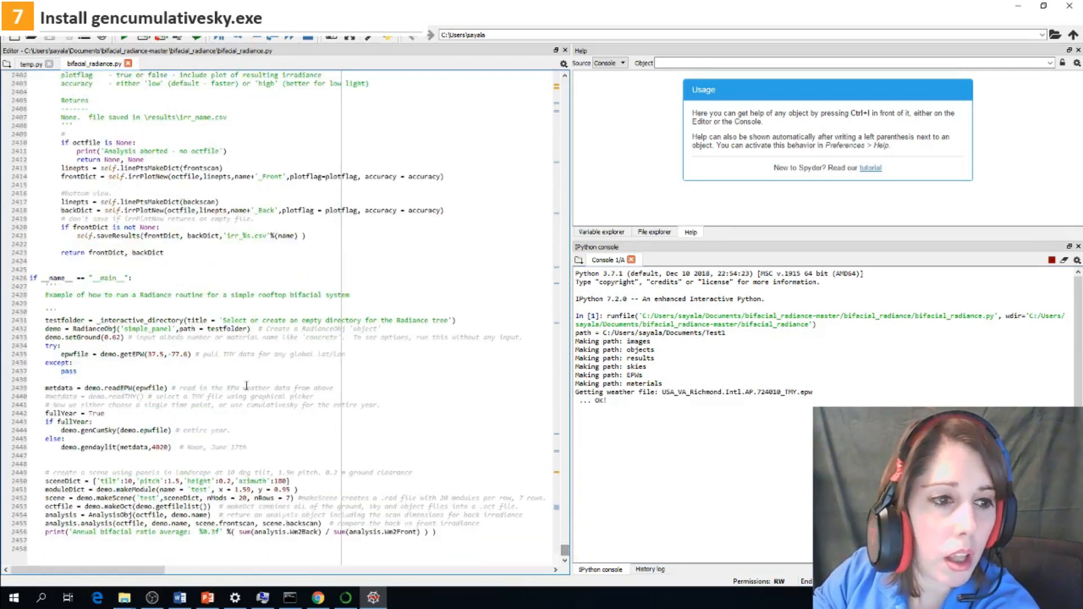
drag(43, 319, 271, 355)
drag(96, 481, 289, 481)
click(238, 481)
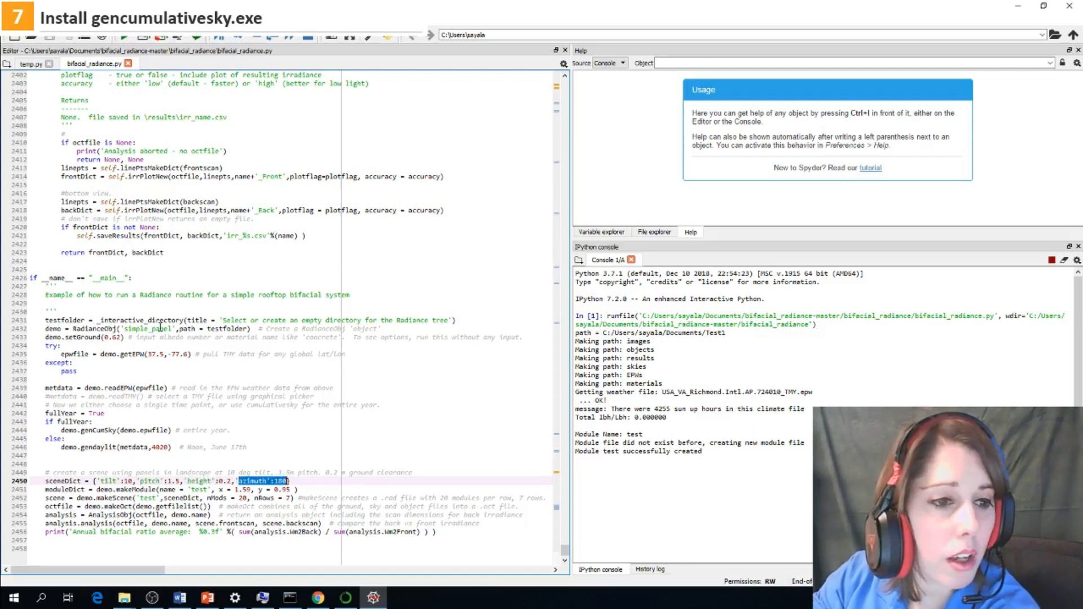
drag(145, 354, 191, 353)
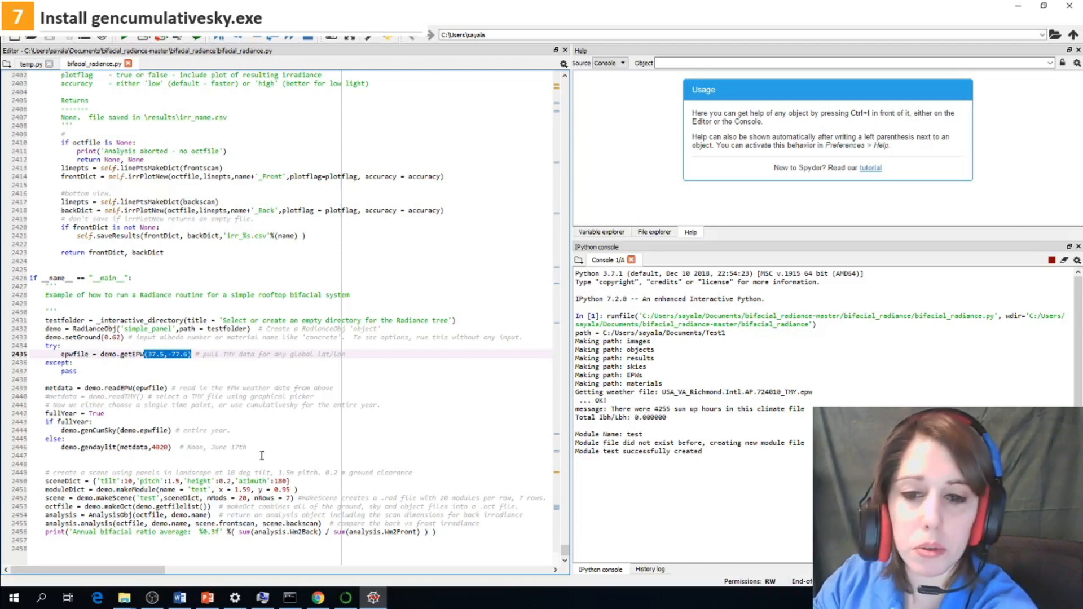
Inspect the Test1 folder in Documents and its results subfolder in File Explorer, and minimize the window
mouse_move(127, 603)
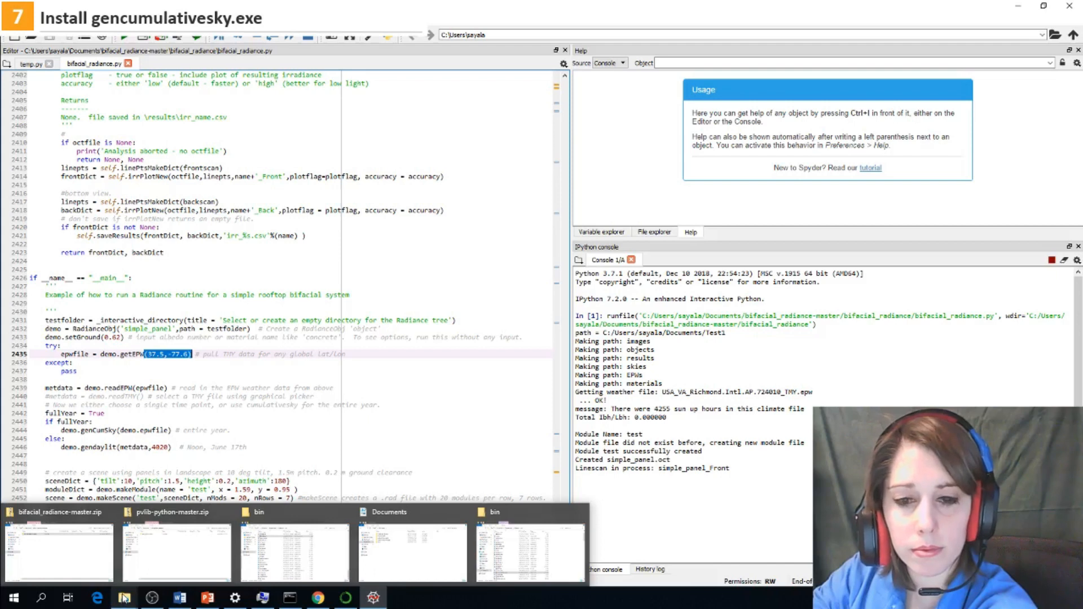
click(530, 553)
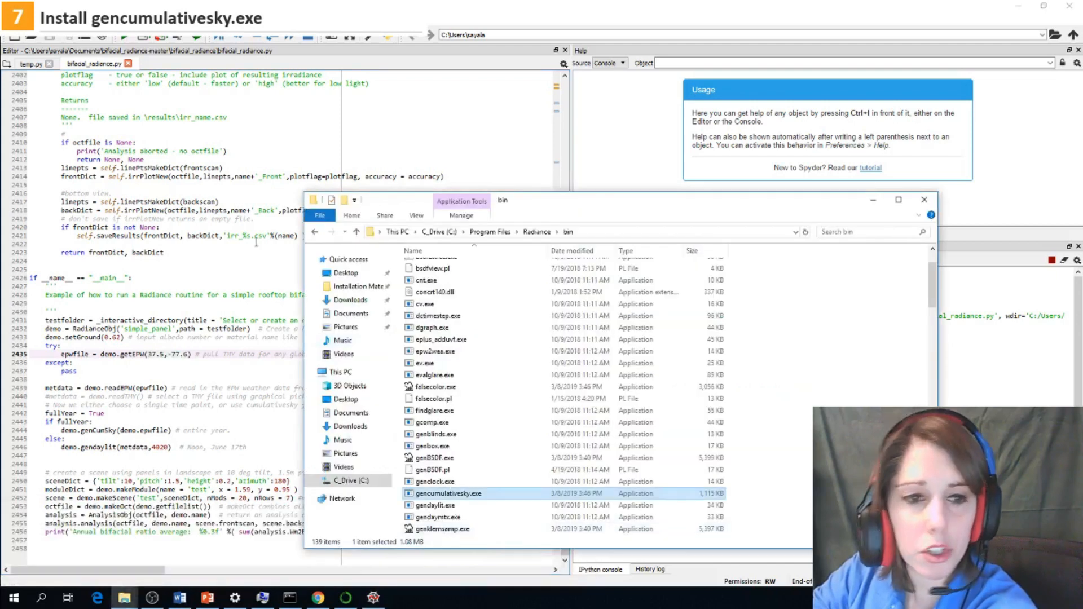
click(356, 316)
double_click(432, 315)
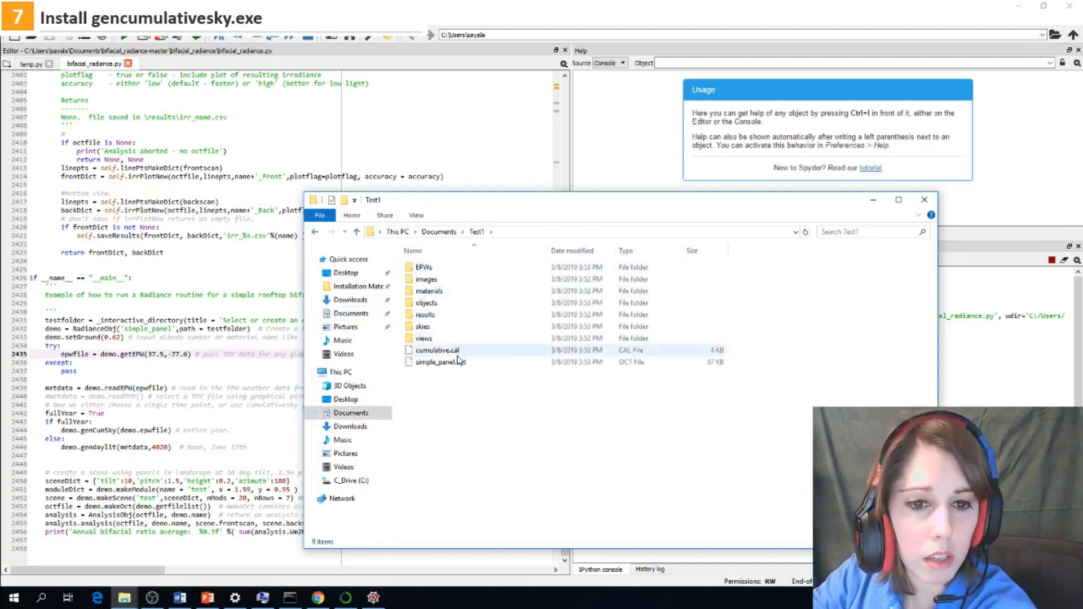
double_click(438, 316)
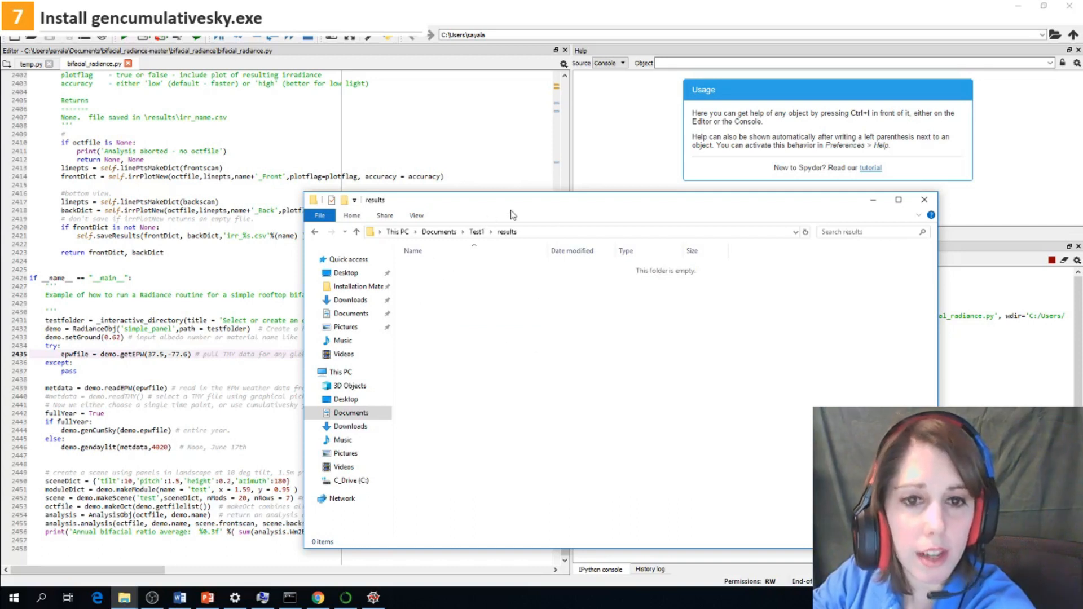
click(874, 201)
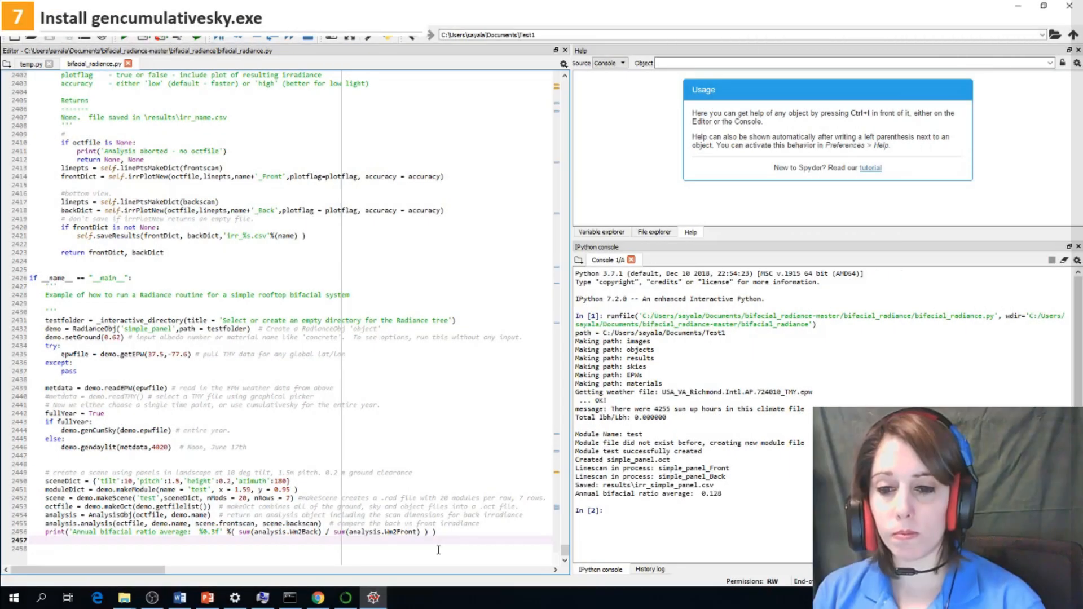
Check the saved file name and annual bifacial ratio in the console, and find irr_simple_panel.csv in the results folder
drag(714, 485, 635, 486)
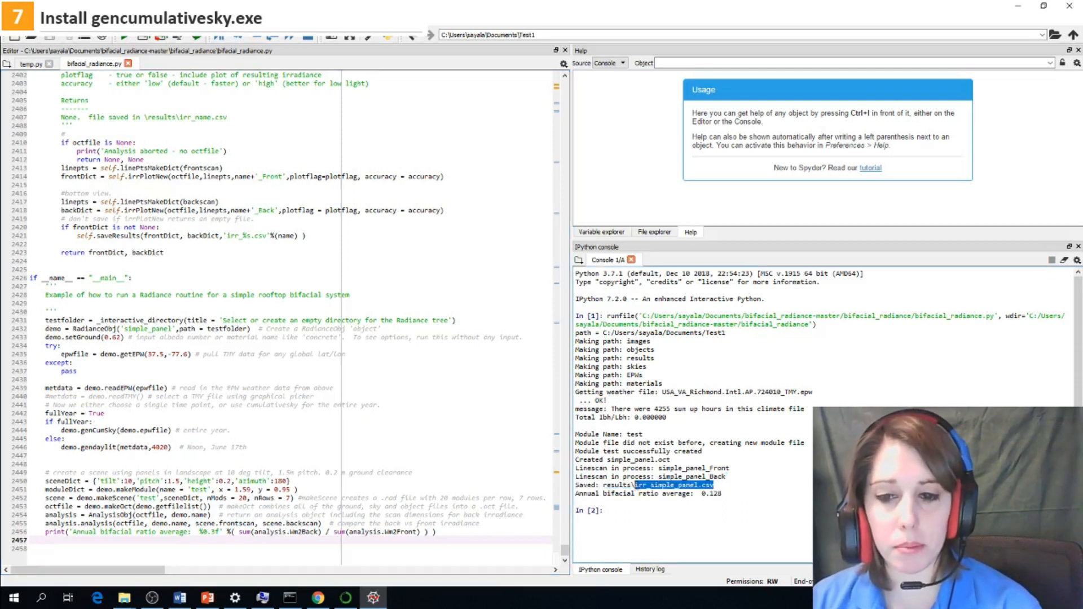
double_click(715, 494)
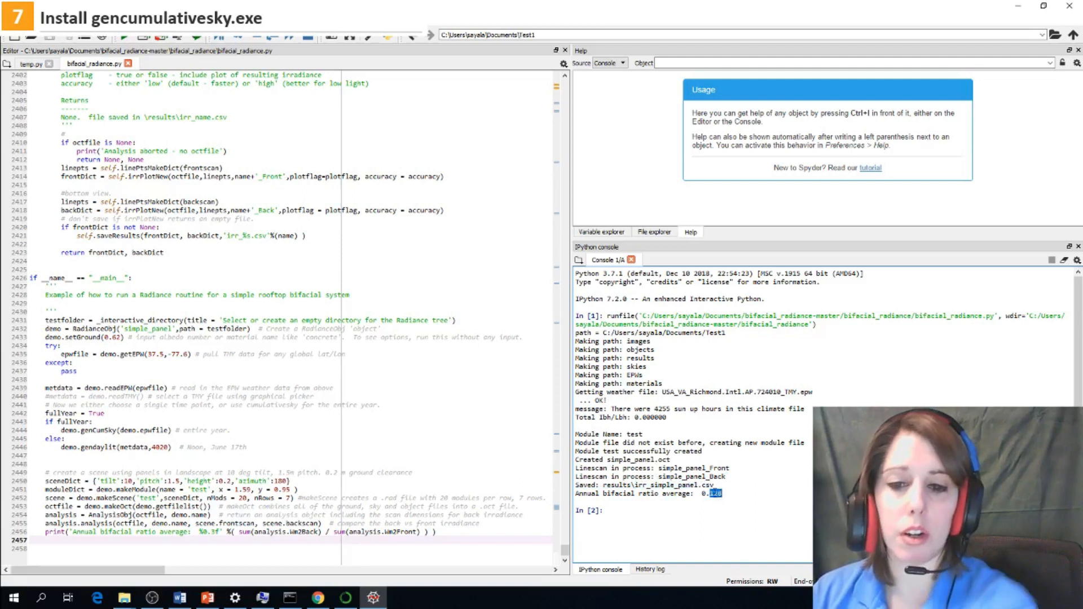
drag(705, 494, 712, 495)
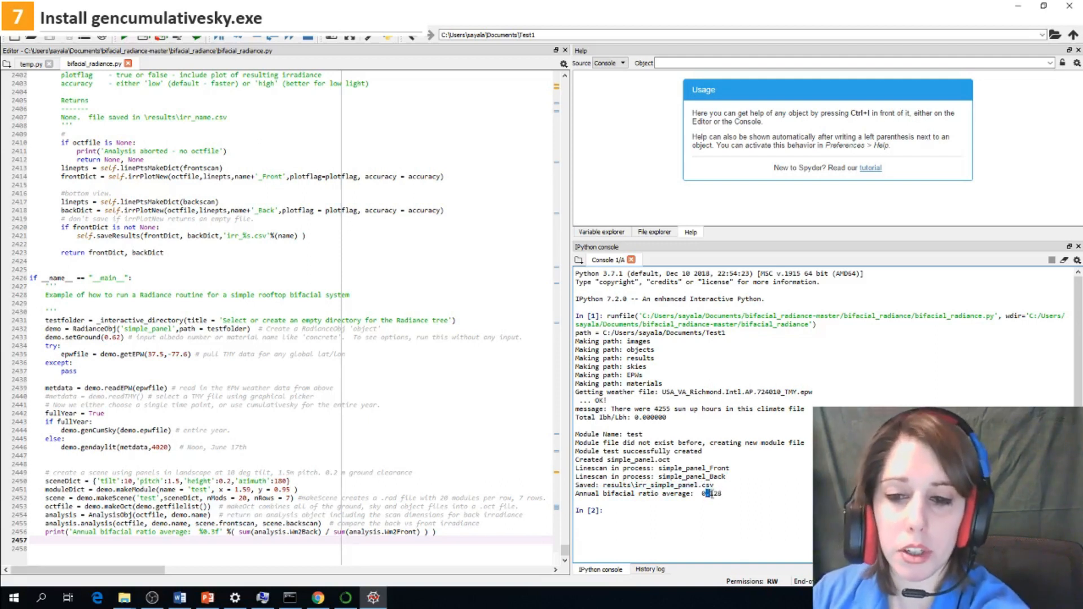
key(alt+Tab)
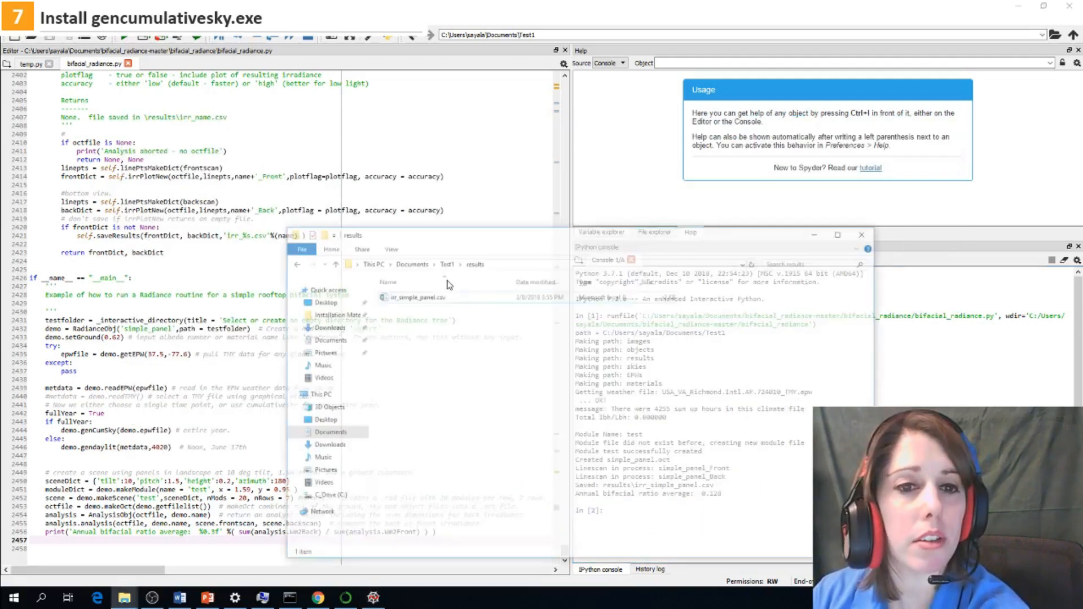
click(447, 269)
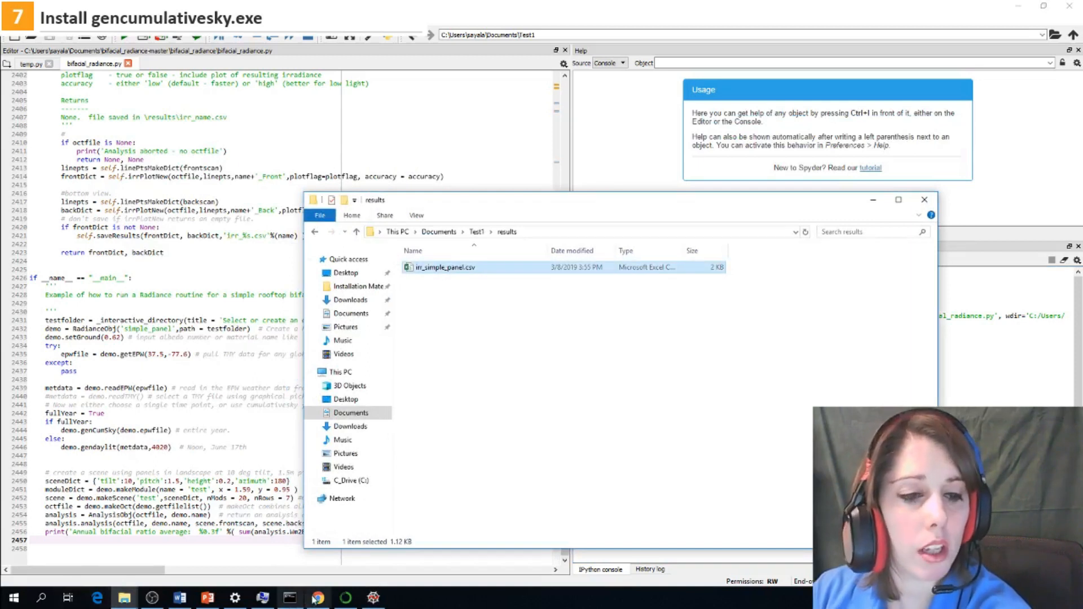
Launch Jupyter Notebook from Anaconda Navigator and open bifacial_radiance examples.ipynb from Documents/bifacial_radiance-master/docs
click(346, 599)
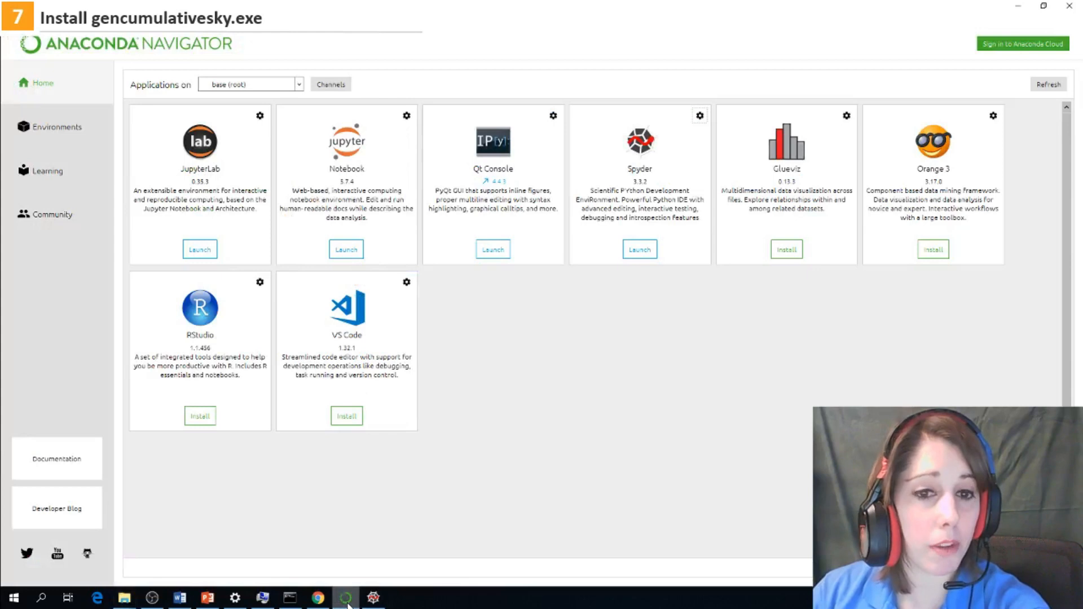
click(346, 249)
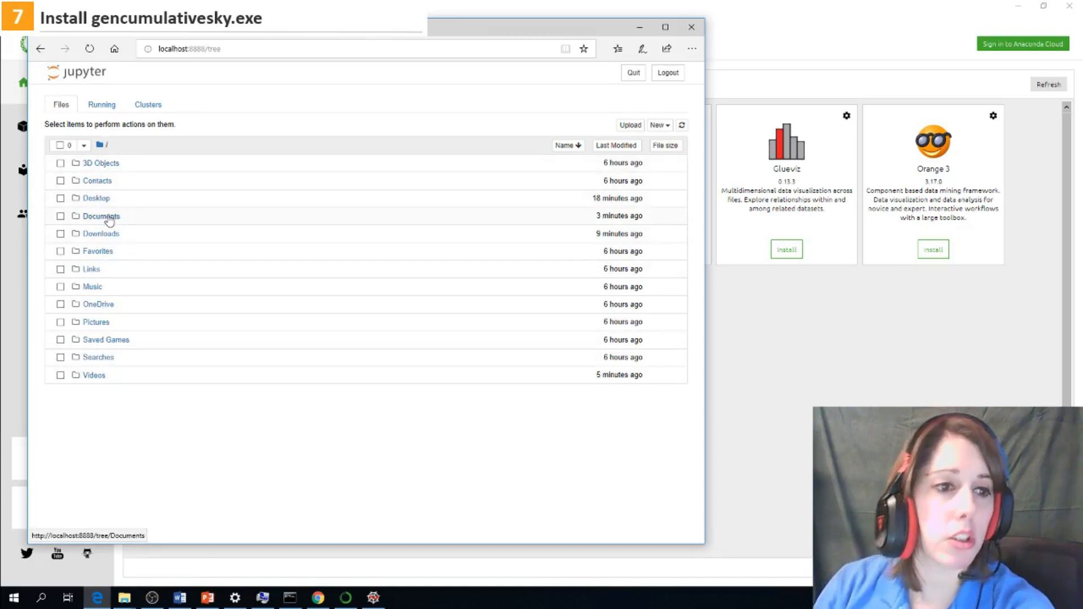
click(107, 217)
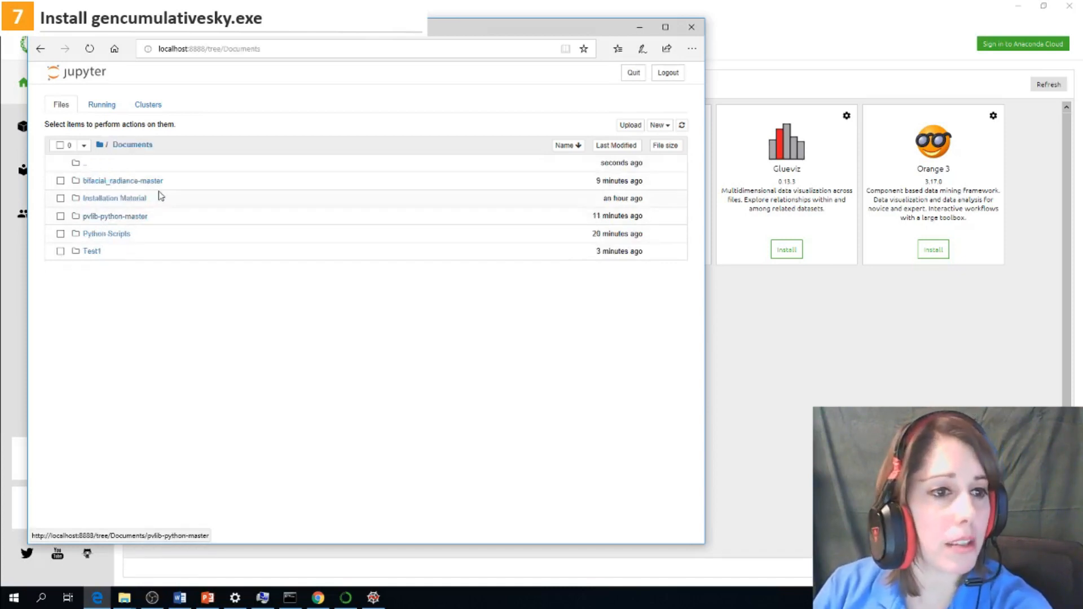
click(136, 182)
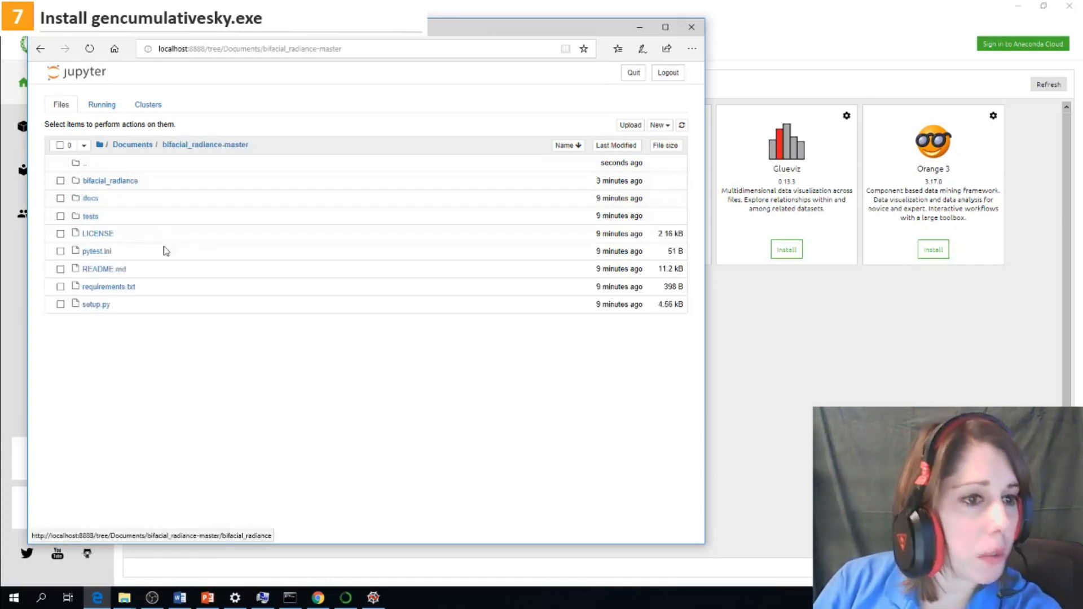
click(90, 199)
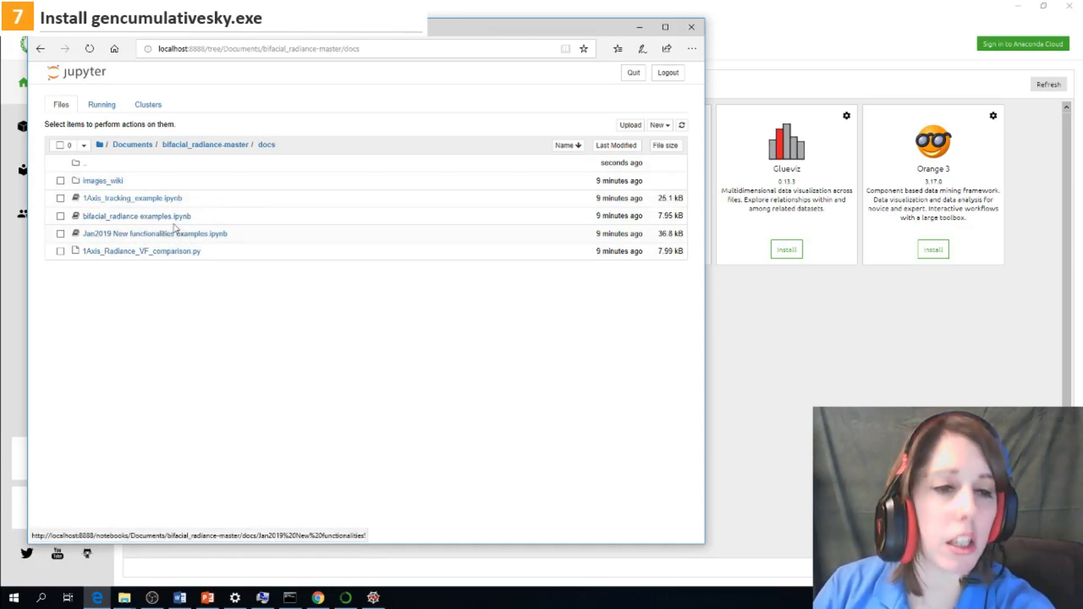
click(135, 217)
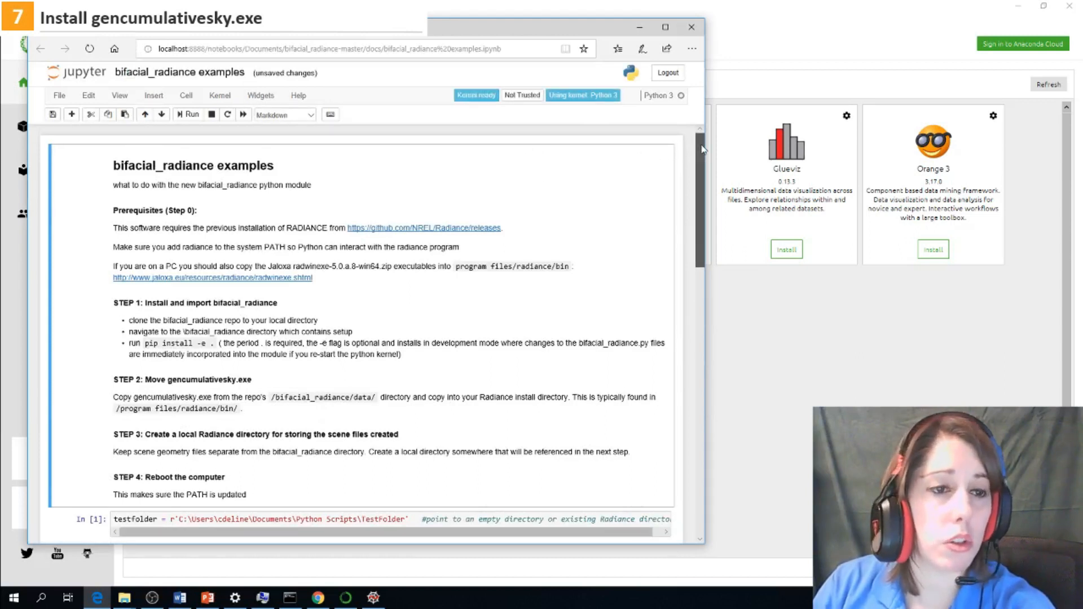
Run the notebook's testfolder cell and the cell importing bifacial_radiance and numpy
scroll(704, 153, down, 1)
drag(703, 160, 715, 260)
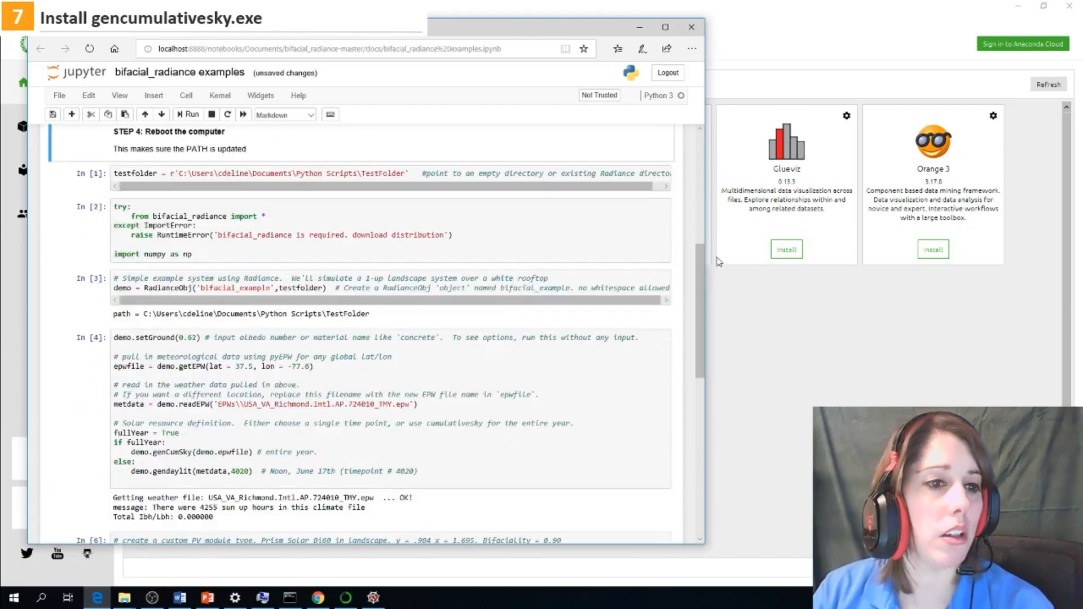
click(435, 175)
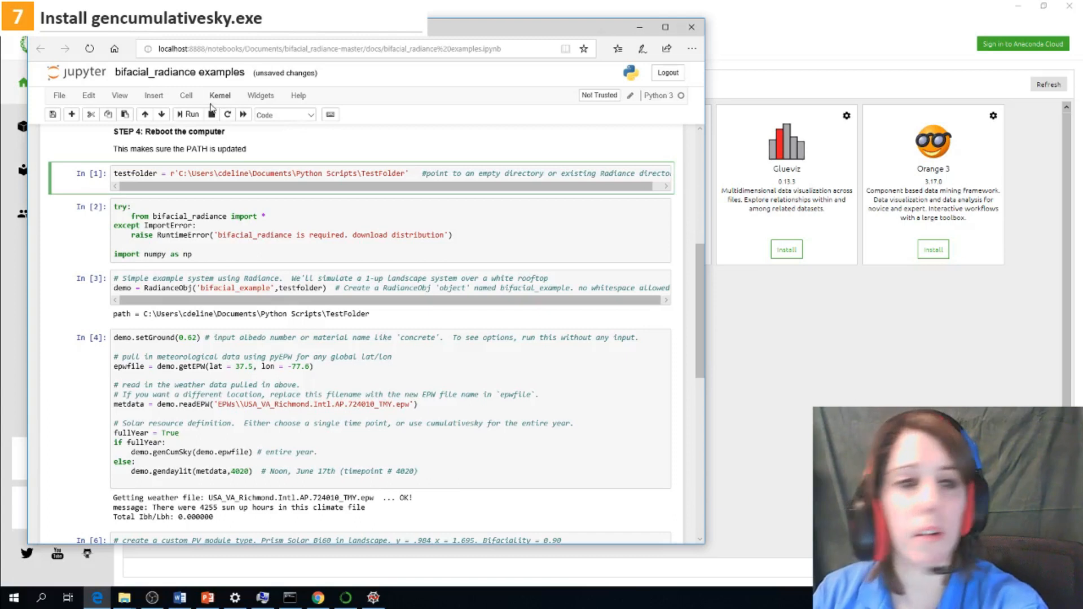
click(188, 114)
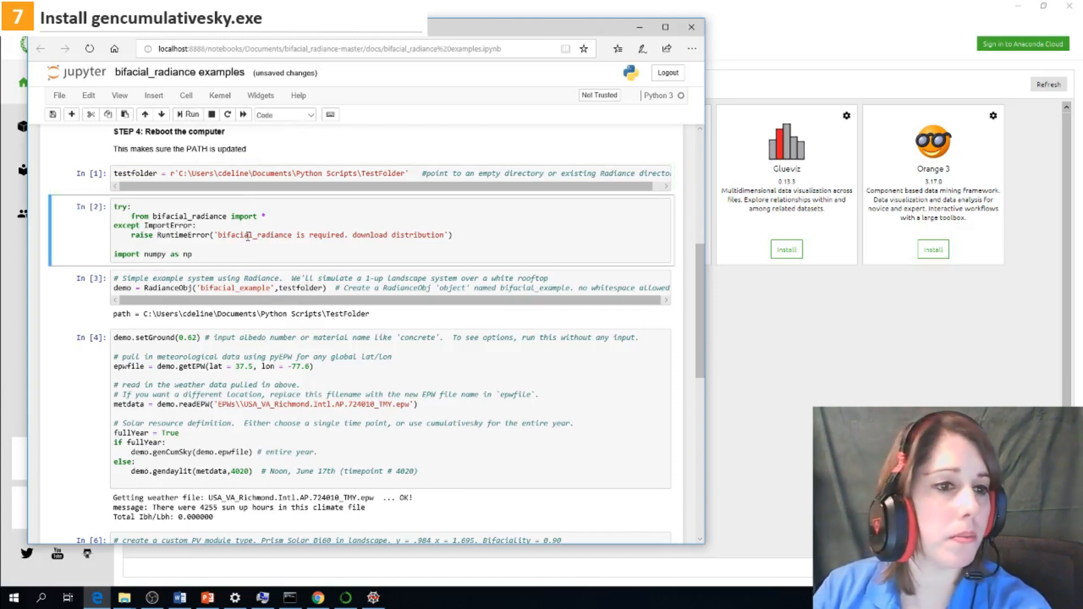
click(188, 115)
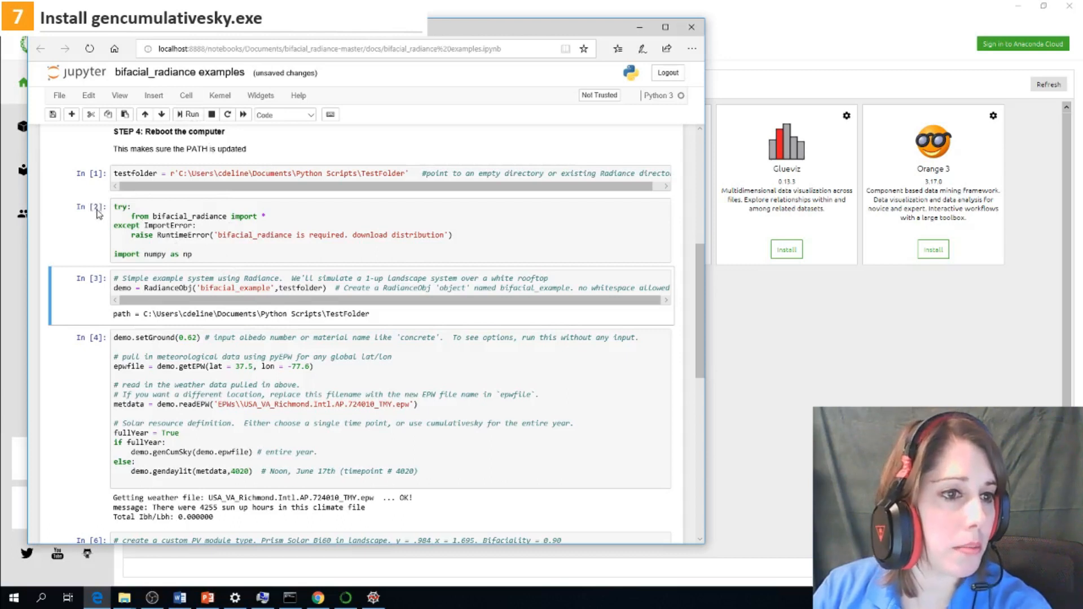
Examine the notebook's remaining example cells and outputs, from the RadianceObj and weather data to the scene creation and analysis code
click(162, 287)
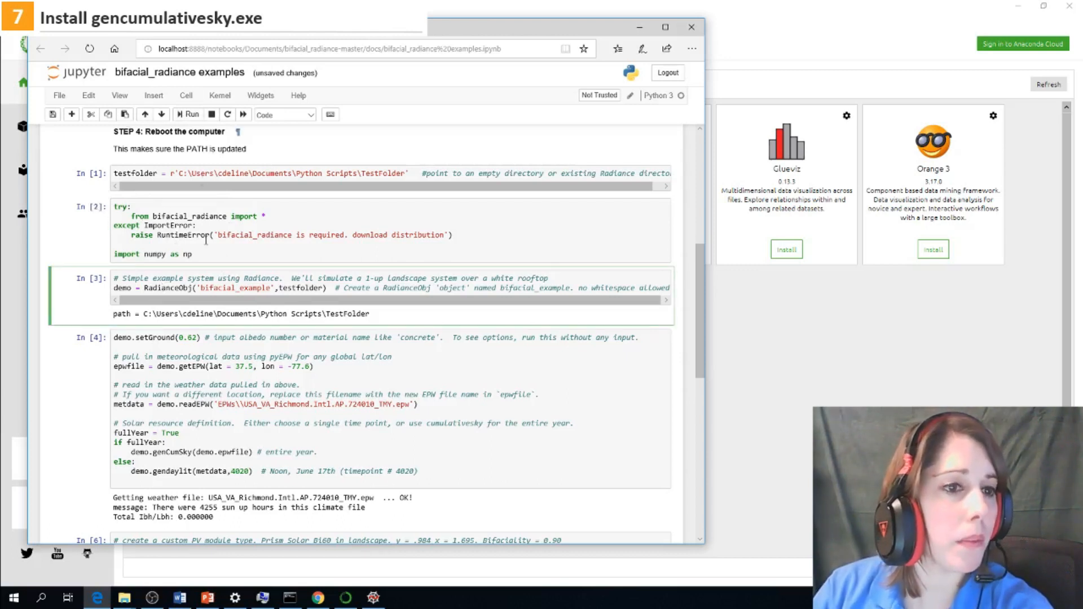
scroll(160, 424, down, 2)
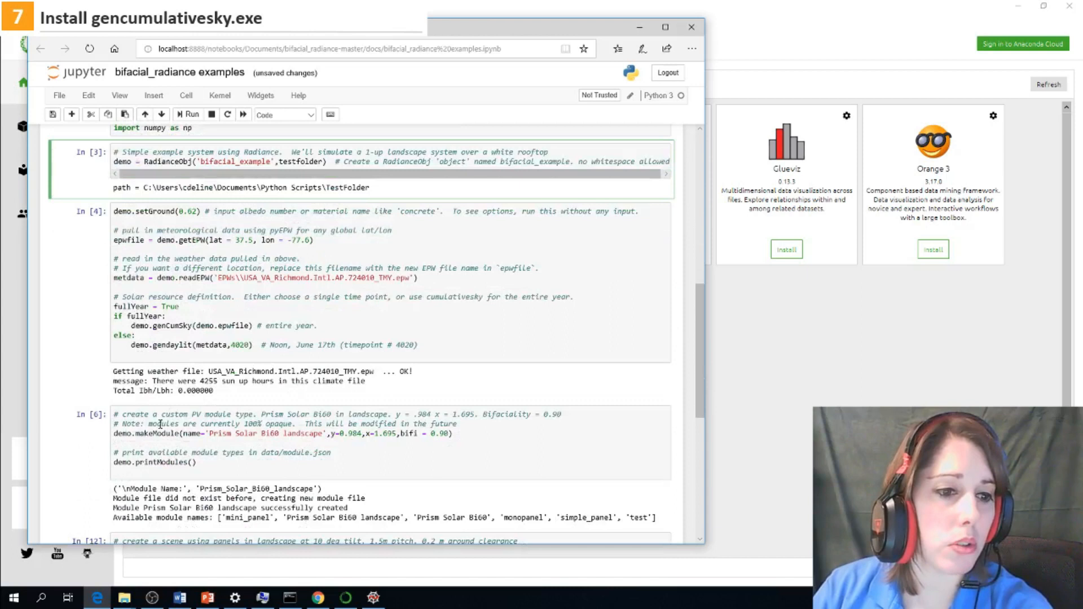
drag(117, 369, 246, 396)
scroll(167, 326, down, 4)
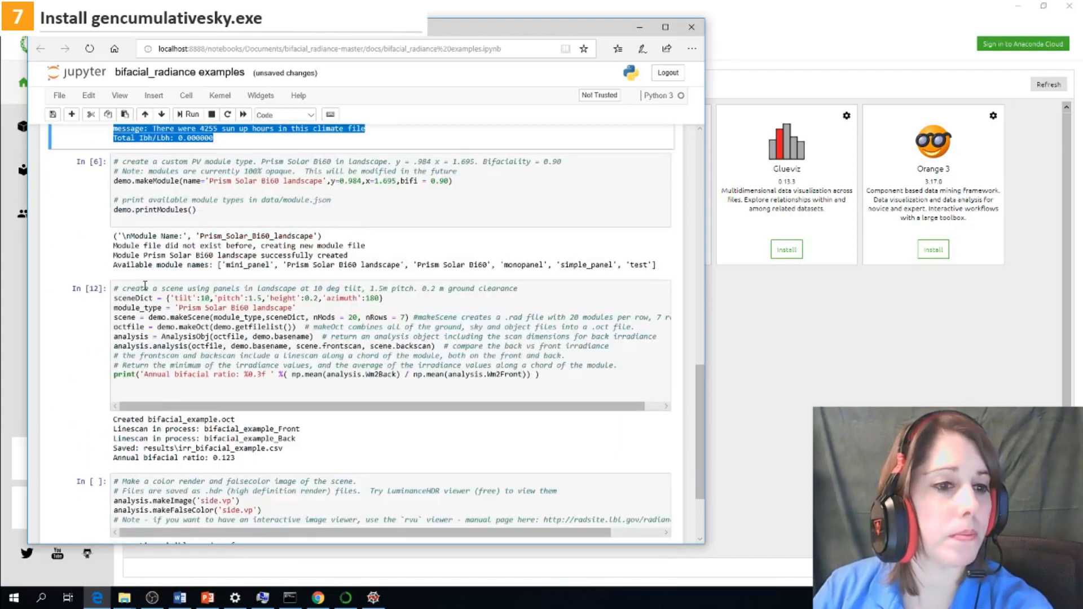
scroll(195, 476, down, 2)
scroll(142, 276, up, 1)
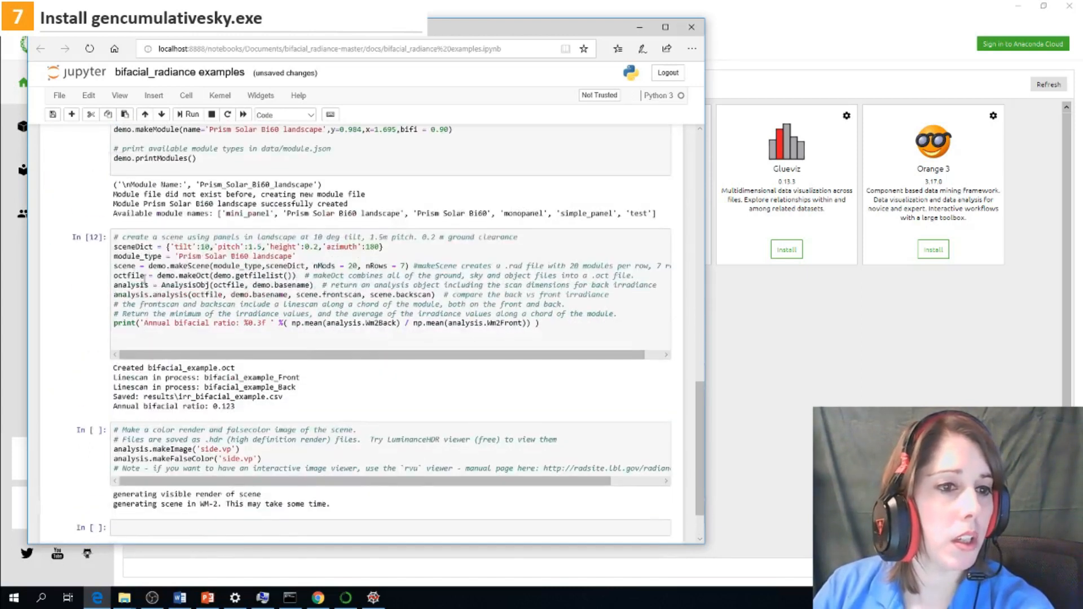
drag(127, 275, 252, 295)
click(258, 317)
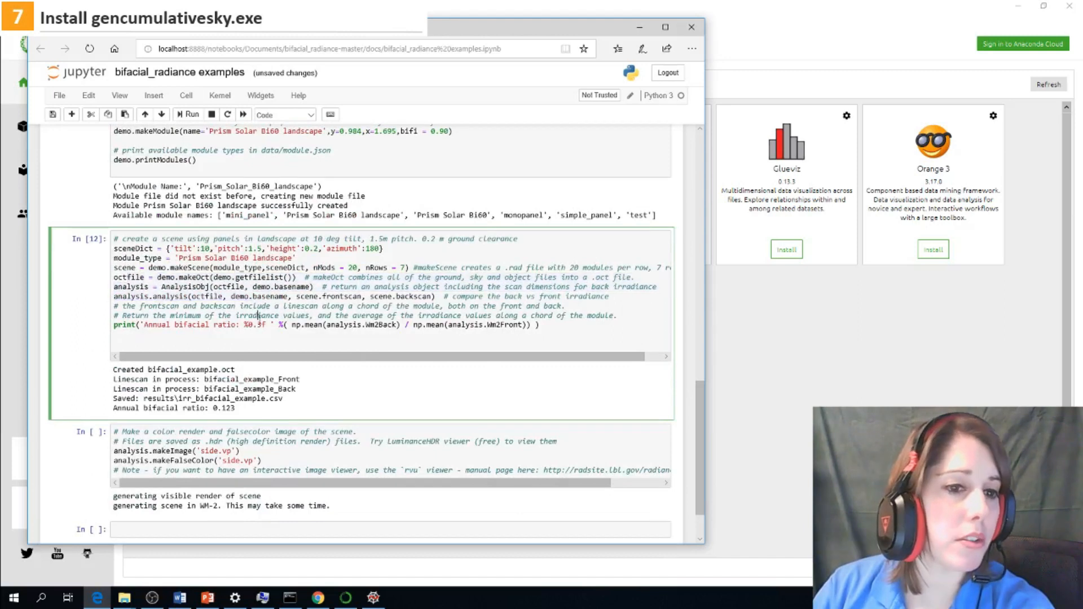
click(304, 248)
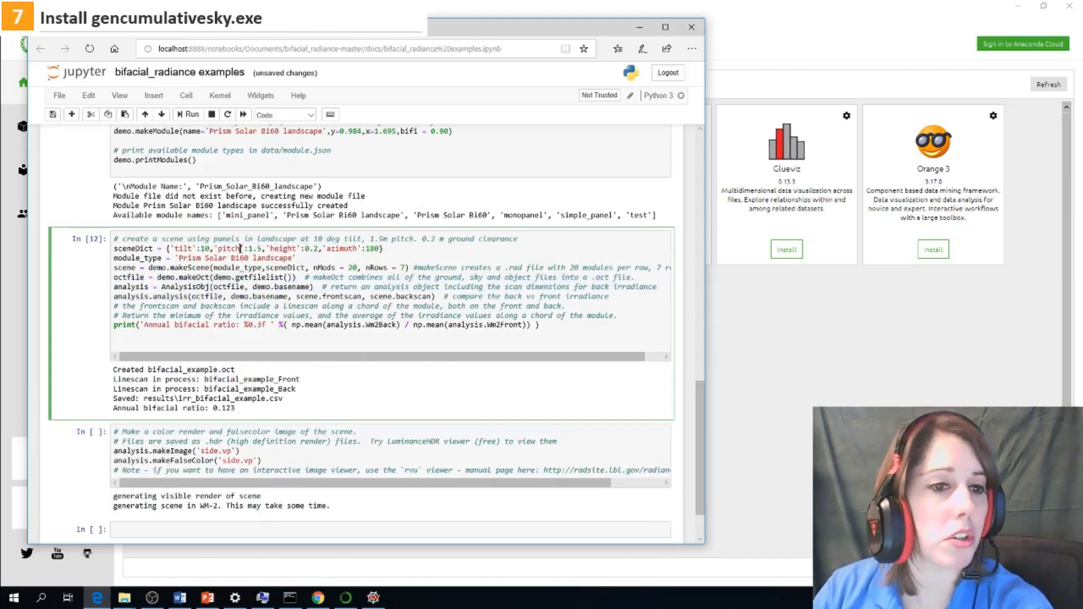
drag(375, 342, 89, 206)
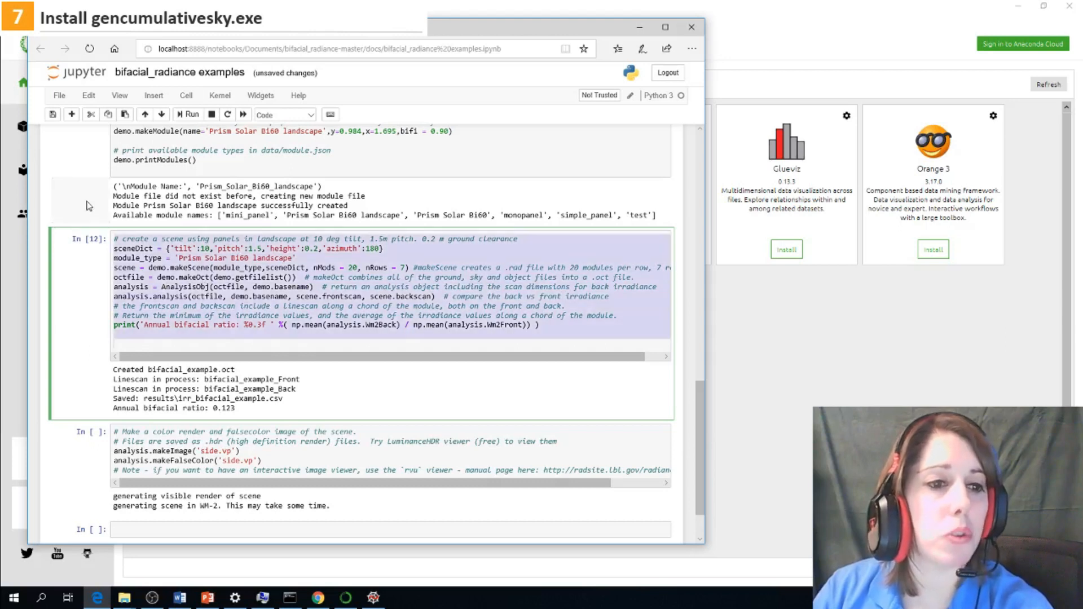